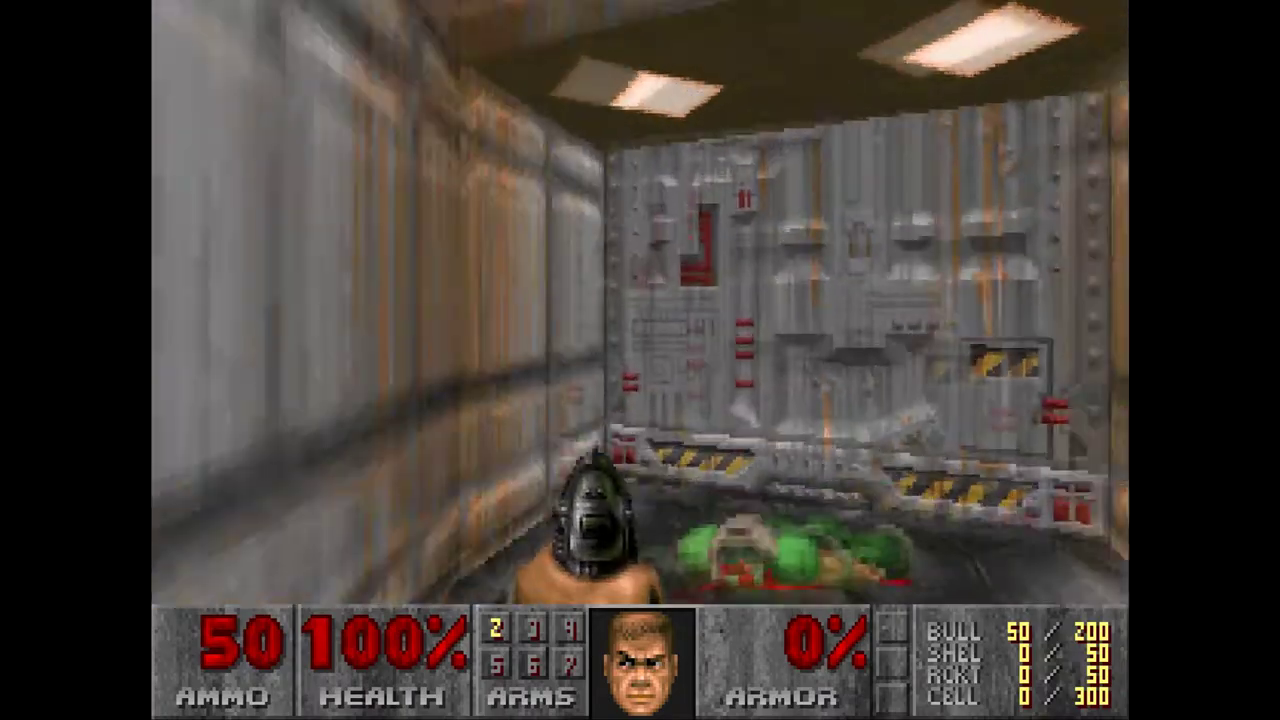
- Leave the starting room through the grey passage, shoot the enemy ahead, and collect the armor bonuses in the dark area
{"action": "key", "text": "Left"}
{"action": "key", "text": "ctrl"}
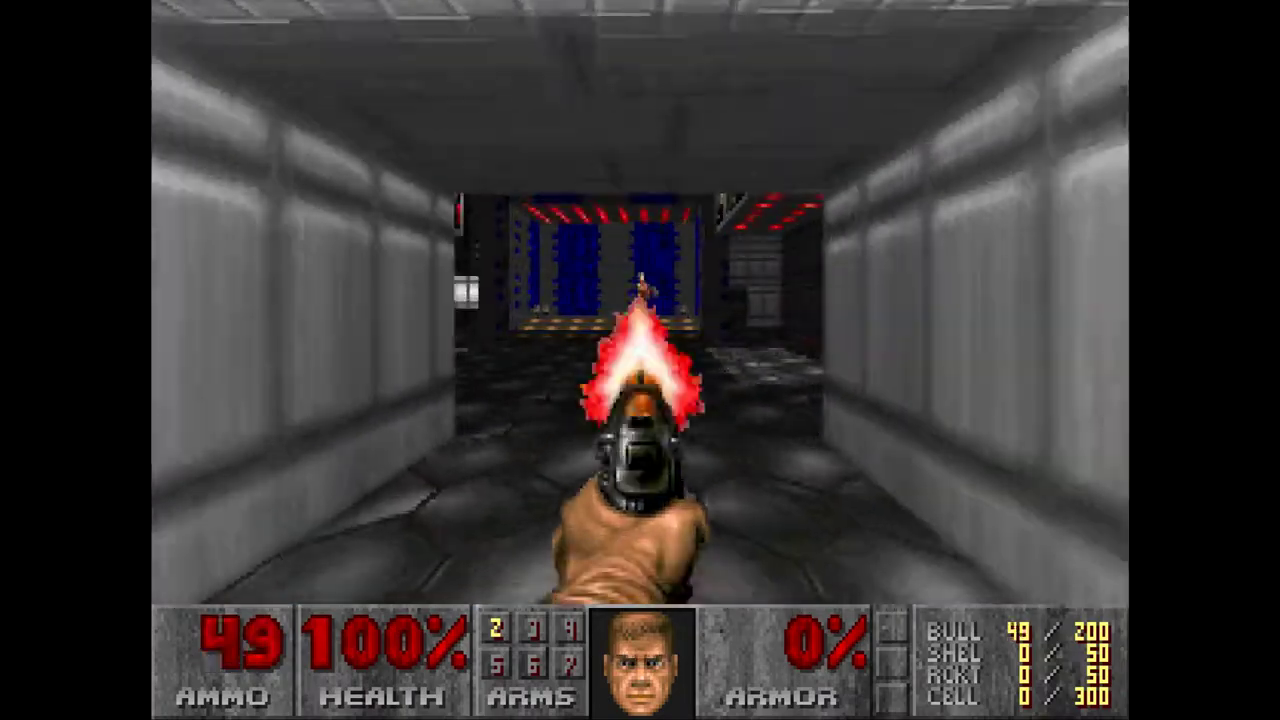
{"action": "key", "text": "Up"}
{"action": "key", "text": "ctrl"}
{"action": "key", "text": "Up"}
{"action": "key", "text": "Right"}
{"action": "key", "text": "Up"}
{"action": "key", "text": "Right"}
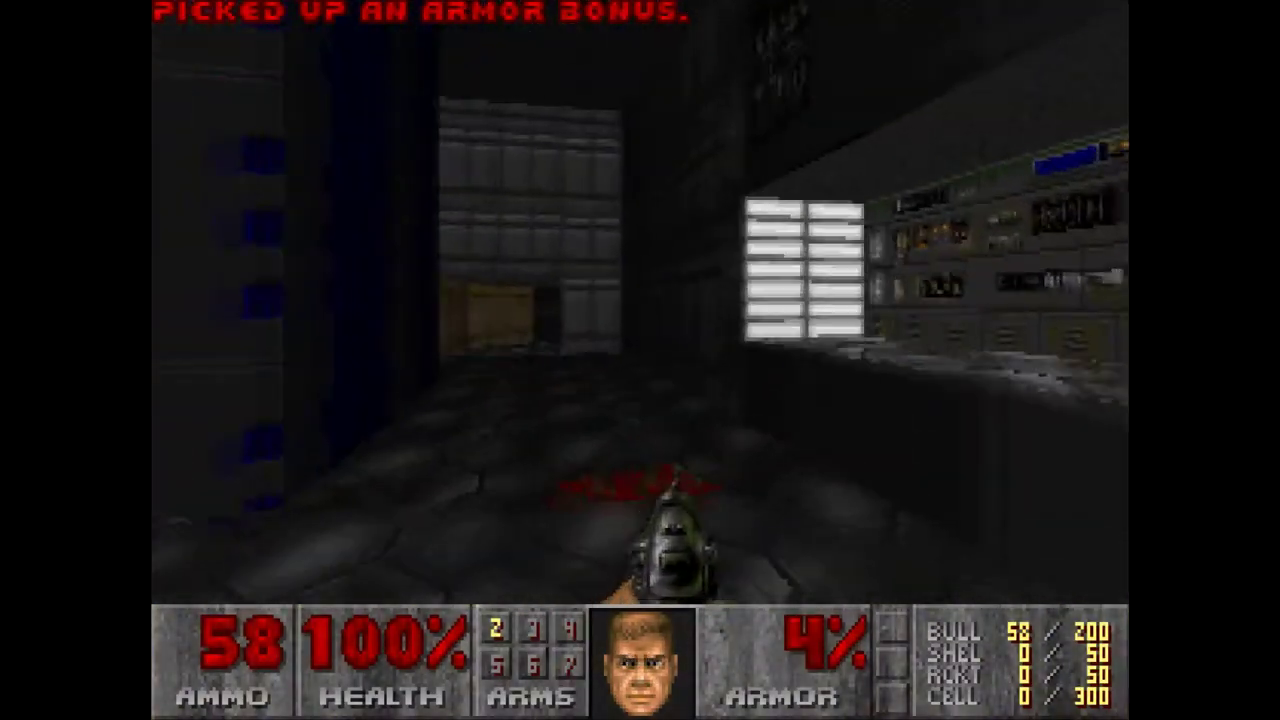
- Go through the wood-panelled passage, shoot the enemy at its end, and collect a health bonus
{"action": "key", "text": "Up"}
{"action": "key", "text": "Left"}
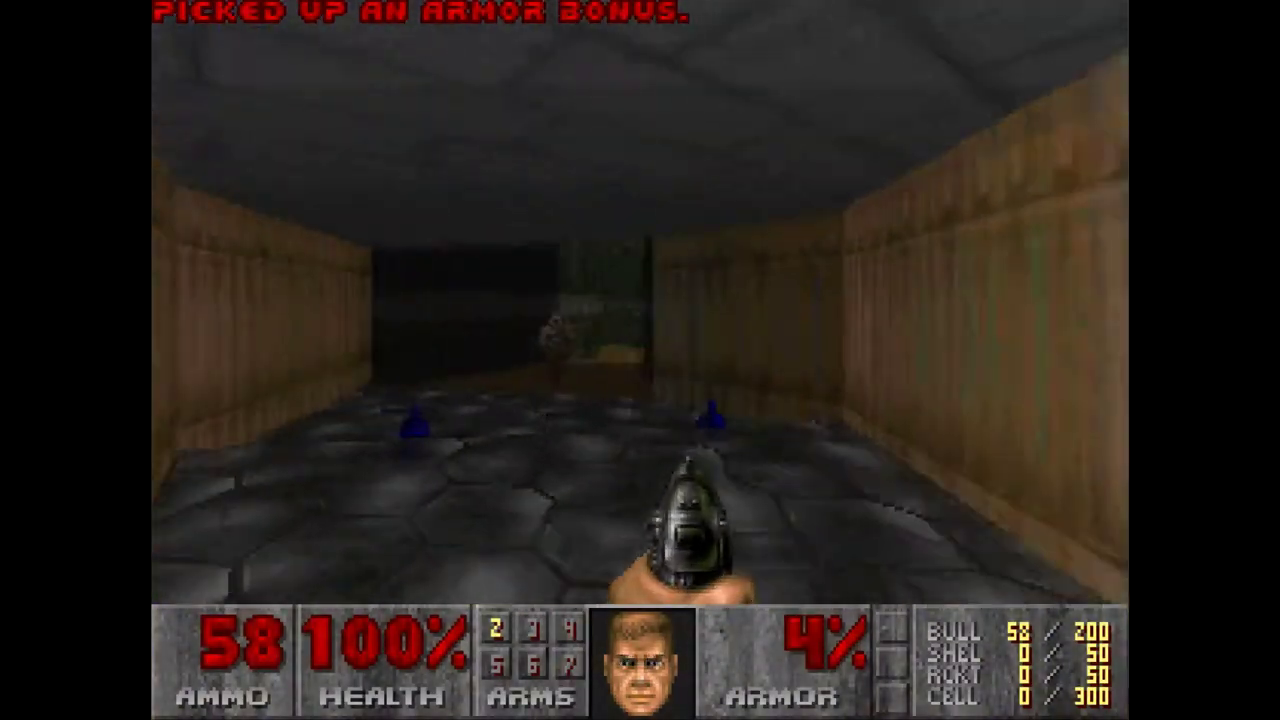
{"action": "key", "text": "Up"}
{"action": "key", "text": "ctrl"}
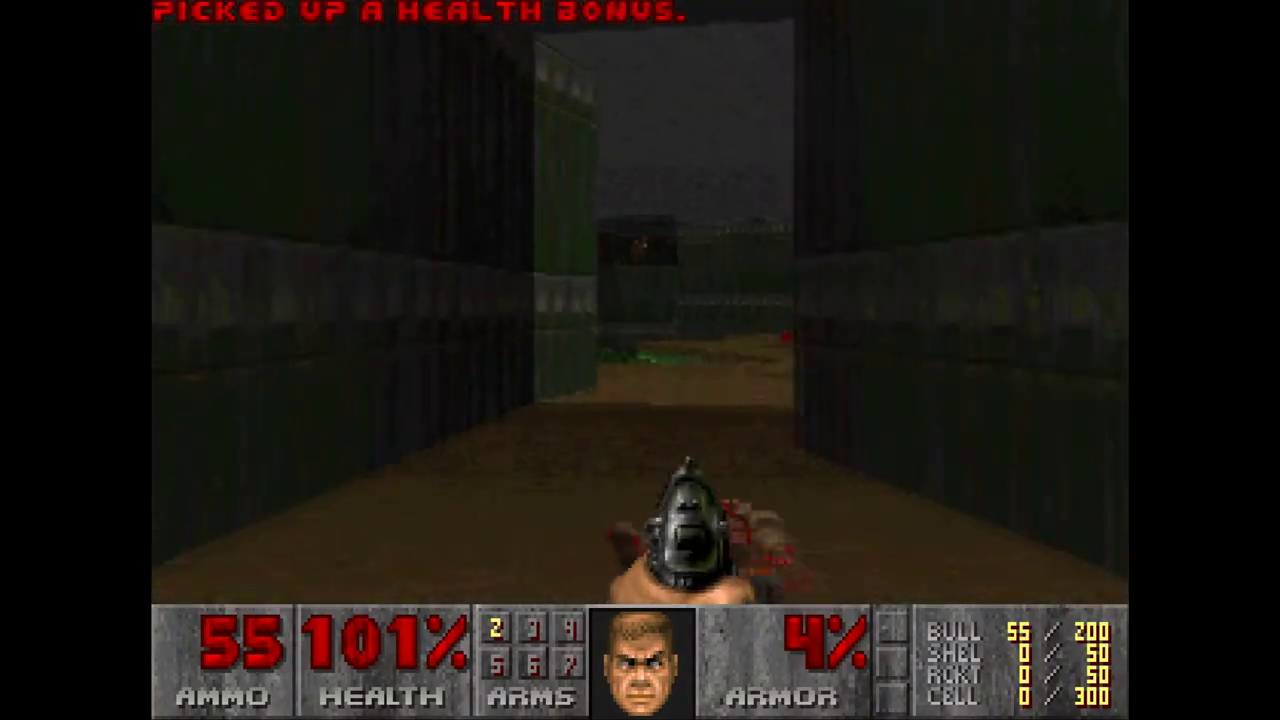
- Enter the green slime room, pick up the ammo clip, and shoot the enemy on the far ledge with the pistol
{"action": "key", "text": "Up"}
{"action": "key", "text": "Left"}
{"action": "key", "text": "ctrl"}
{"action": "key", "text": "ctrl"}
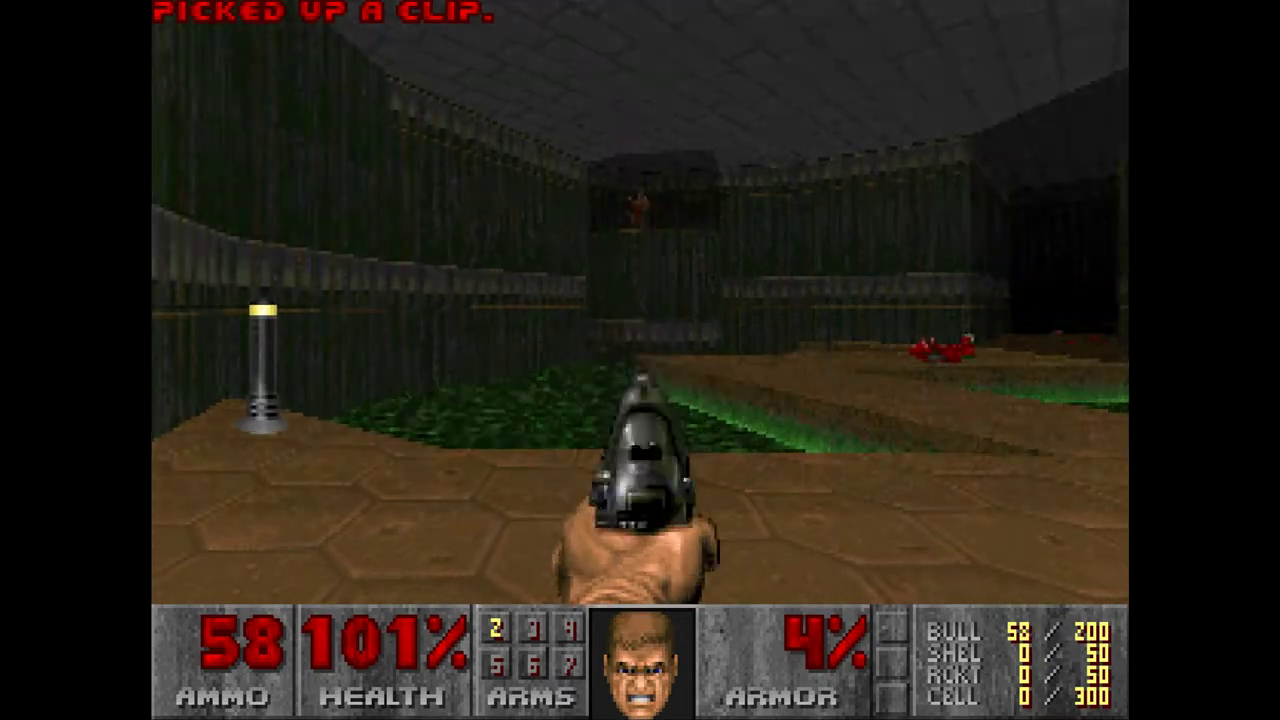
{"action": "key", "text": "ctrl"}
- Cross the walkway over the slime and follow the dark corridor to its end door, picking up the shotgun shells
{"action": "key", "text": "Right"}
{"action": "key", "text": "Up"}
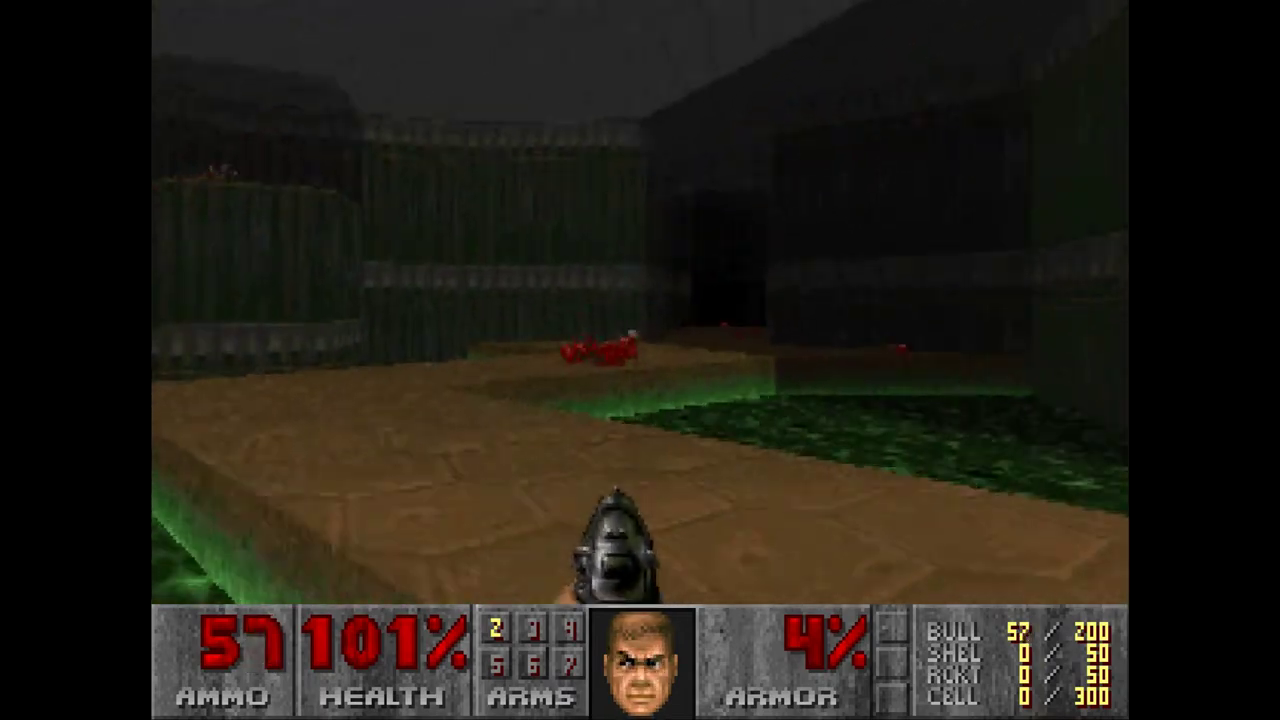
{"action": "key", "text": "Up"}
{"action": "key", "text": "Left"}
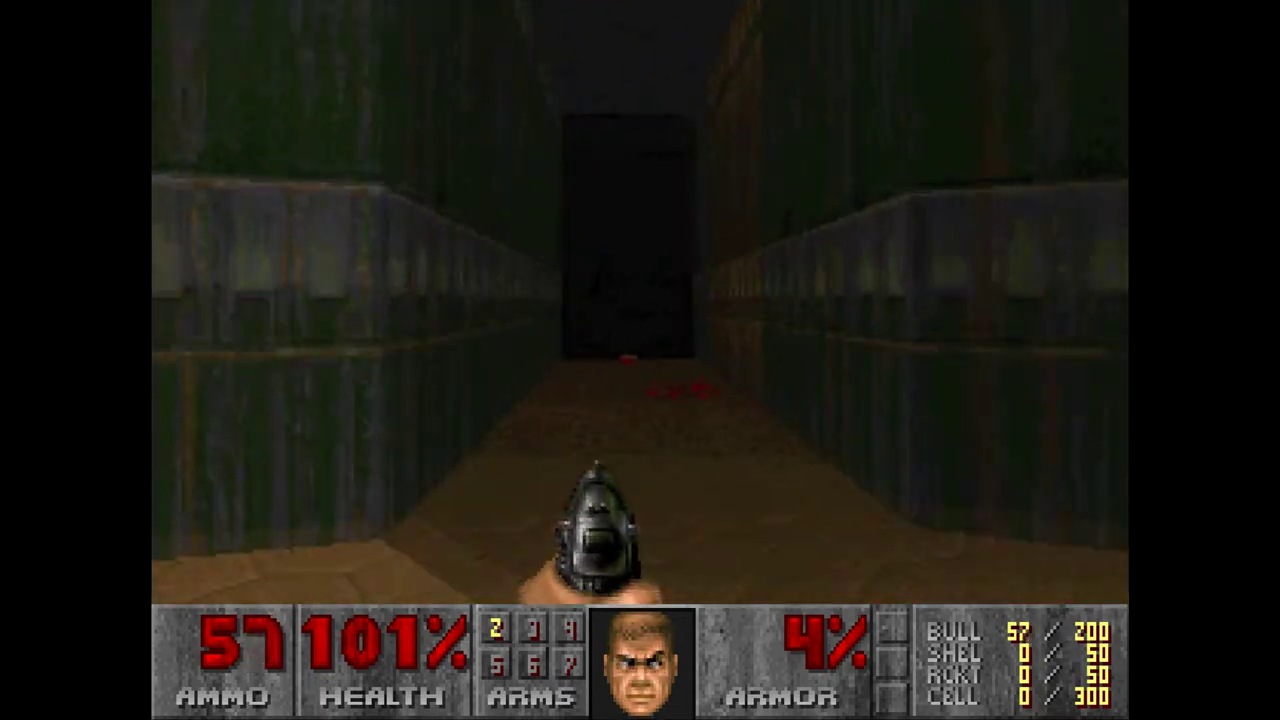
{"action": "key", "text": "Up"}
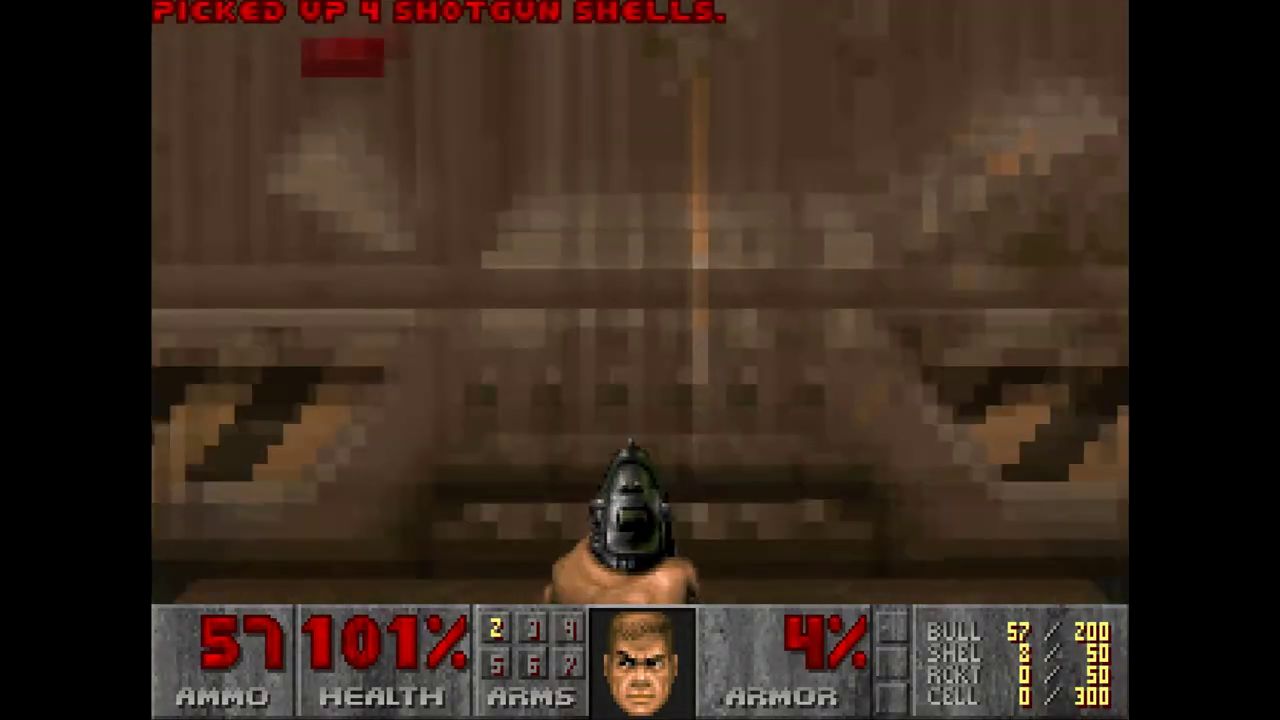
- Clear the enemies beyond the corridor's end door with the pistol, sidestepping the incoming fireballs
{"action": "key", "text": "ctrl"}
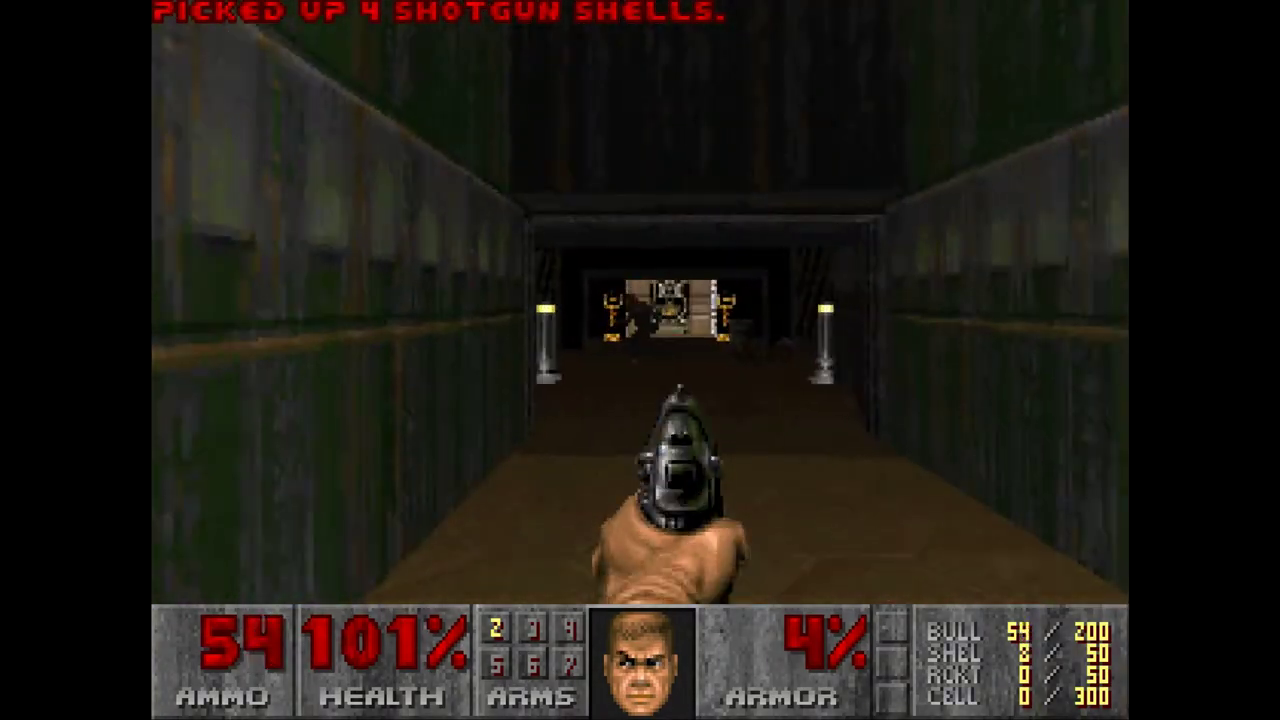
{"action": "key", "text": "Left"}
{"action": "key", "text": "ctrl"}
{"action": "key", "text": "Right"}
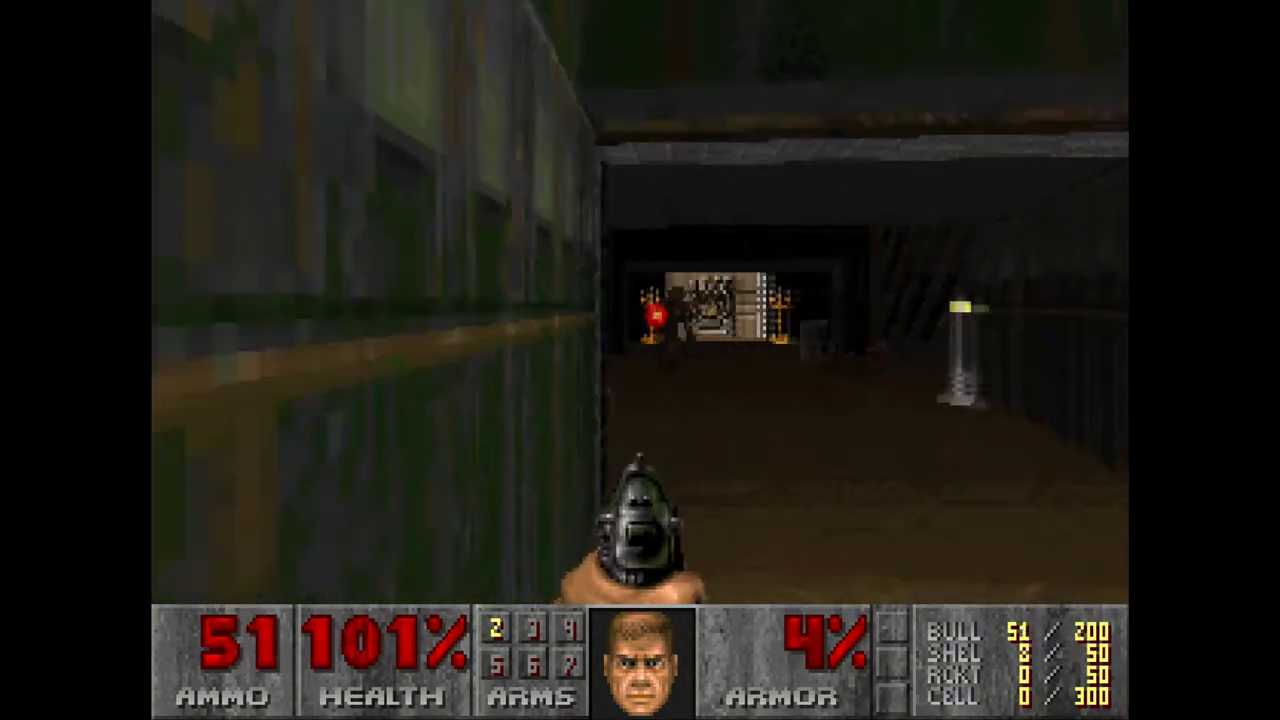
{"action": "key", "text": "ctrl"}
{"action": "key", "text": "Right"}
{"action": "key", "text": "Up"}
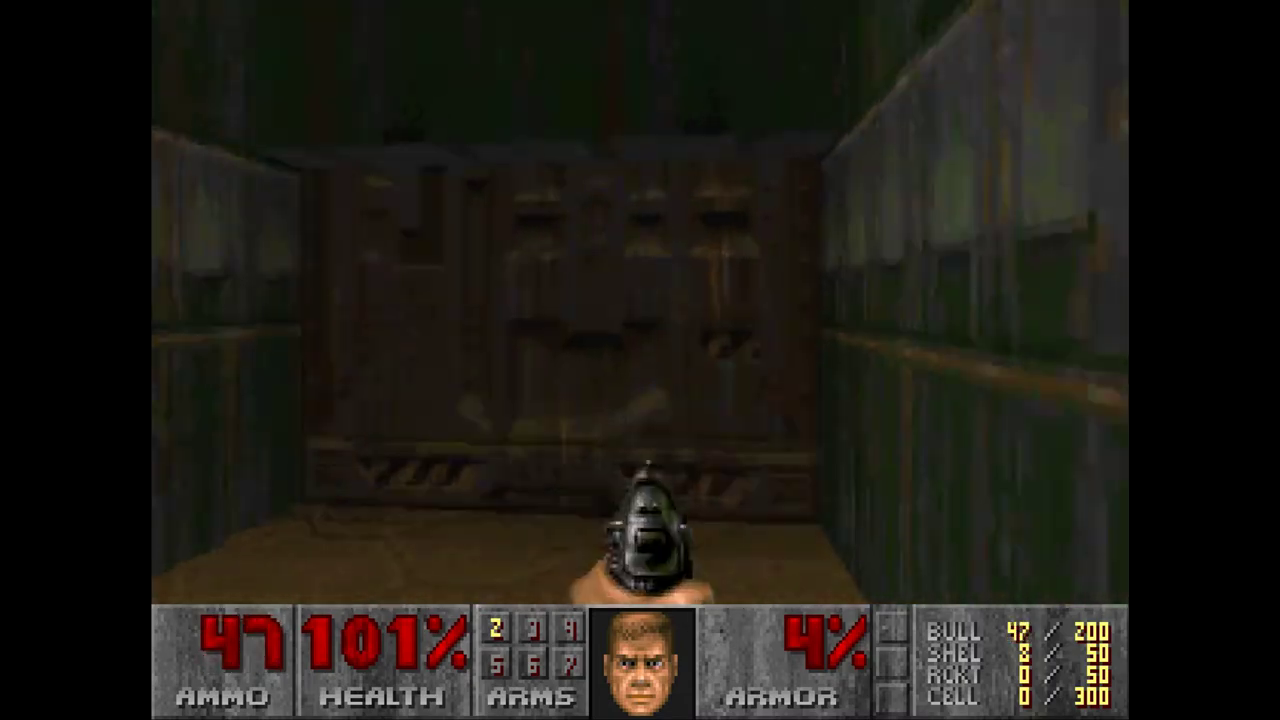
{"action": "key", "text": "Left"}
{"action": "key", "text": "ctrl"}
{"action": "key", "text": "Up"}
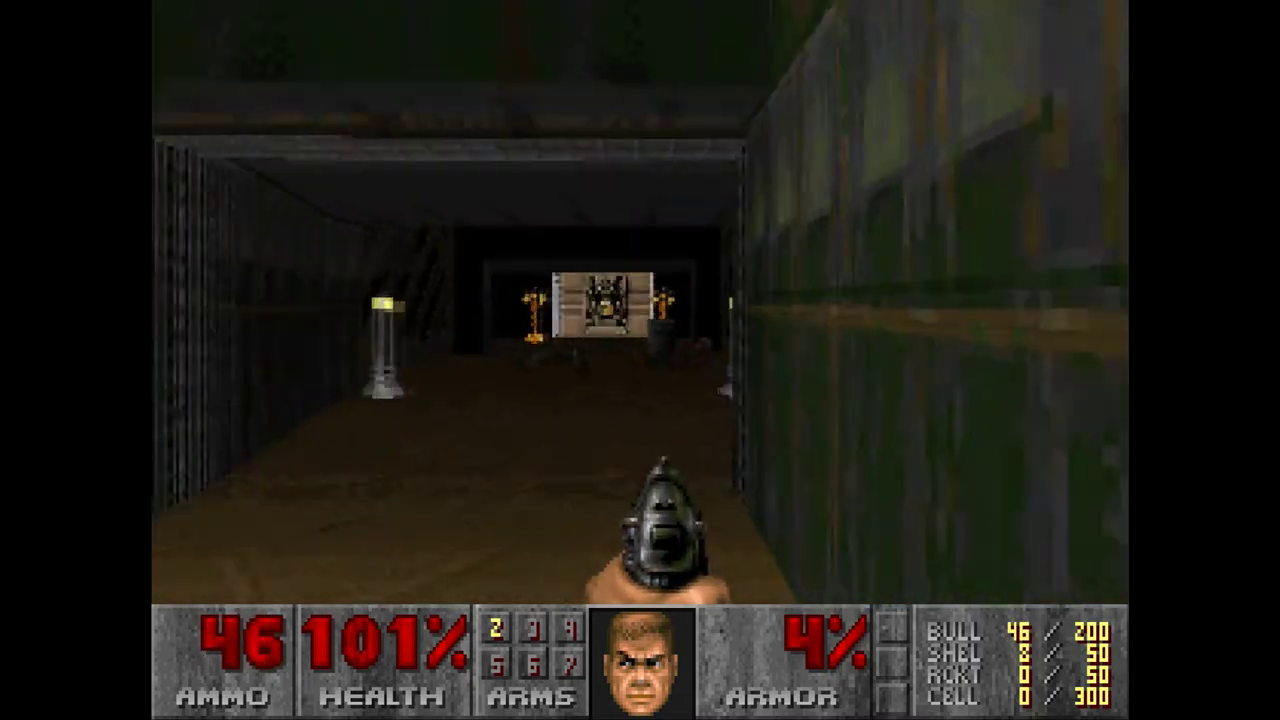
- Run into the dark room past the candelabra beside the exit and collect an armor bonus
{"action": "key", "text": "Up"}
{"action": "key", "text": "Up"}
{"action": "key", "text": "Right"}
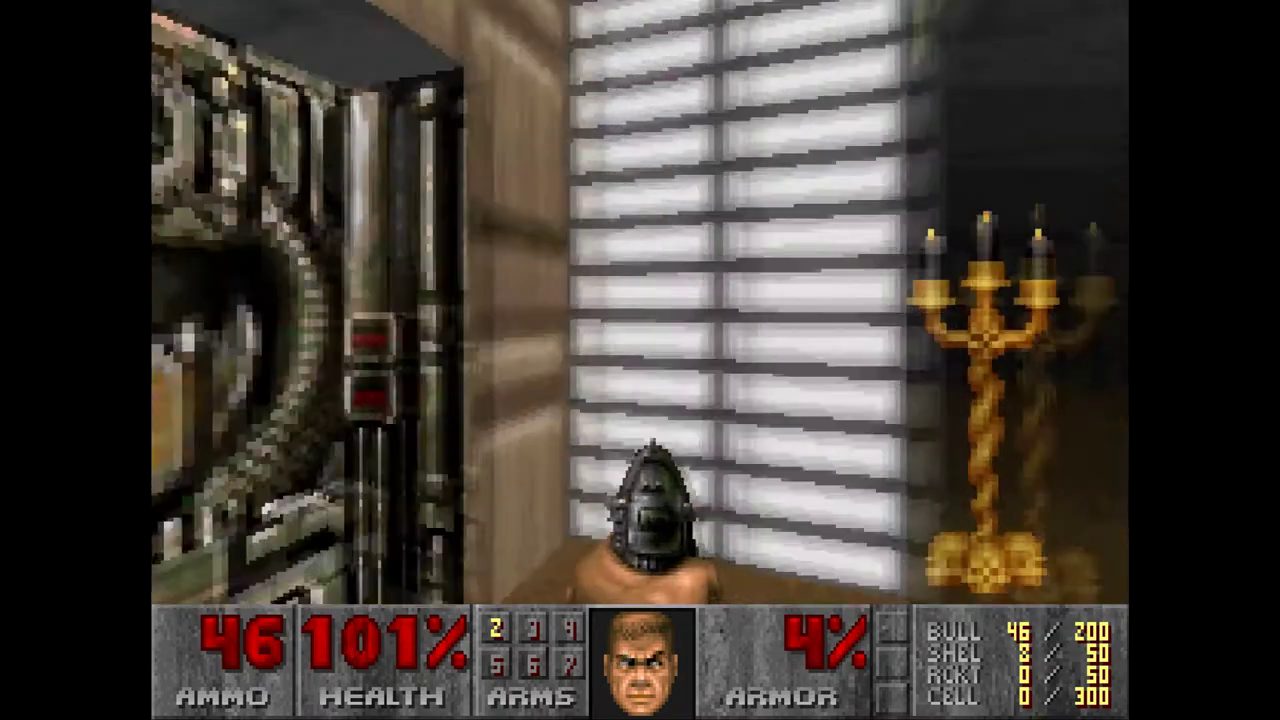
{"action": "key", "text": "Up"}
{"action": "key", "text": "Right"}
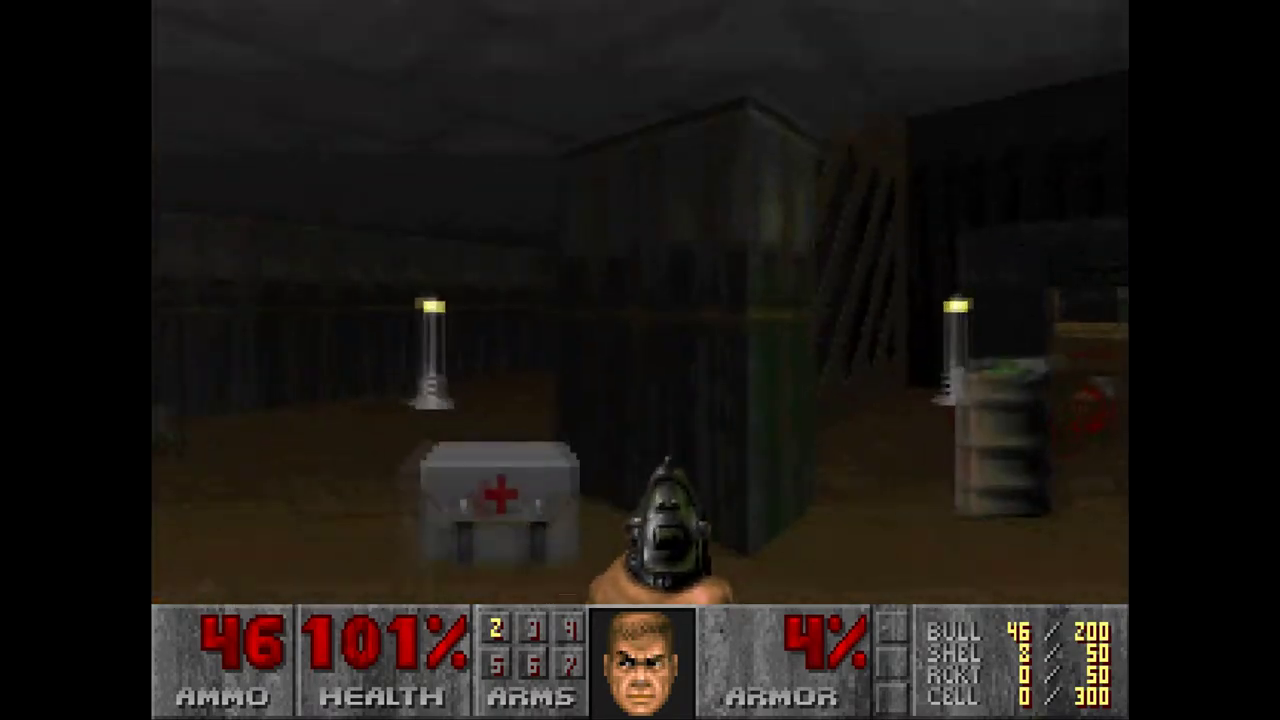
{"action": "key", "text": "Up"}
{"action": "key", "text": "Right"}
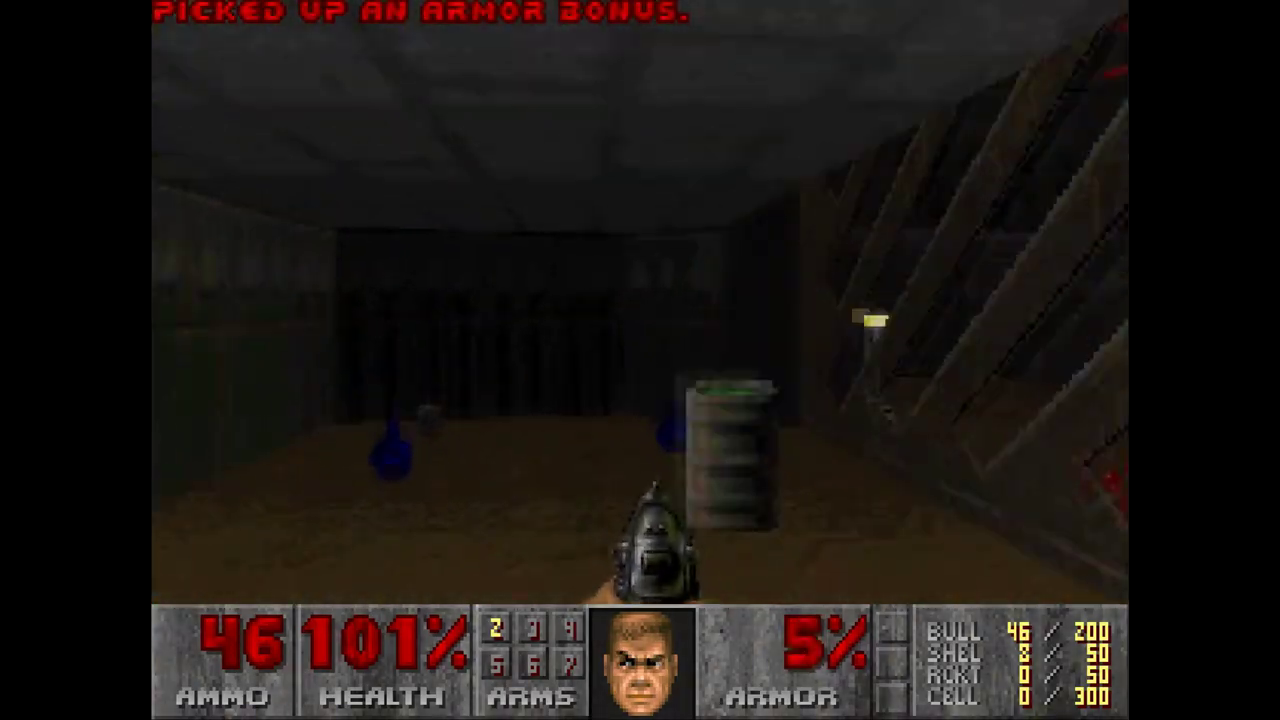
- Collect the health bonuses and ammo around the barrels and lamps in the dark room
{"action": "key", "text": "Right"}
{"action": "key", "text": "Up"}
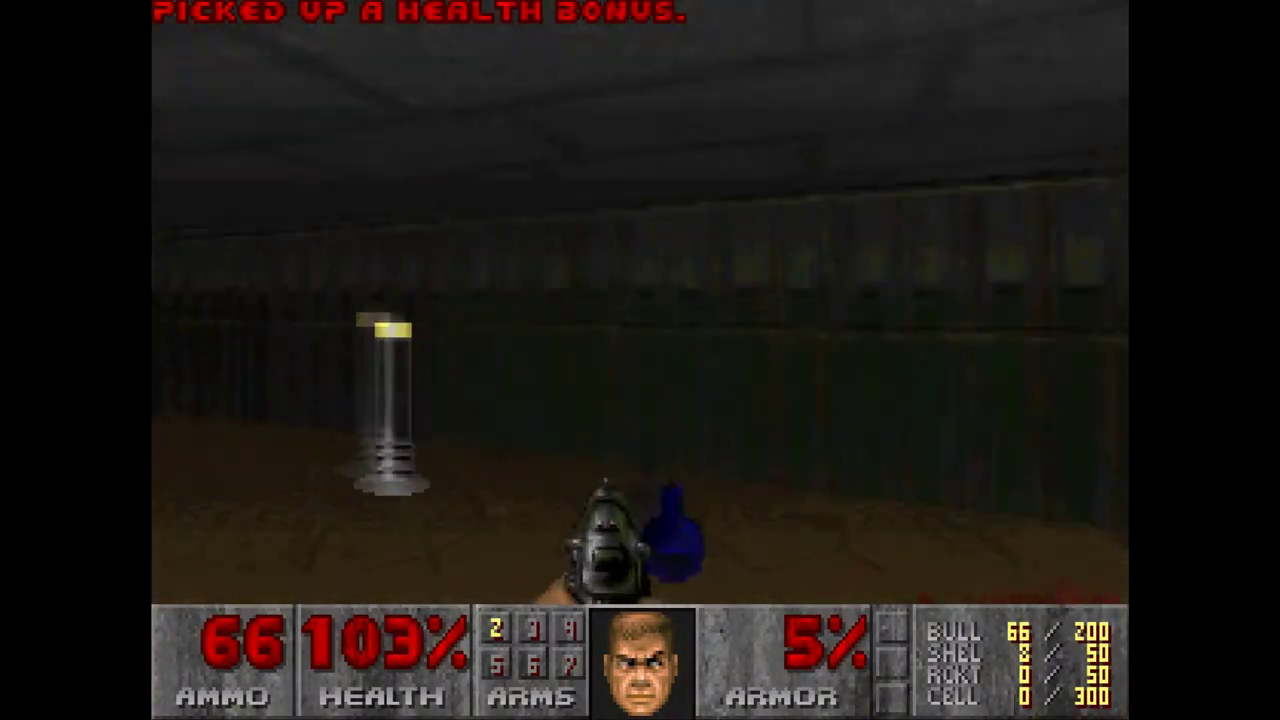
{"action": "key", "text": "Left"}
{"action": "key", "text": "Up"}
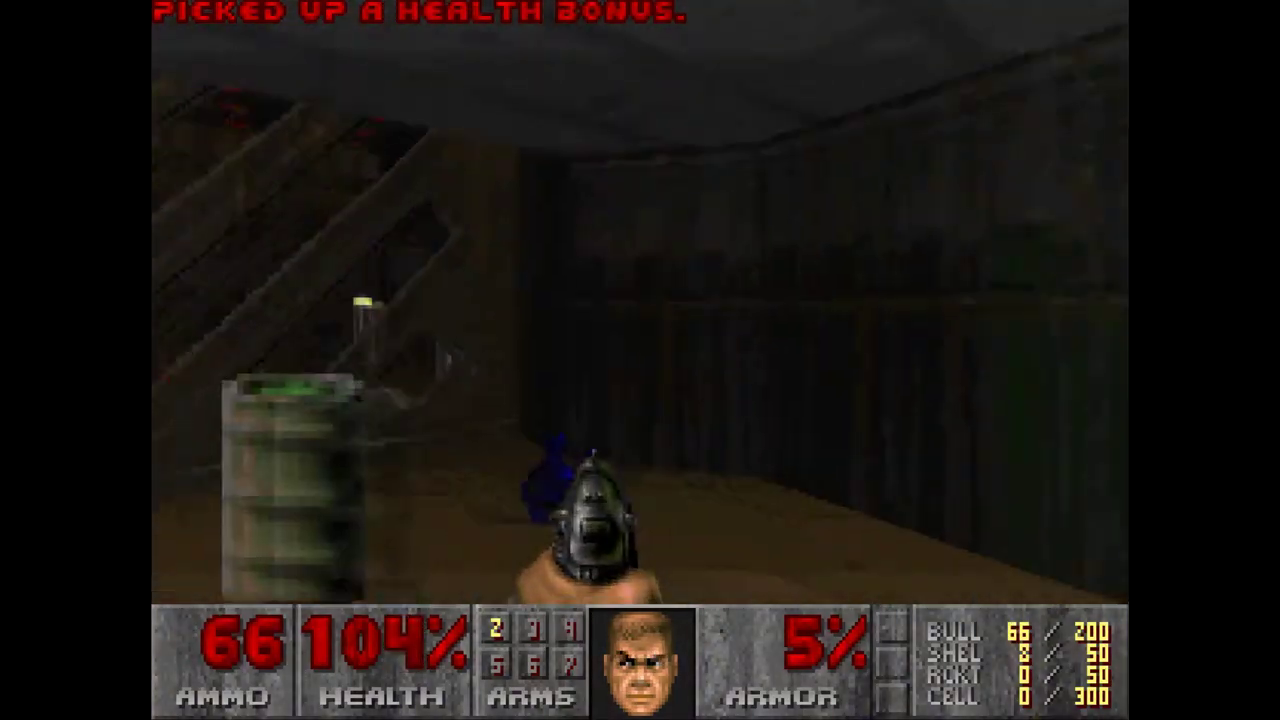
{"action": "key", "text": "Up"}
{"action": "key", "text": "Up"}
{"action": "key", "text": "Right"}
{"action": "key", "text": "Left"}
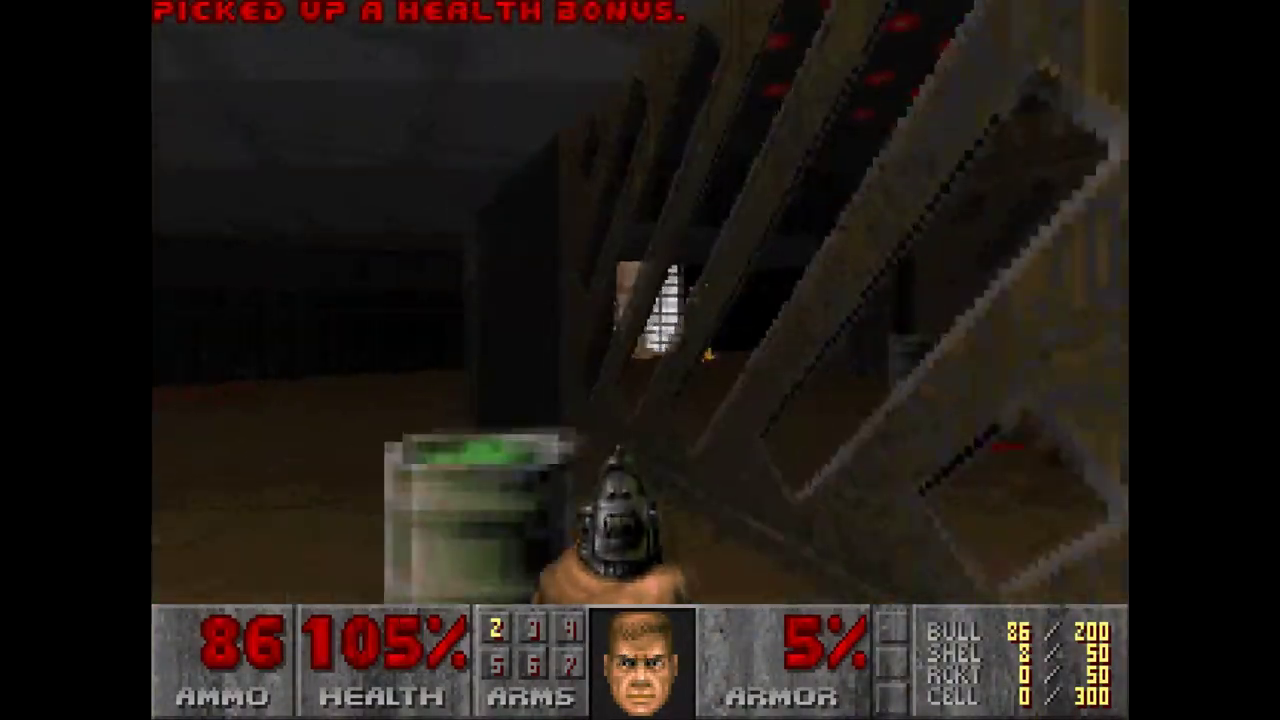
- Return to the alcove under the EXIT sign and approach the exit door
{"action": "key", "text": "Up"}
{"action": "key", "text": "Up"}
{"action": "key", "text": "Right"}
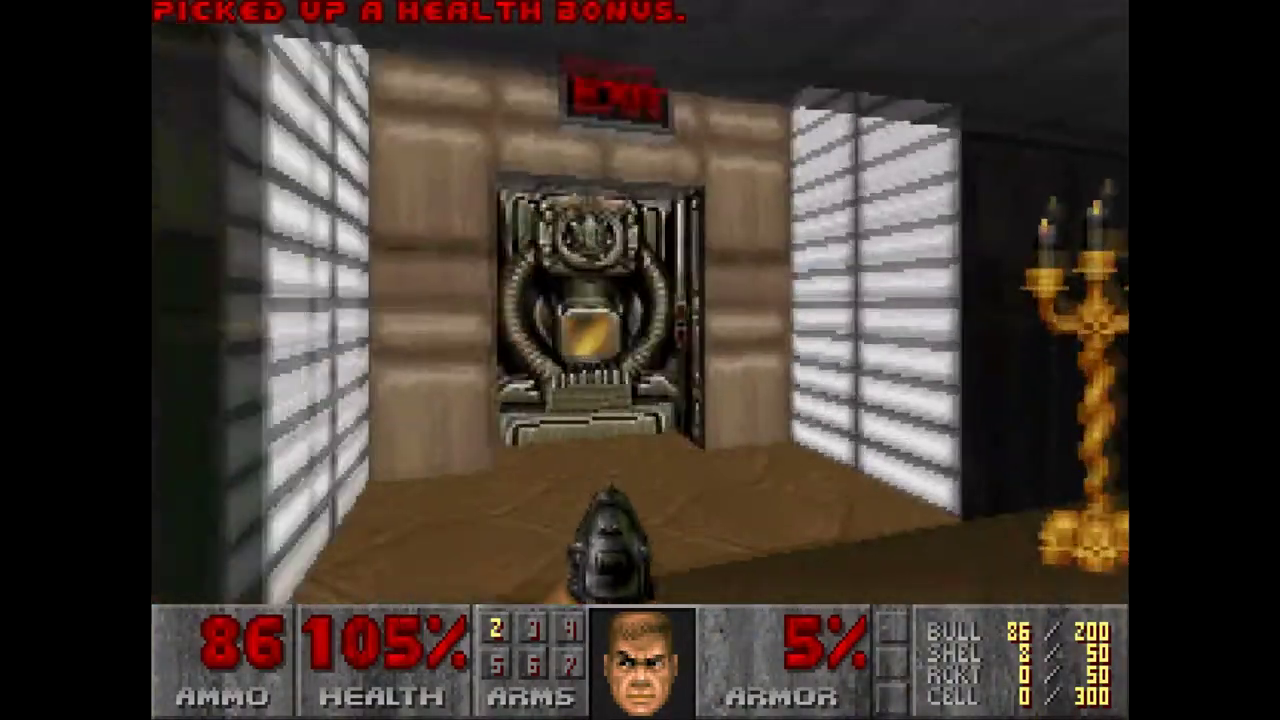
{"action": "key", "text": "Down"}
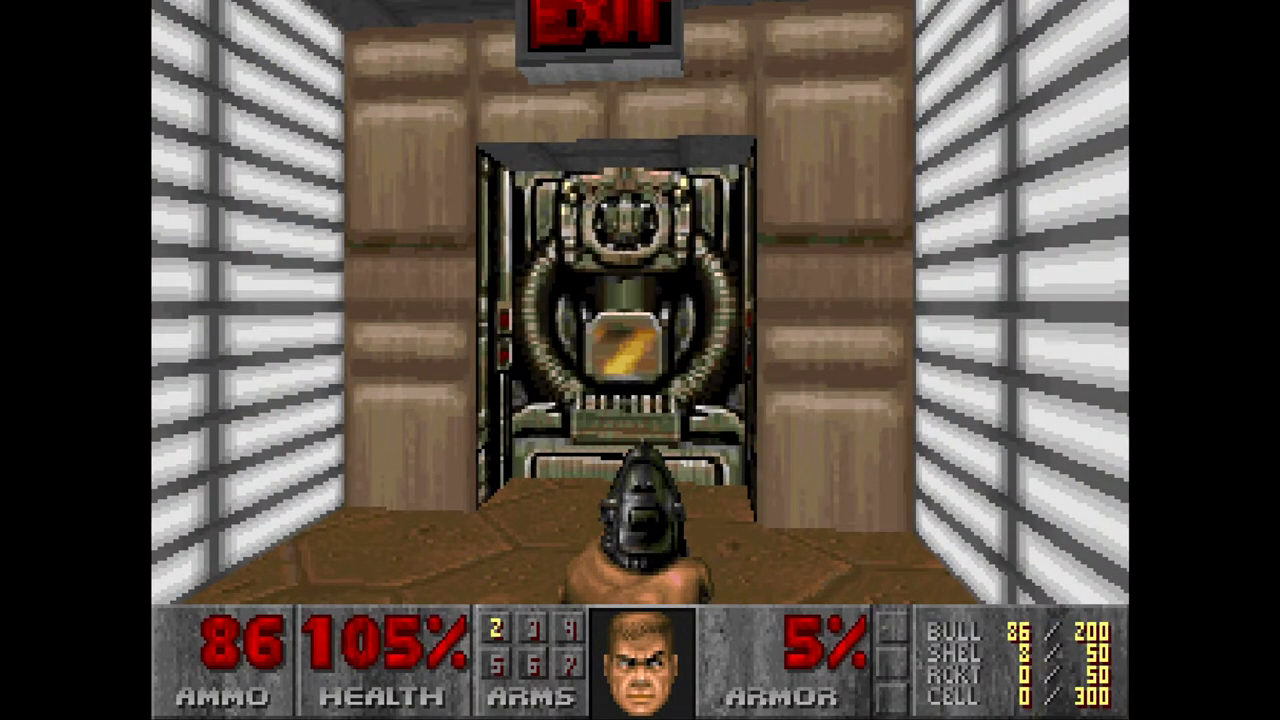
{"action": "key", "text": "Up"}
{"action": "key", "text": "Up"}
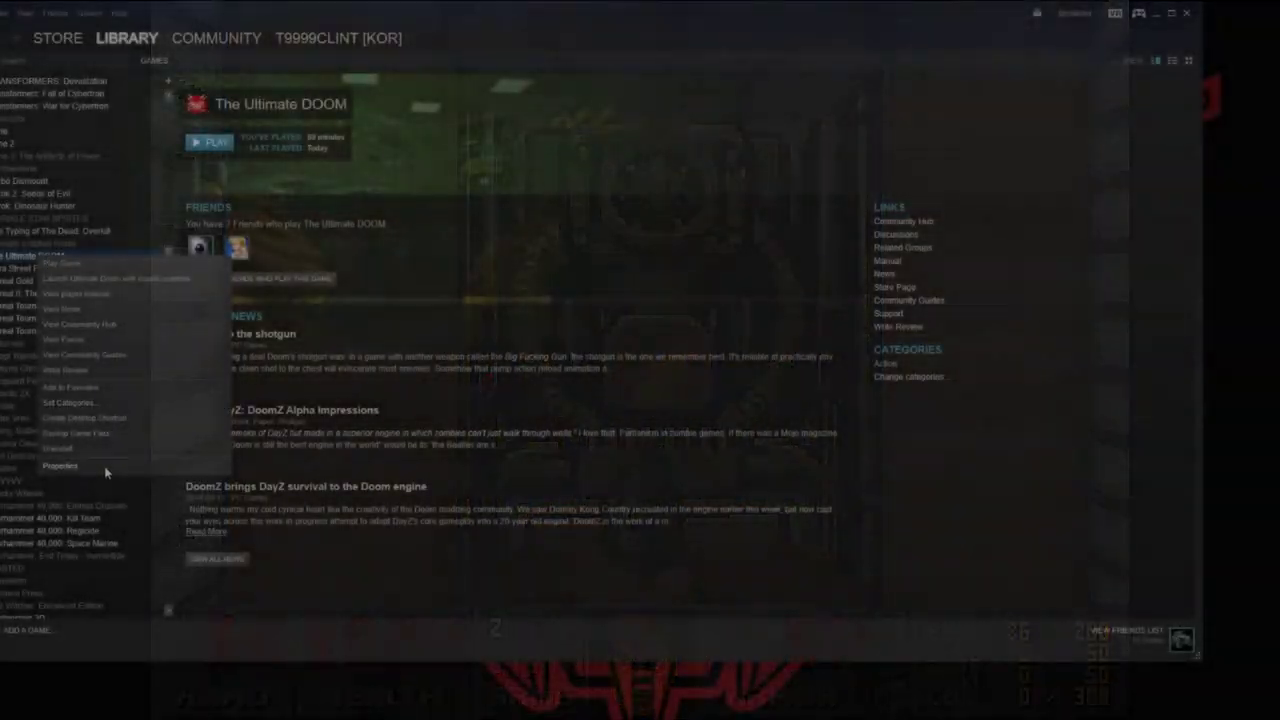
- Switch to Steam and open The Ultimate DOOM's local files folder from the game's properties
{"action": "left_click", "coordinate": [60, 465]}
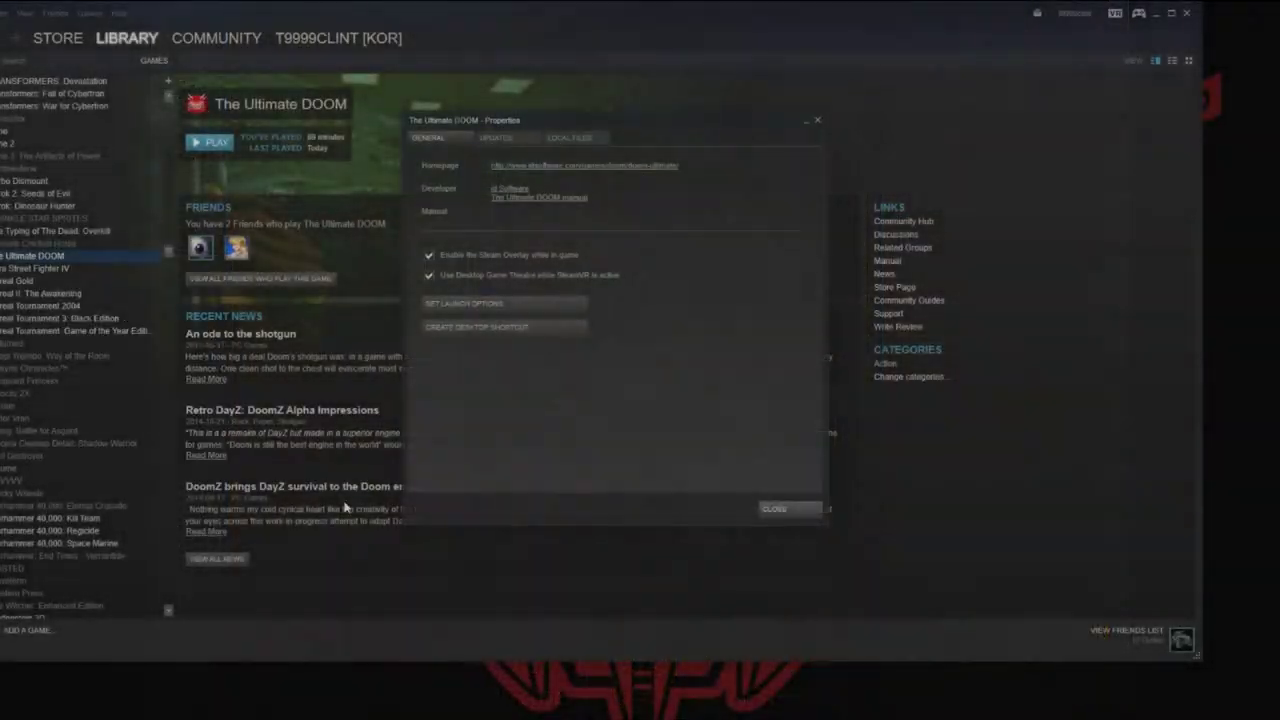
{"action": "left_click", "coordinate": [579, 138]}
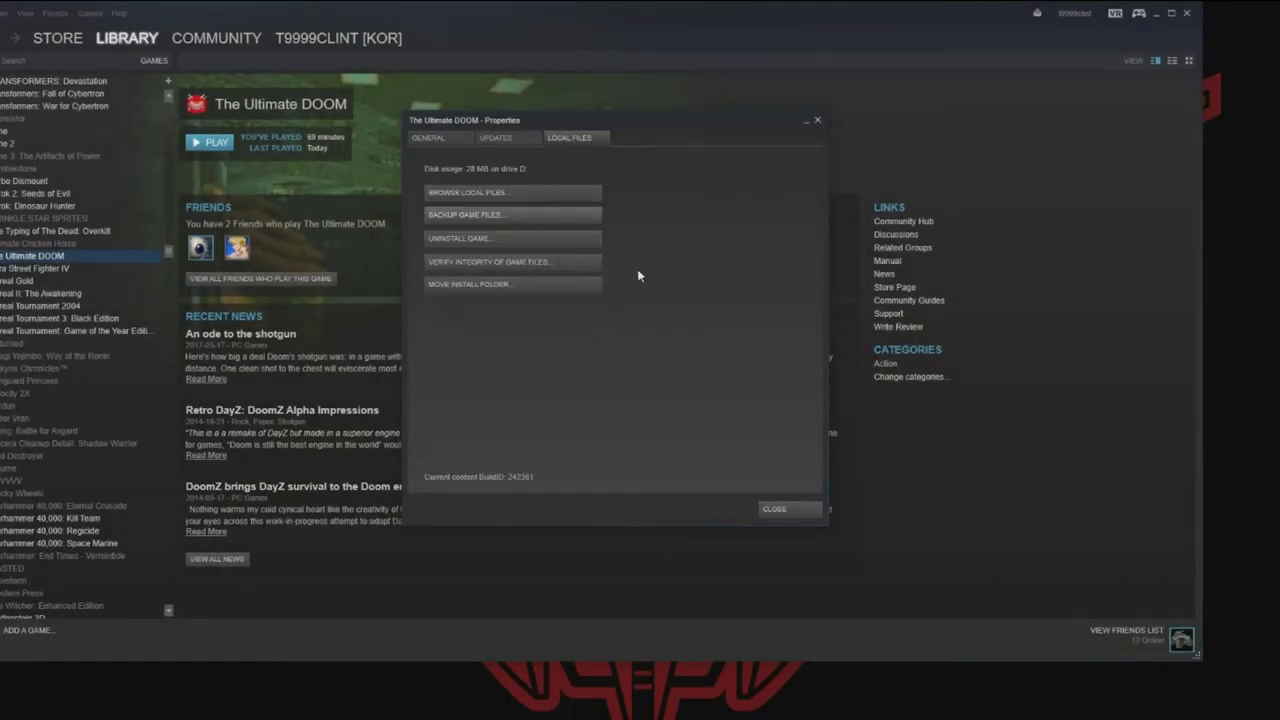
{"action": "left_click", "coordinate": [498, 194]}
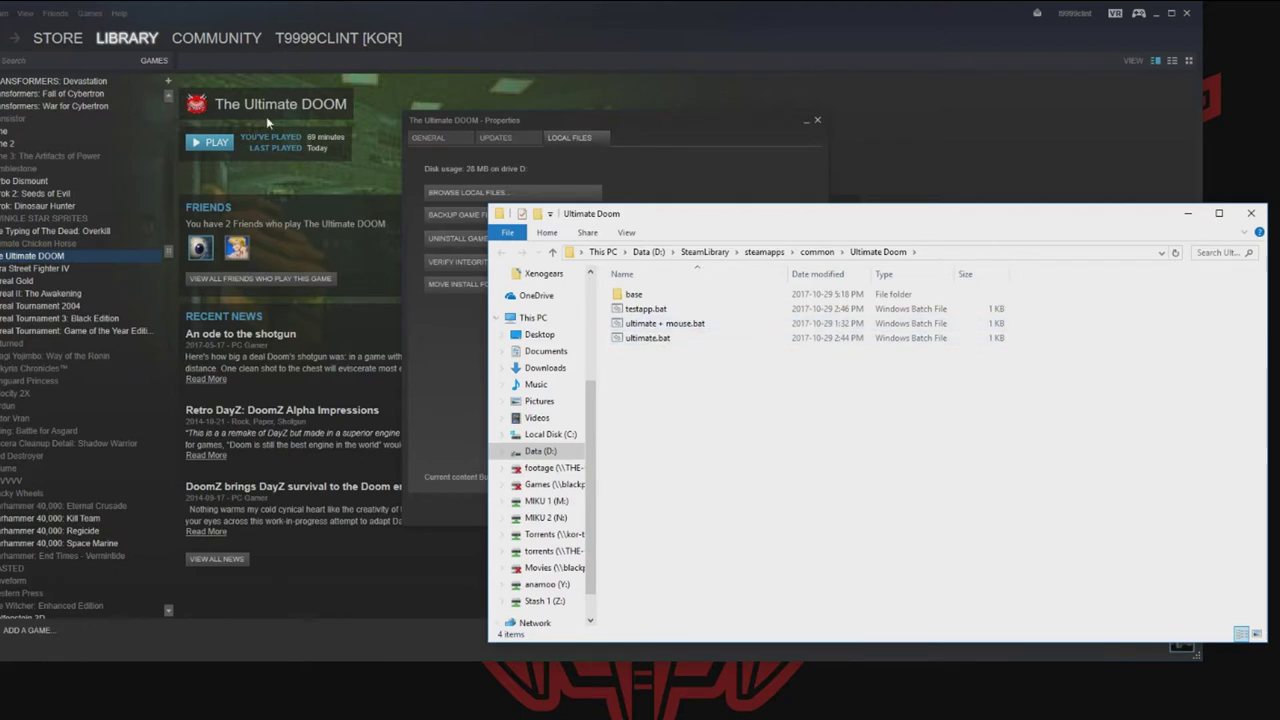
- Open ultimate + mouse.bat for editing, examine its base\ultimatem.conf reference, and close the file
{"action": "right_click", "coordinate": [645, 330]}
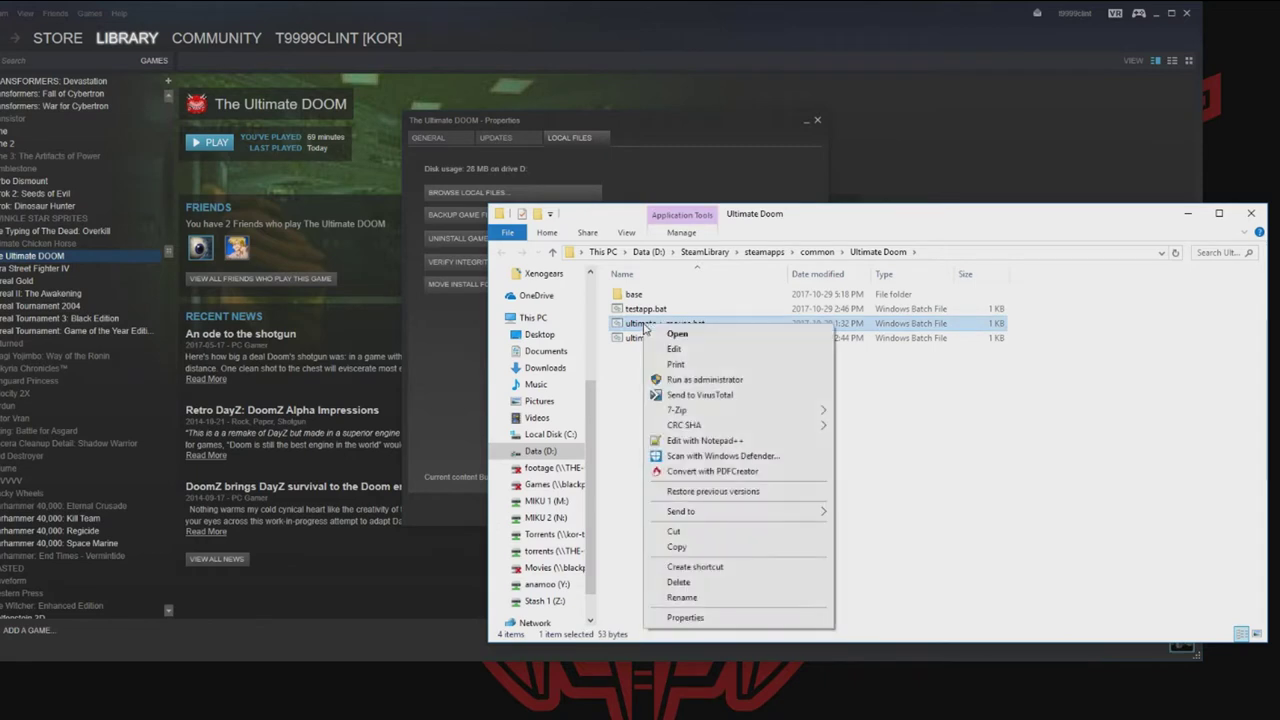
{"action": "left_click", "coordinate": [680, 350]}
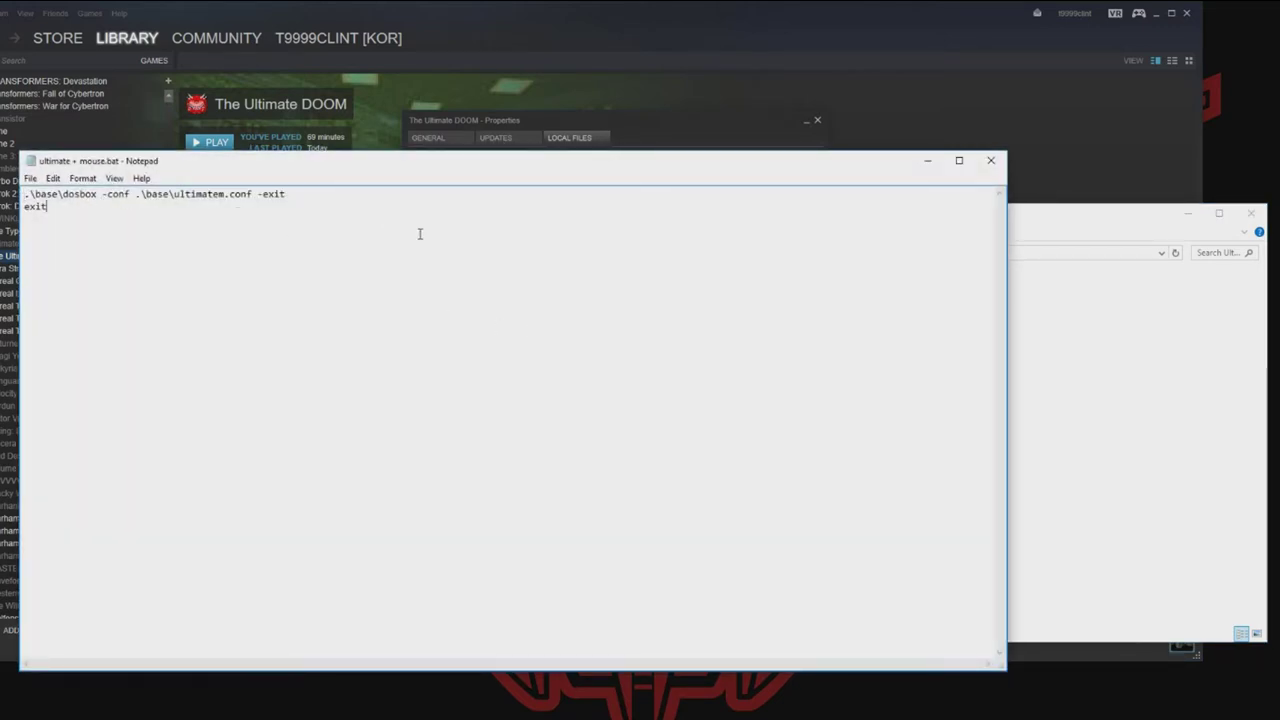
{"action": "left_click", "coordinate": [268, 203]}
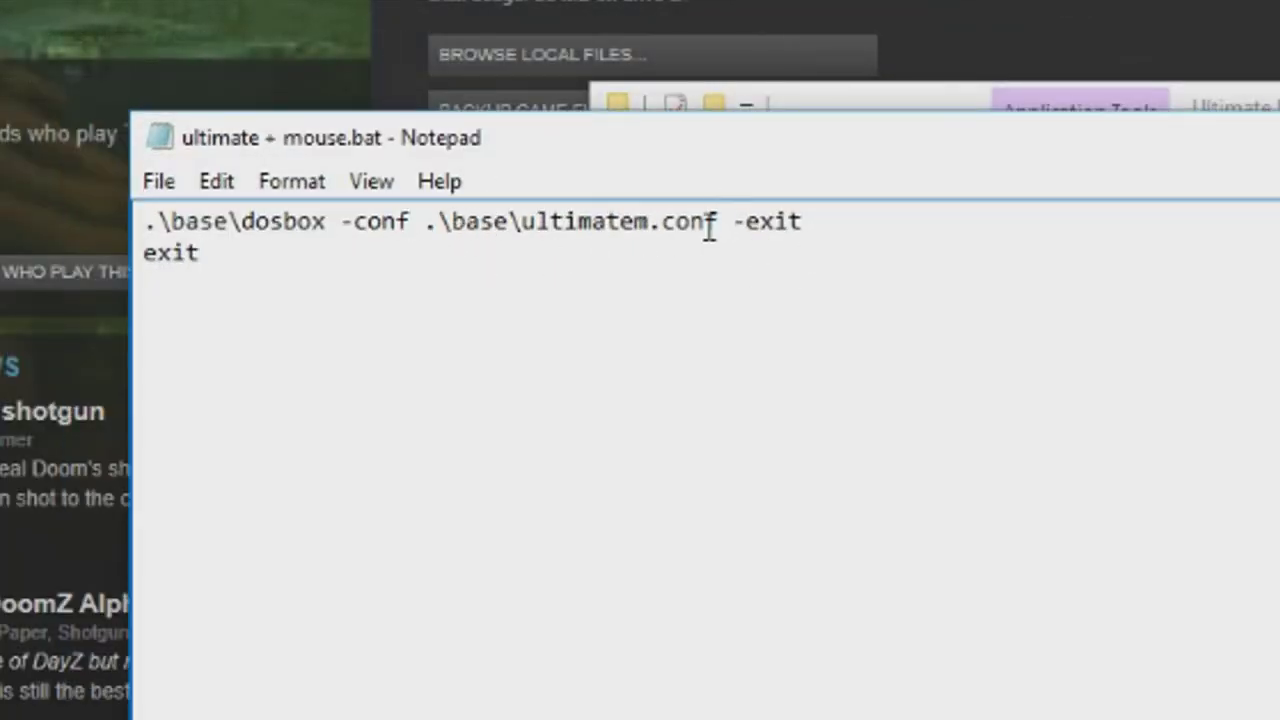
{"action": "left_click_drag", "start_coordinate": [716, 224], "coordinate": [521, 220]}
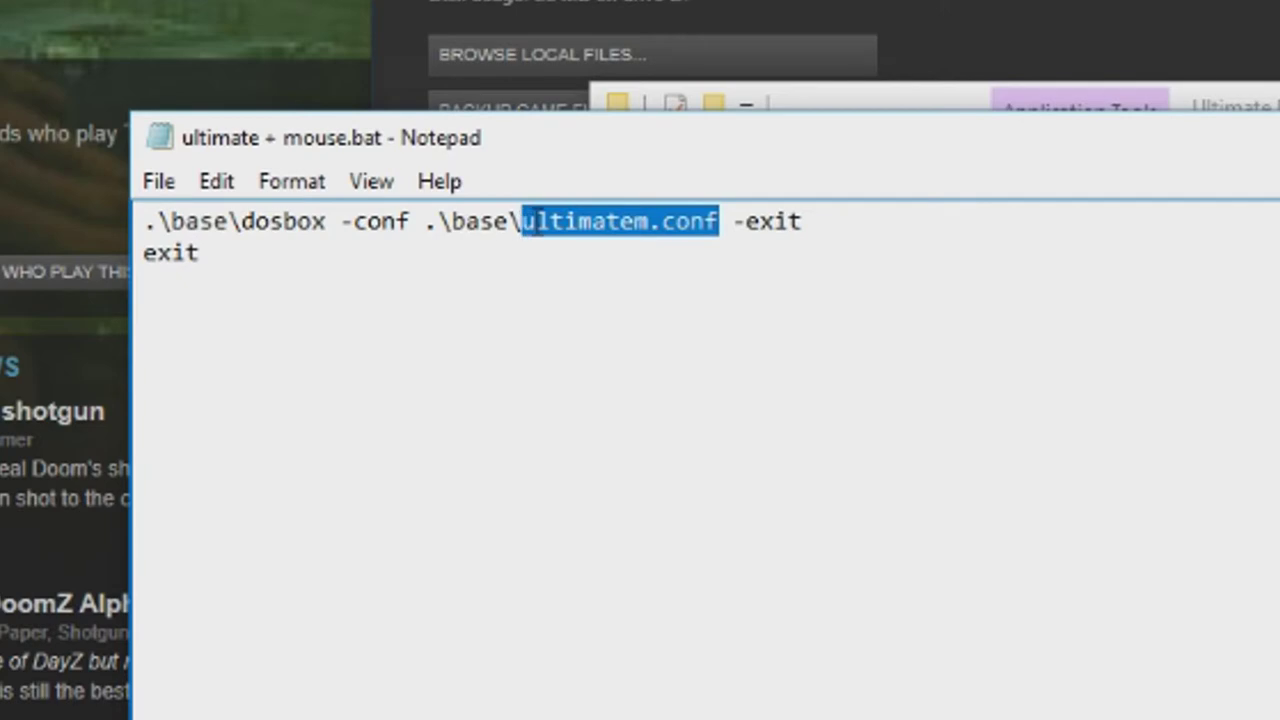
{"action": "left_click_drag", "start_coordinate": [522, 222], "coordinate": [452, 222]}
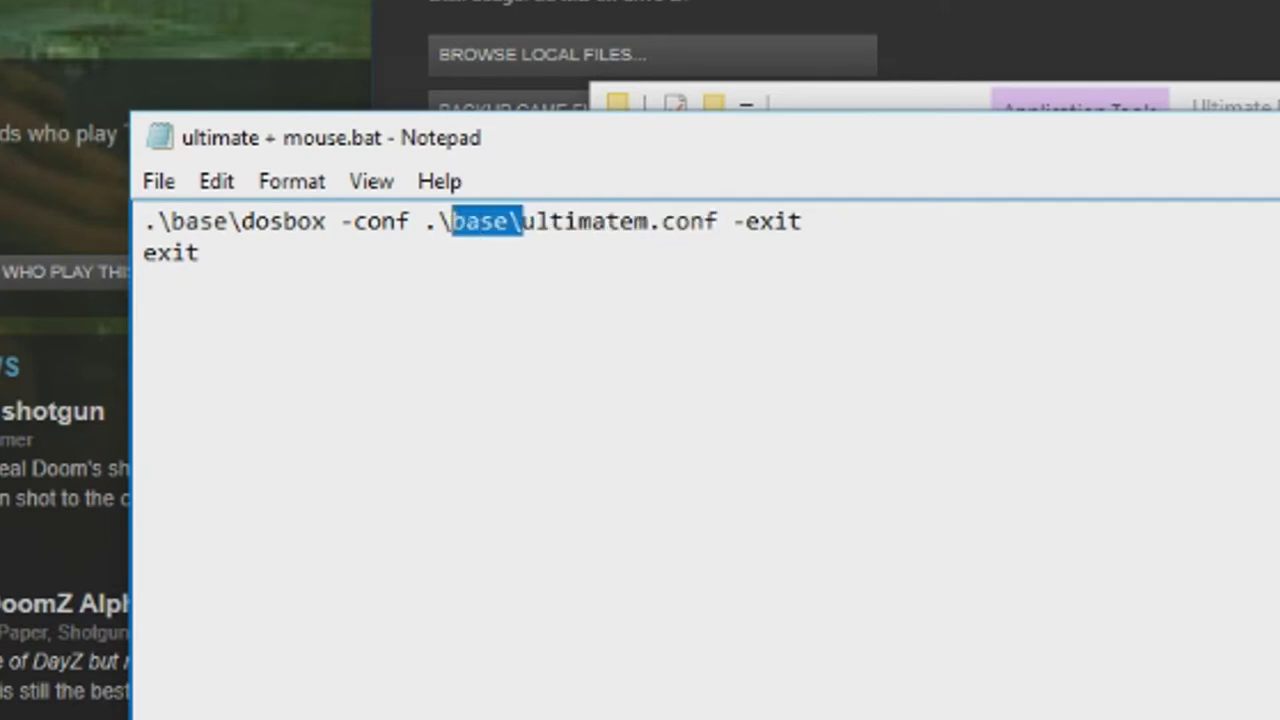
{"action": "key", "text": "alt+F4"}
- Open ultimate.bat for editing and examine which configuration file in the base folder it loads
{"action": "right_click", "coordinate": [982, 420]}
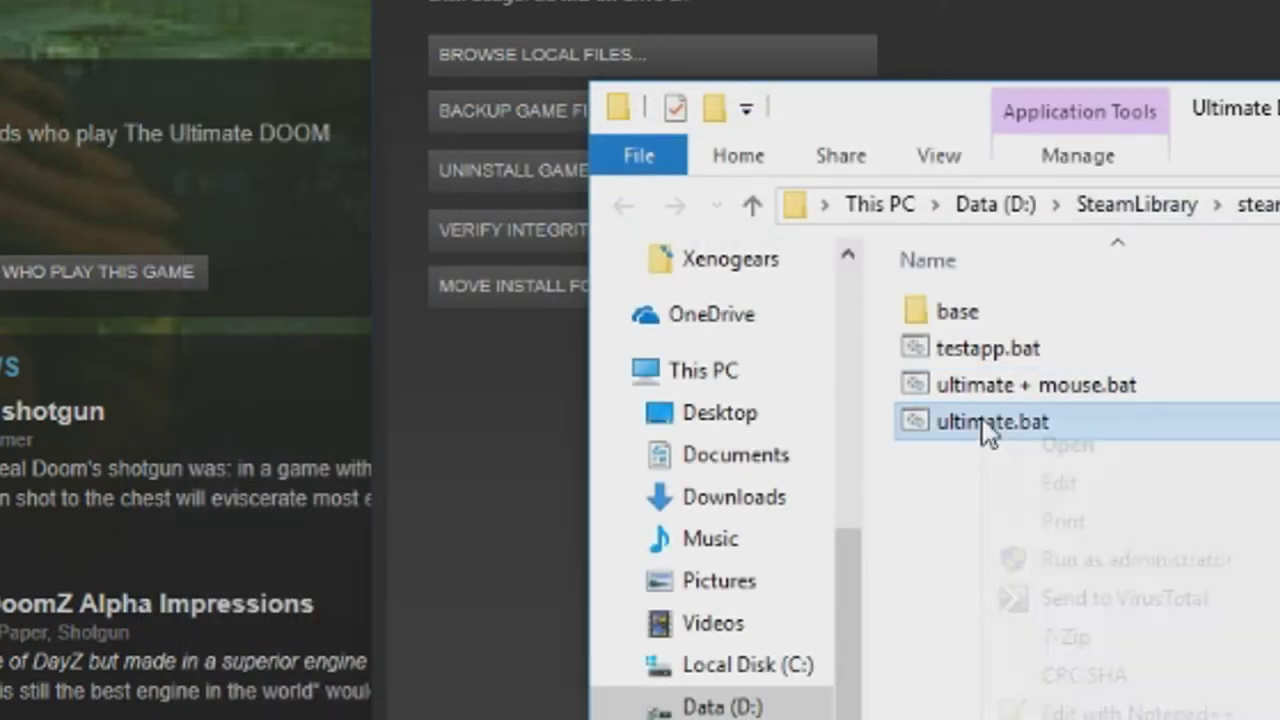
{"action": "left_click", "coordinate": [1066, 488]}
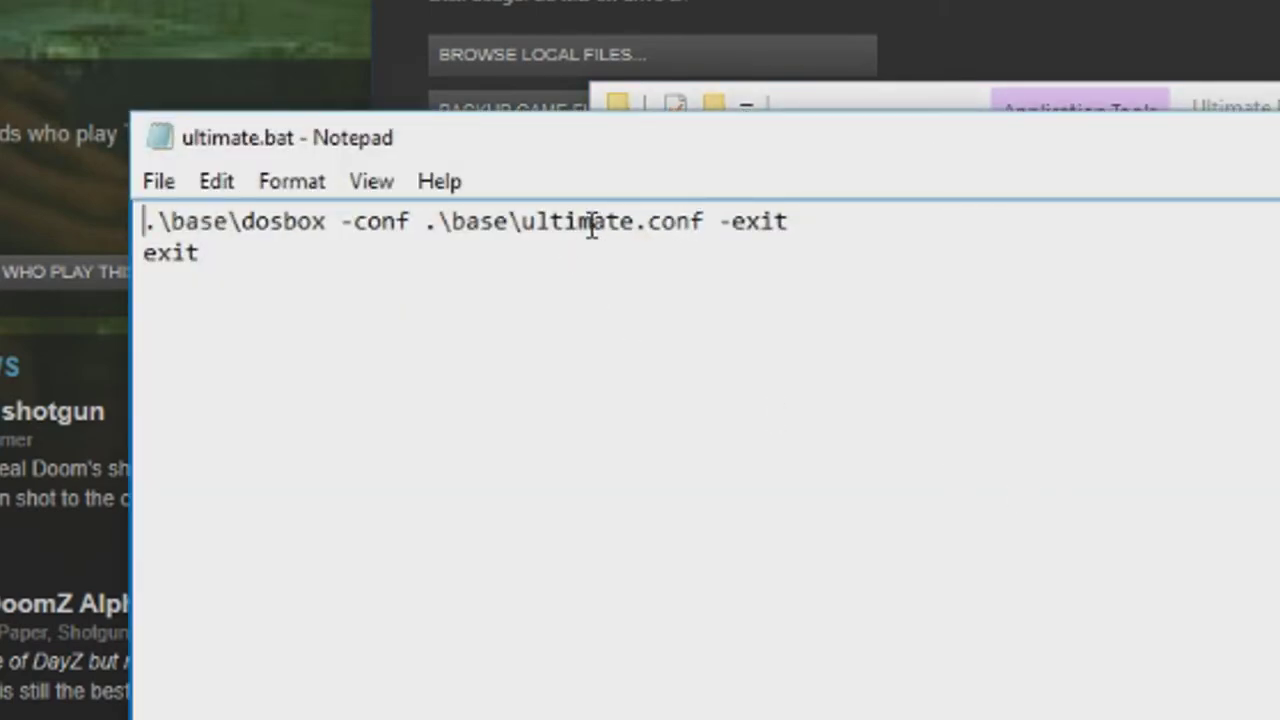
{"action": "left_click_drag", "start_coordinate": [536, 222], "coordinate": [694, 223]}
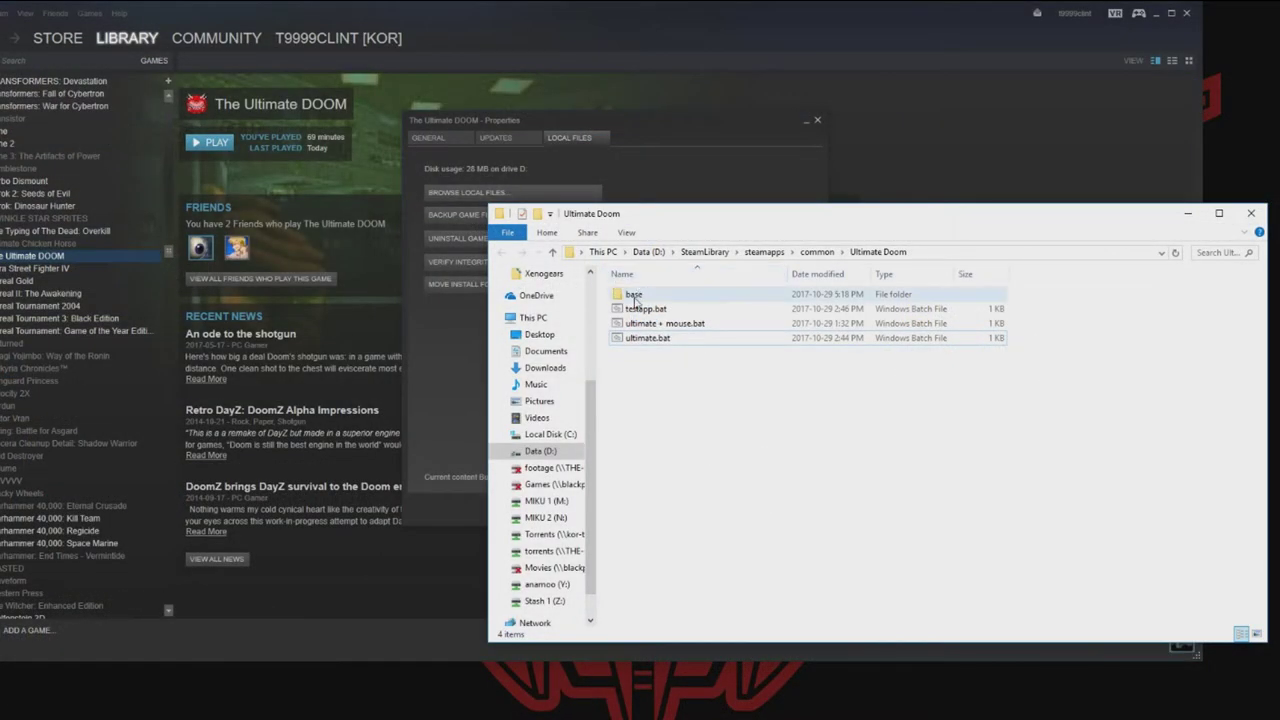
- Open the base folder and locate the ultimatem.conf and ultimate.conf files
{"action": "double_click", "coordinate": [634, 296]}
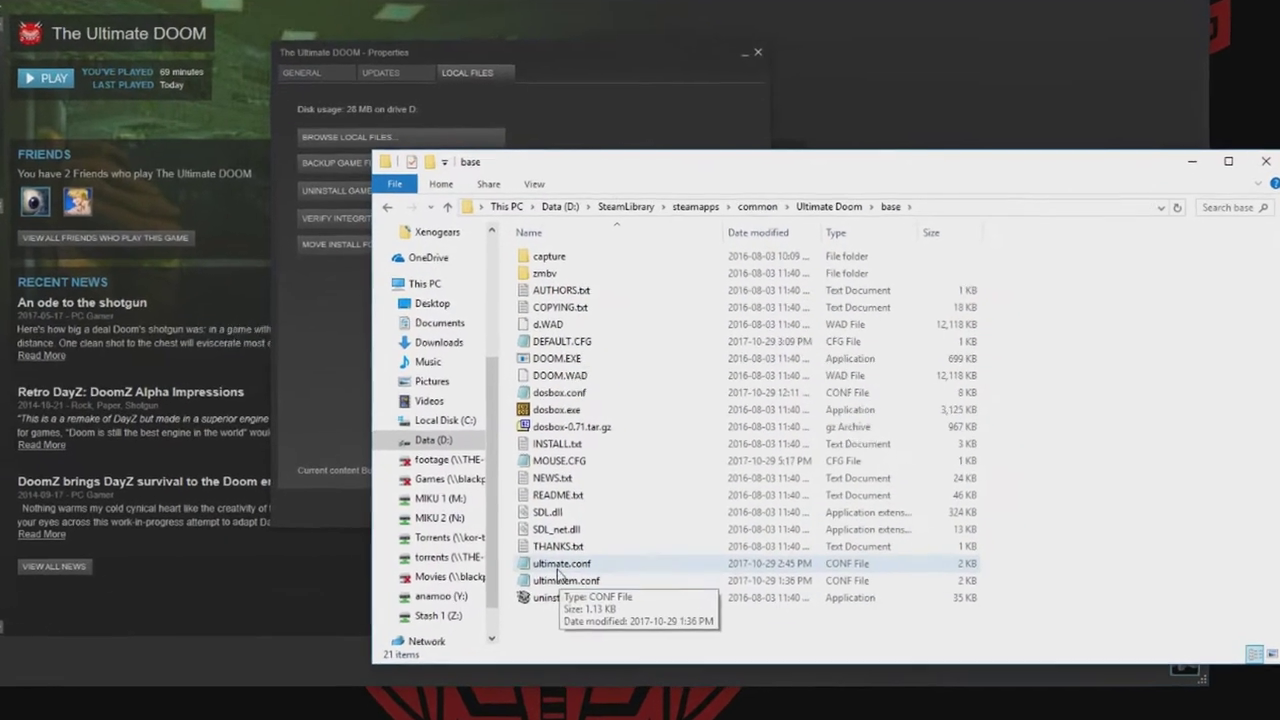
{"action": "left_click", "coordinate": [566, 580]}
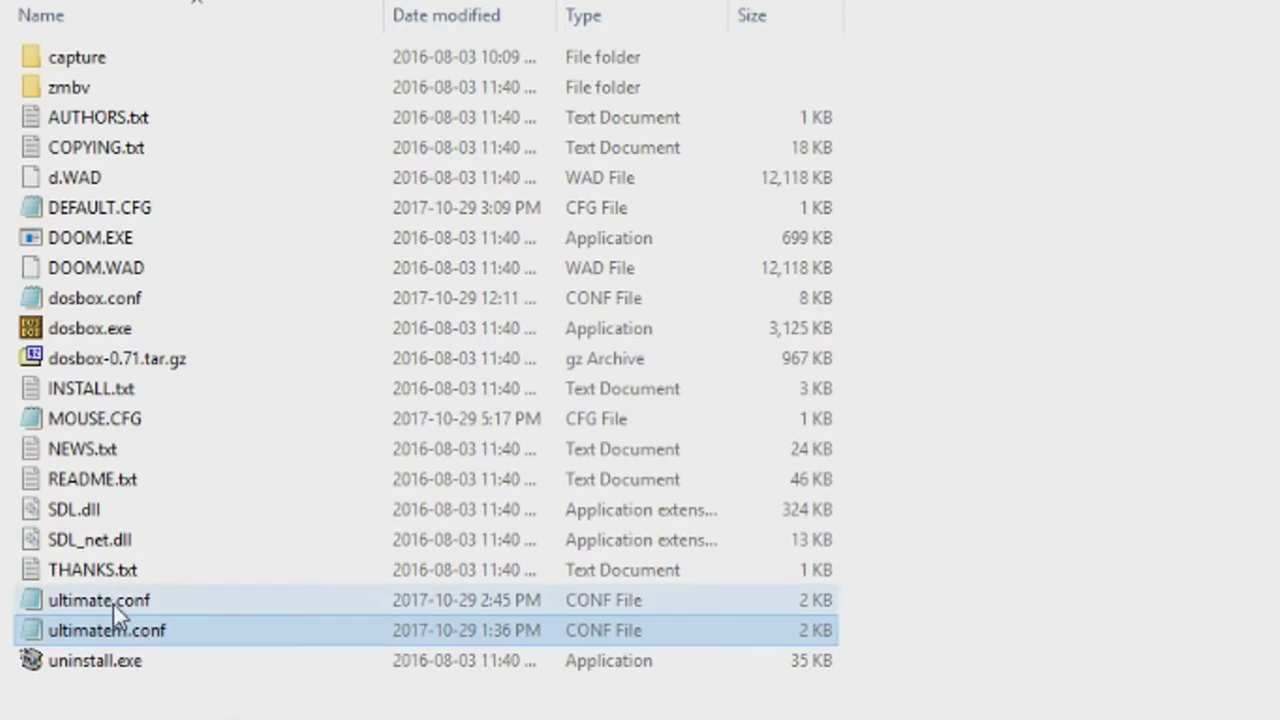
{"action": "left_click", "coordinate": [113, 603]}
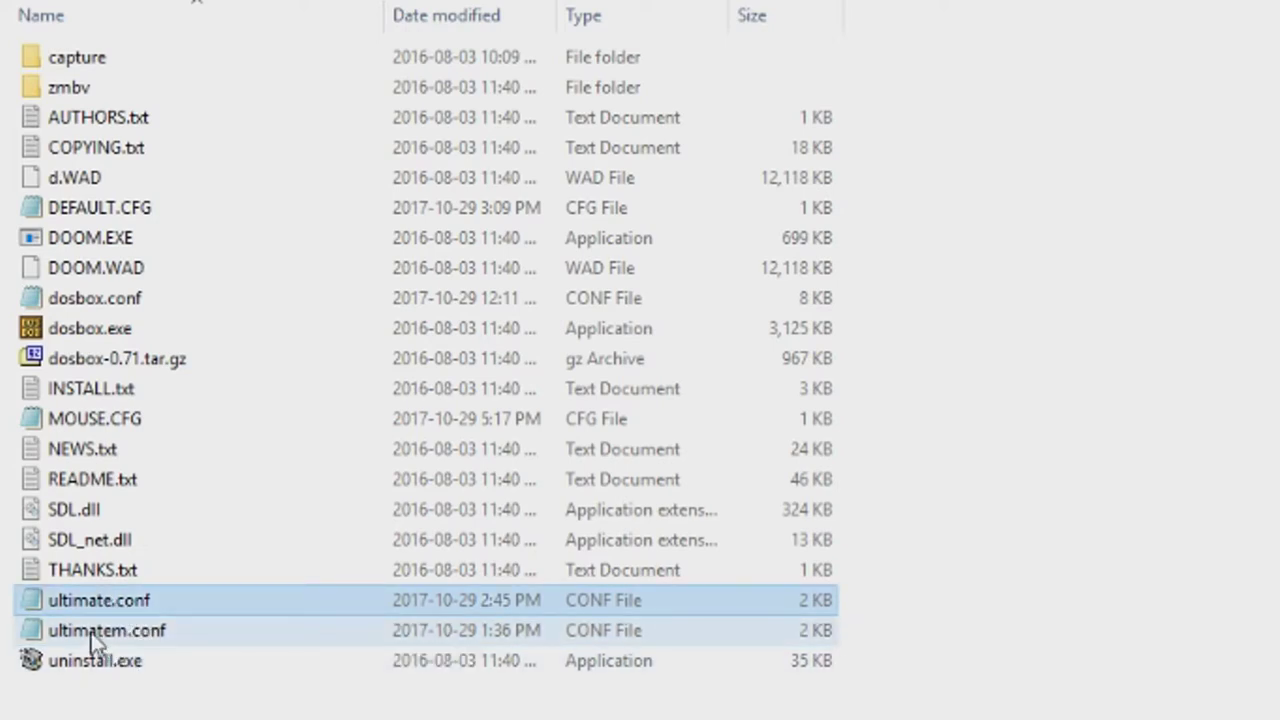
- Open ultimate.conf from the base folder in Notepad by choosing the program to open it with
{"action": "left_click", "coordinate": [95, 640]}
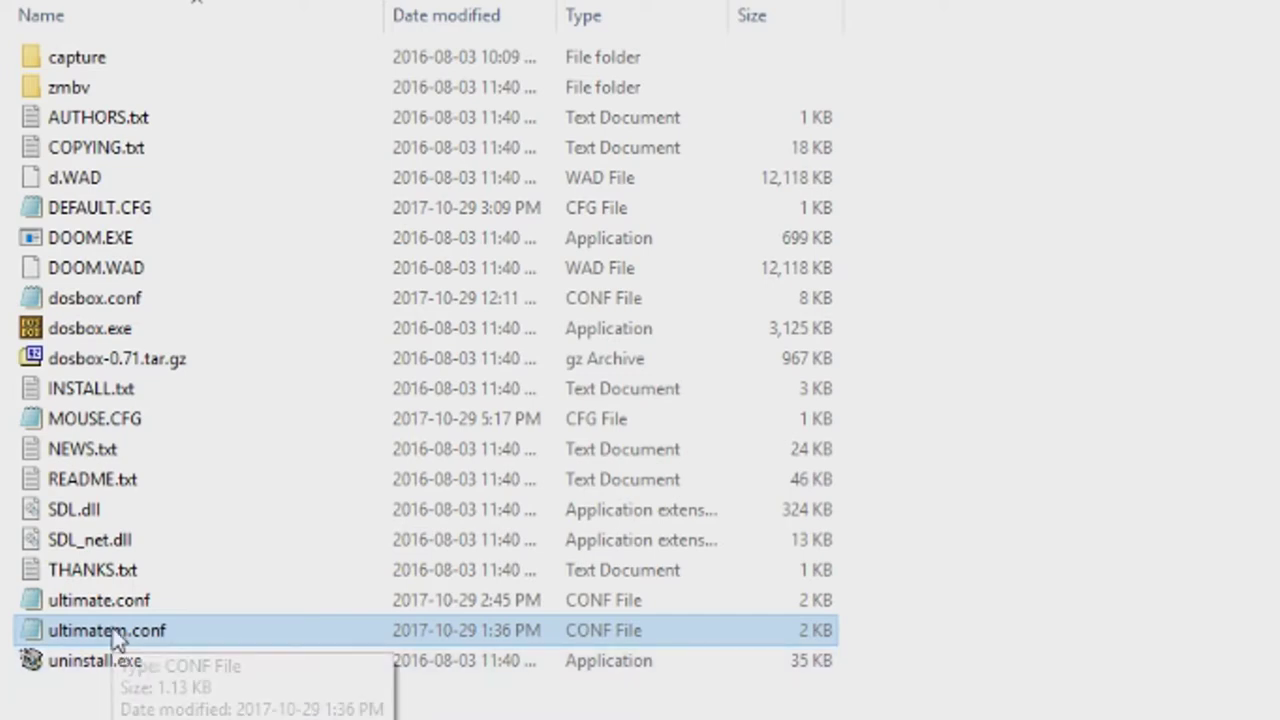
{"action": "left_click", "coordinate": [160, 611], "text": "ctrl"}
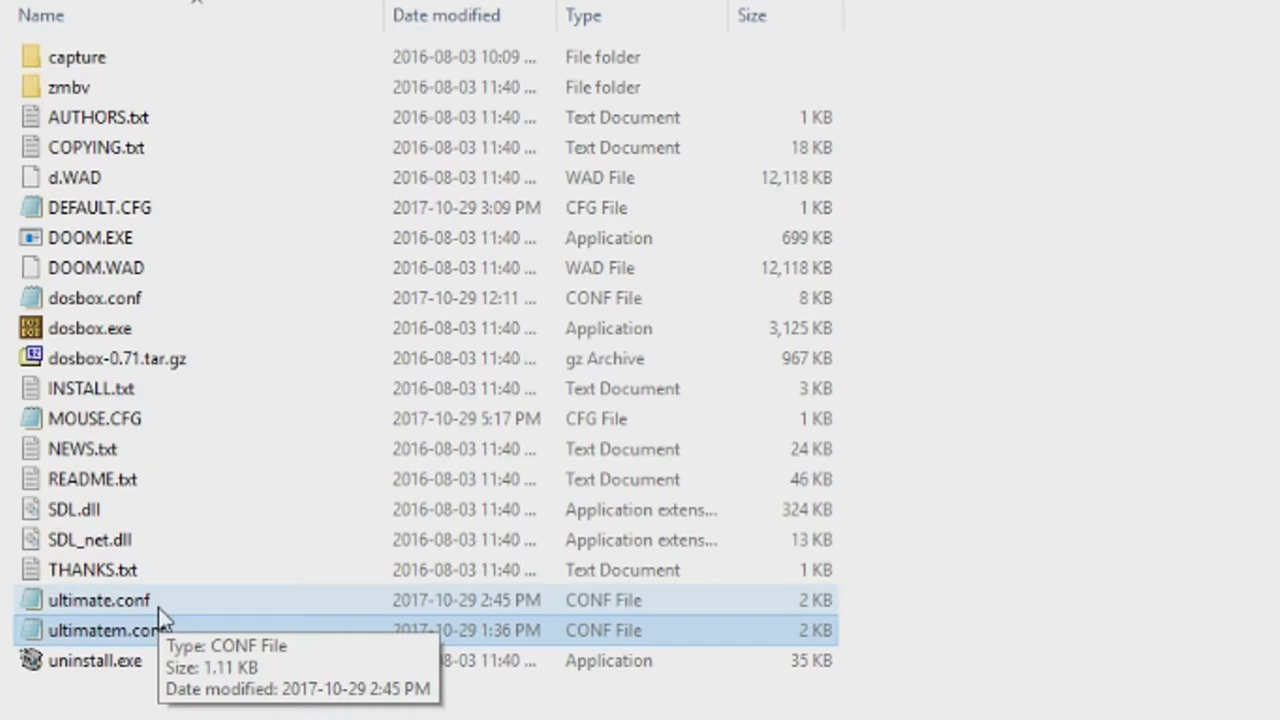
{"action": "left_click", "coordinate": [155, 622]}
{"action": "right_click", "coordinate": [98, 598]}
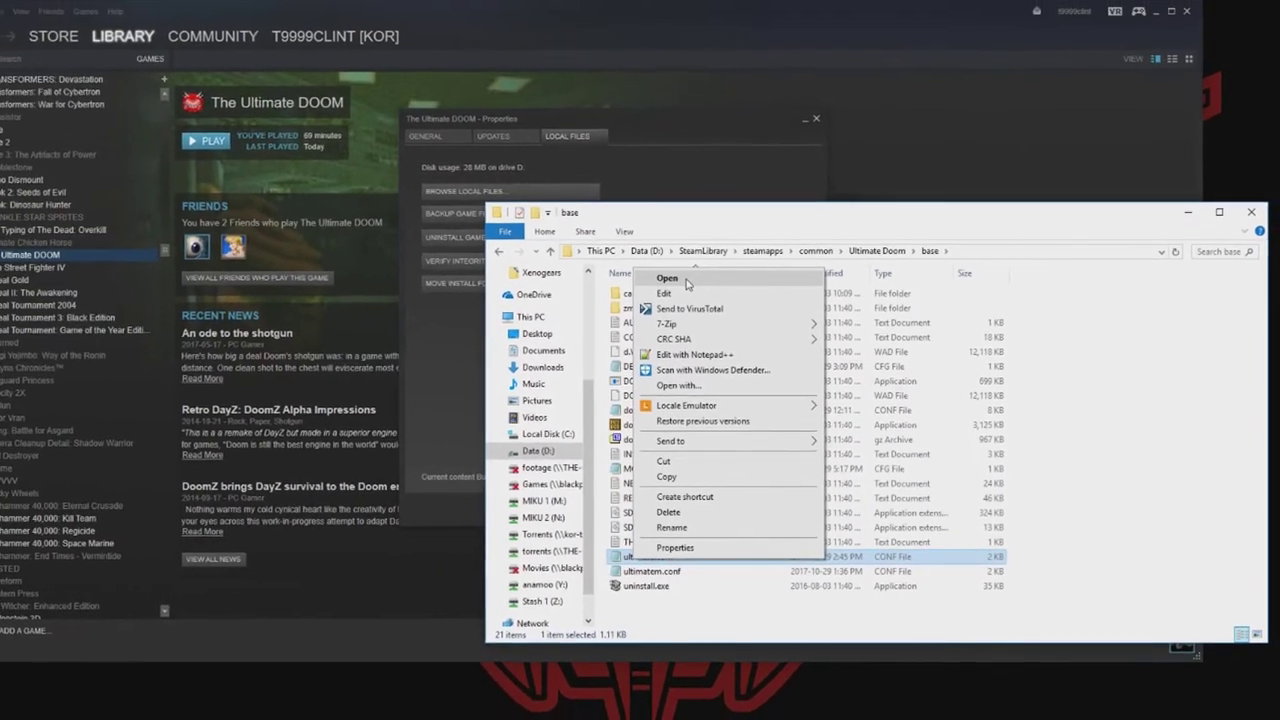
{"action": "left_click", "coordinate": [686, 387]}
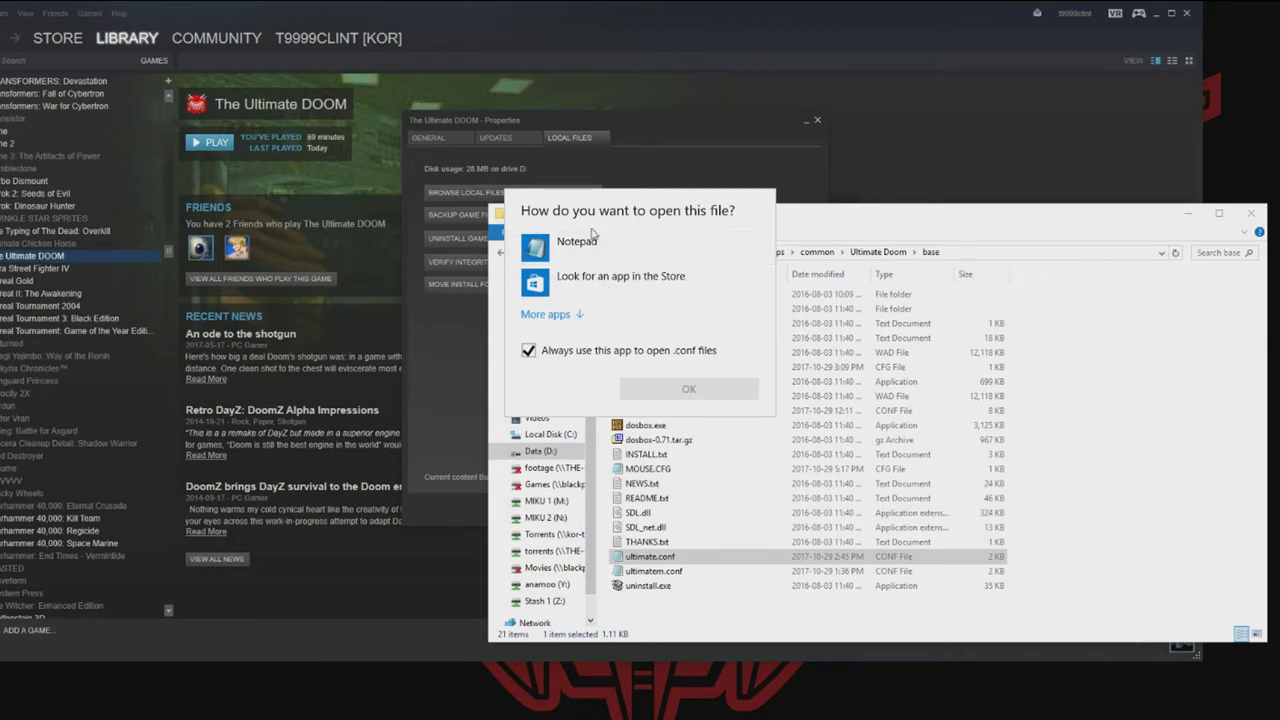
{"action": "left_click", "coordinate": [580, 315]}
{"action": "double_click", "coordinate": [575, 414]}
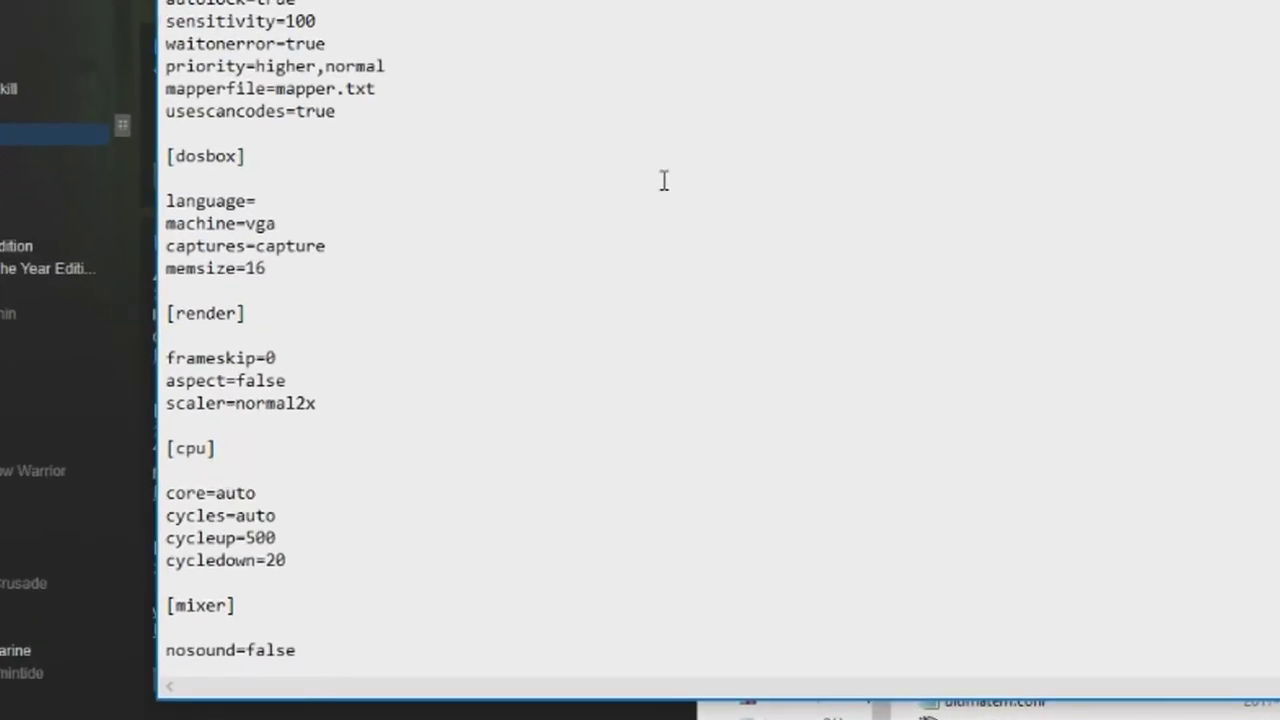
- Examine the [autoexec] section at the end of ultimate.conf and the commands listed under it
{"action": "scroll", "coordinate": [663, 180], "scroll_direction": "down", "scroll_amount": 20}
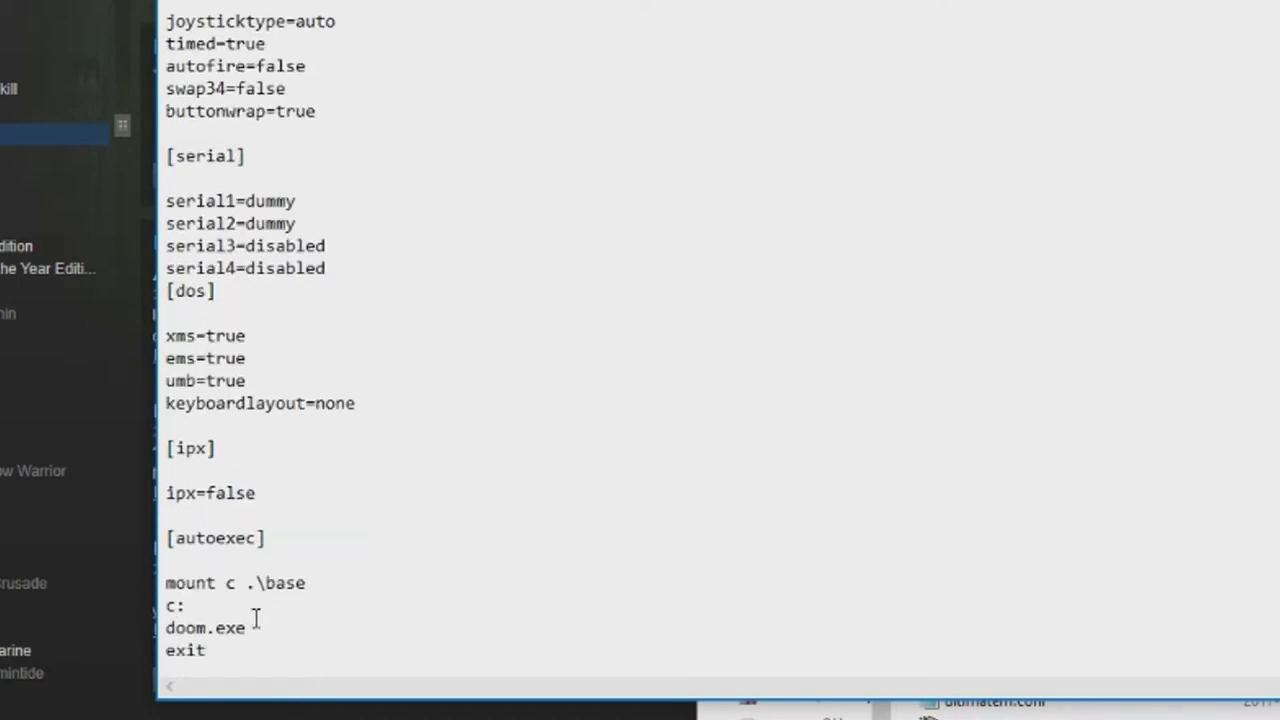
{"action": "left_click_drag", "start_coordinate": [289, 651], "coordinate": [168, 540]}
{"action": "left_click", "coordinate": [283, 540]}
{"action": "key", "text": "shift+Home"}
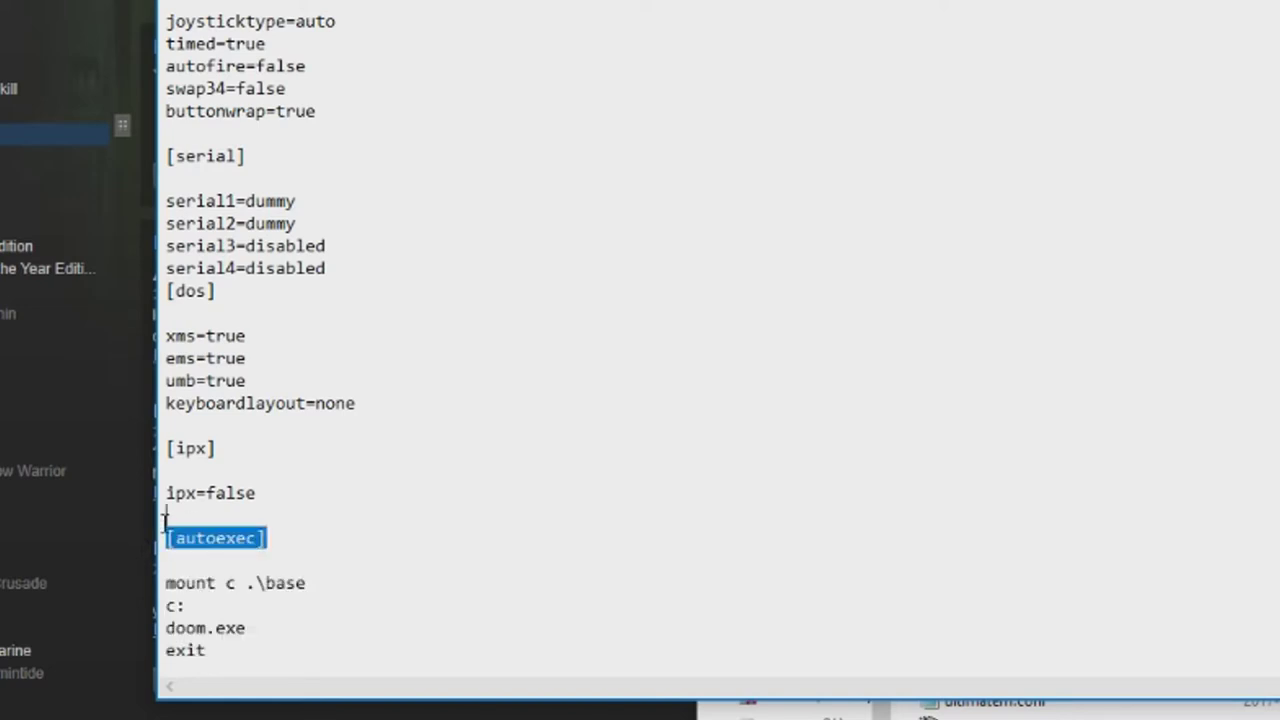
{"action": "left_click", "coordinate": [284, 538]}
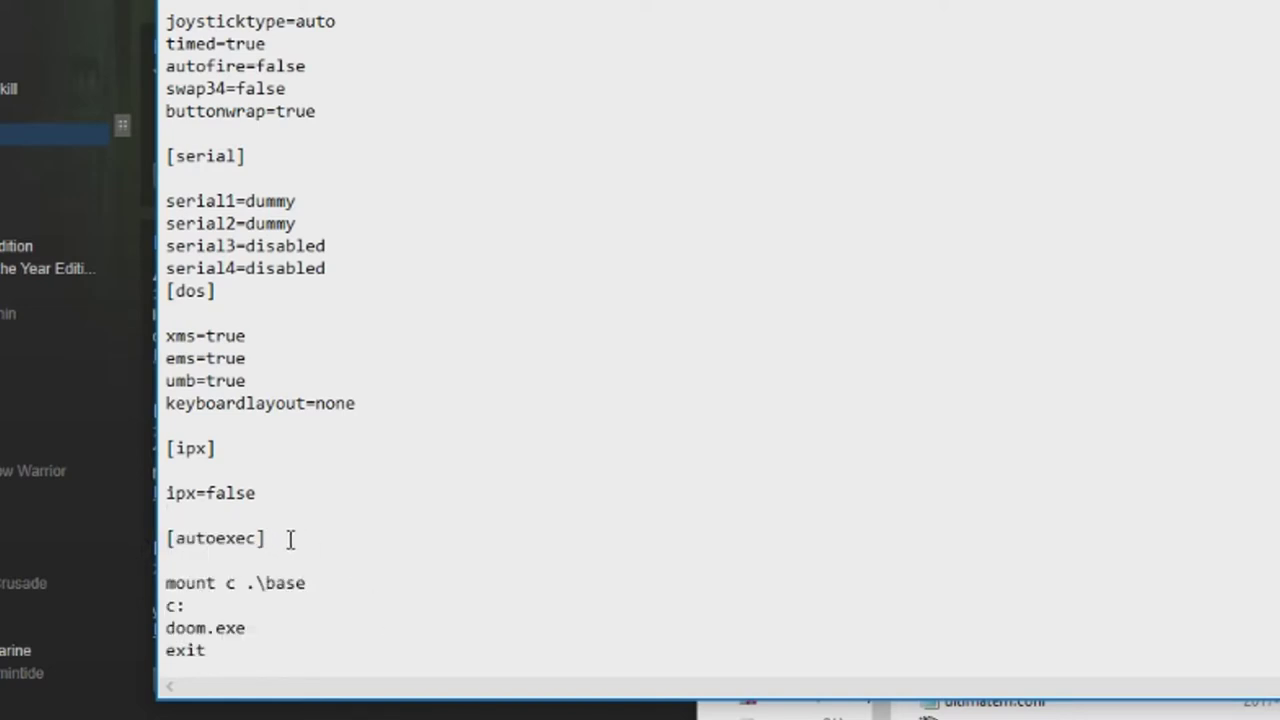
{"action": "left_click_drag", "start_coordinate": [287, 538], "coordinate": [340, 660]}
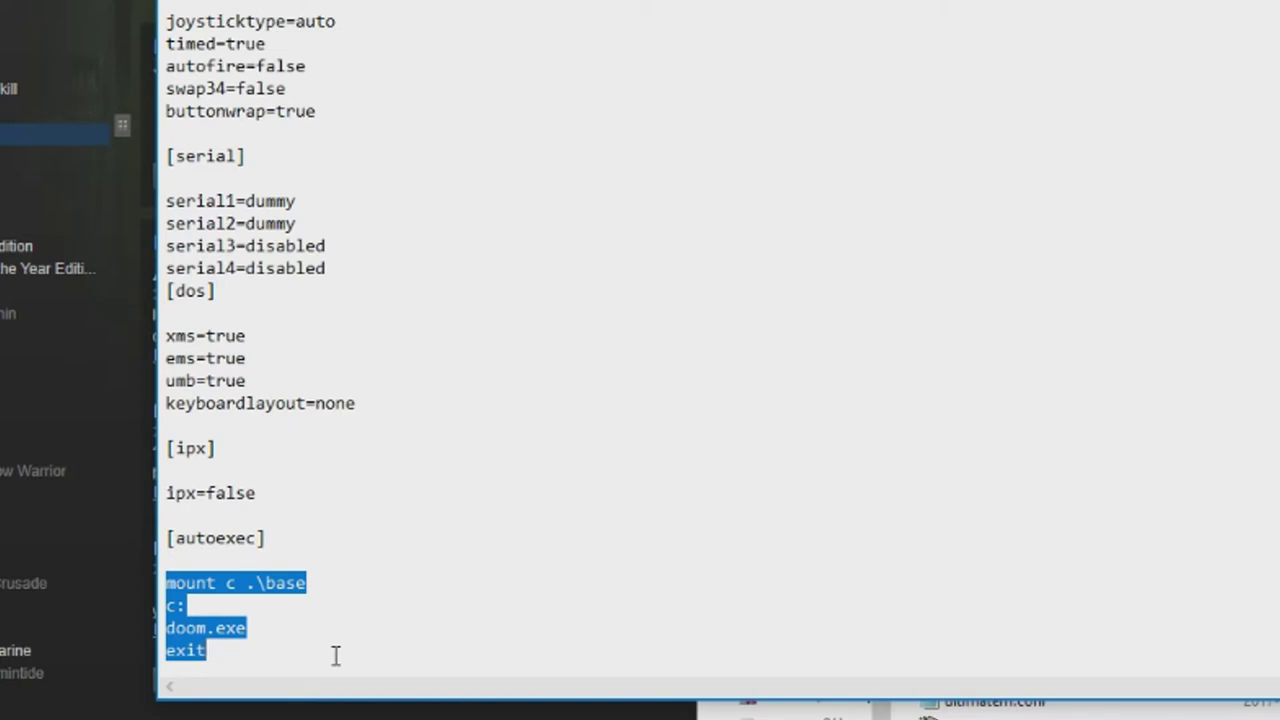
{"action": "left_click", "coordinate": [335, 655]}
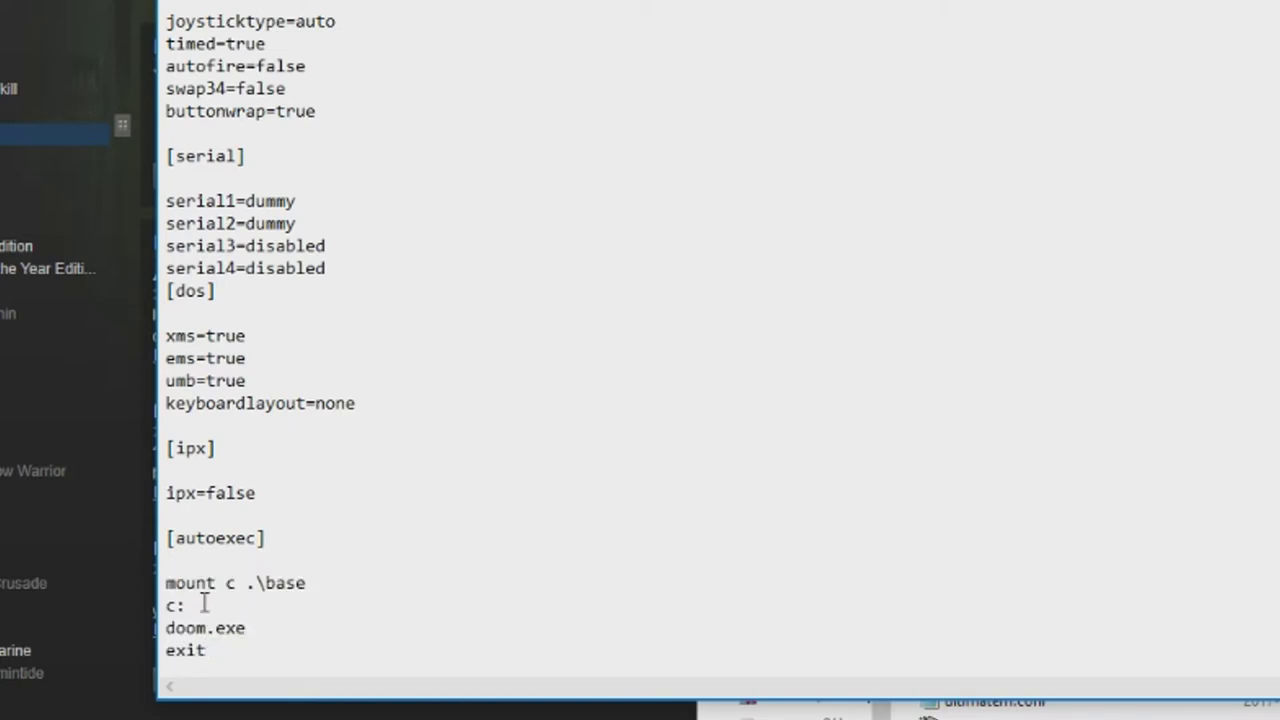
- Examine the mount c .\base, c: and doom.exe commands in ultimate.conf, and close the file
{"action": "left_click_drag", "start_coordinate": [166, 582], "coordinate": [200, 582]}
{"action": "left_click_drag", "start_coordinate": [306, 582], "coordinate": [256, 582]}
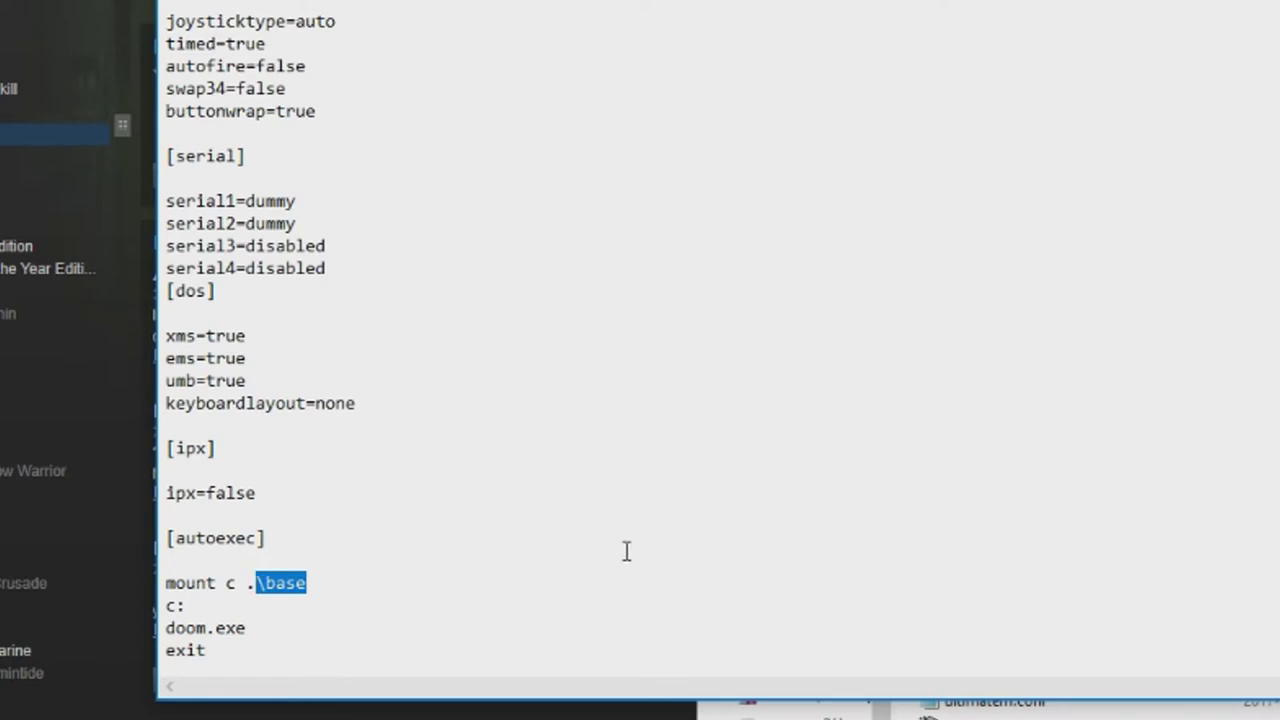
{"action": "left_click_drag", "start_coordinate": [200, 606], "coordinate": [166, 606]}
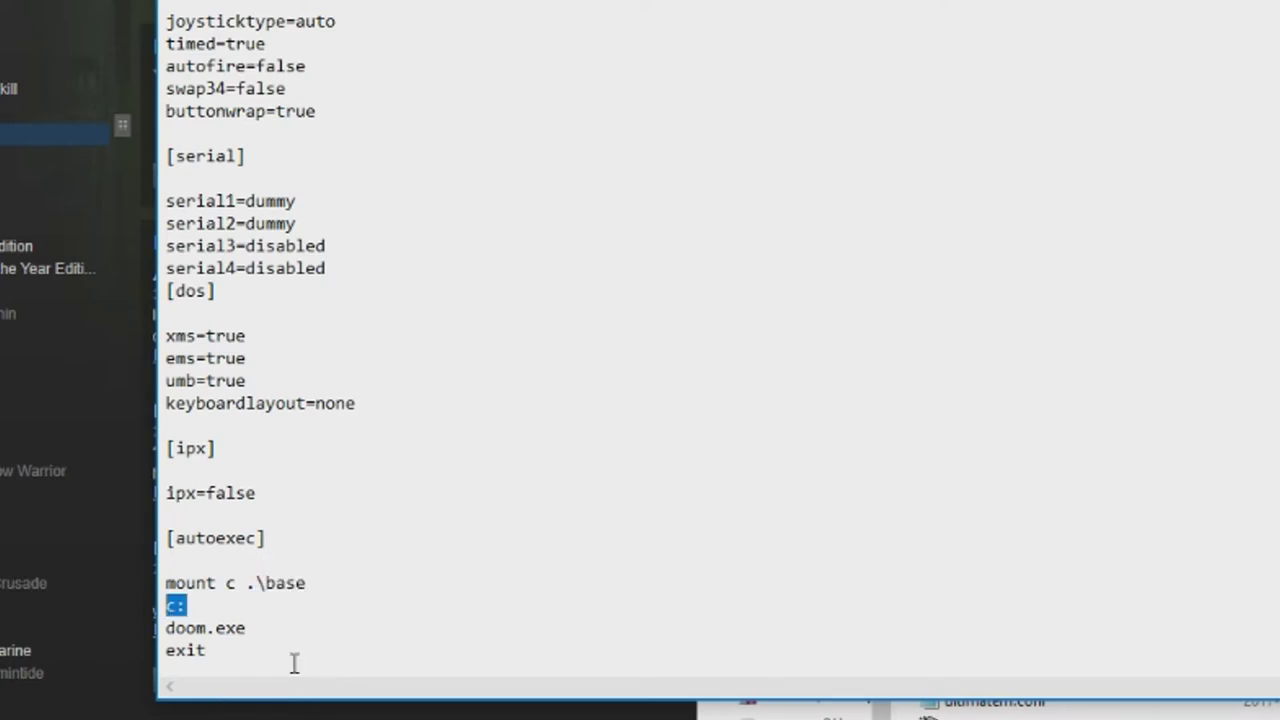
{"action": "left_click_drag", "start_coordinate": [271, 626], "coordinate": [166, 604]}
{"action": "left_click", "coordinate": [226, 652]}
{"action": "key", "text": "alt+F4"}
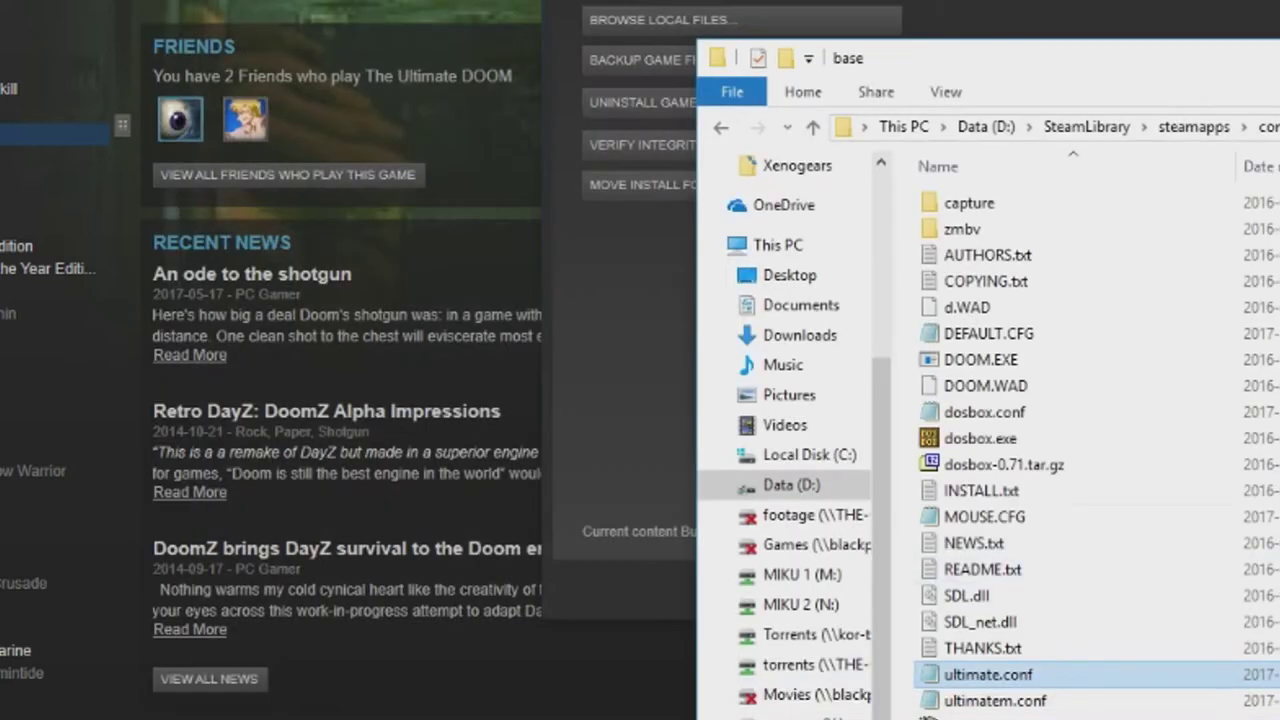
- Open ultimatem.conf for editing and examine the MOUSE.CFG argument on its doom.exe line
{"action": "right_click", "coordinate": [1012, 700]}
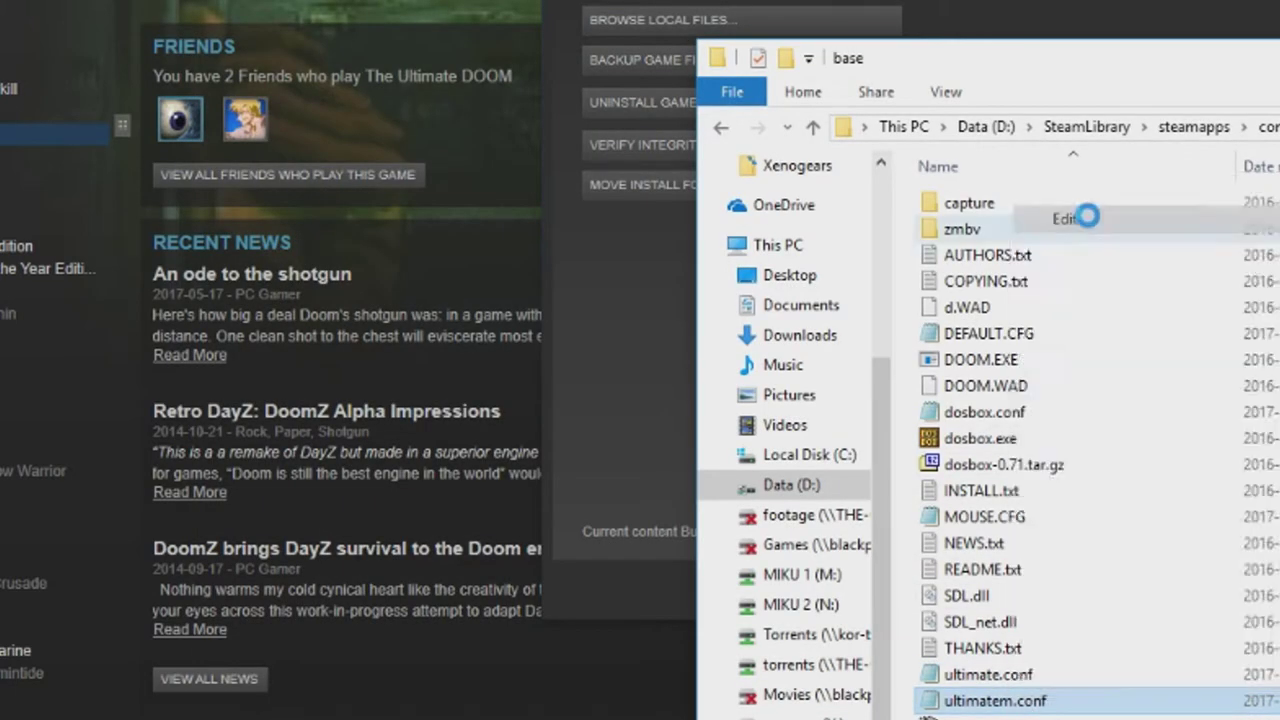
{"action": "left_click", "coordinate": [1100, 216]}
{"action": "scroll", "coordinate": [771, 366], "scroll_direction": "down", "scroll_amount": 20}
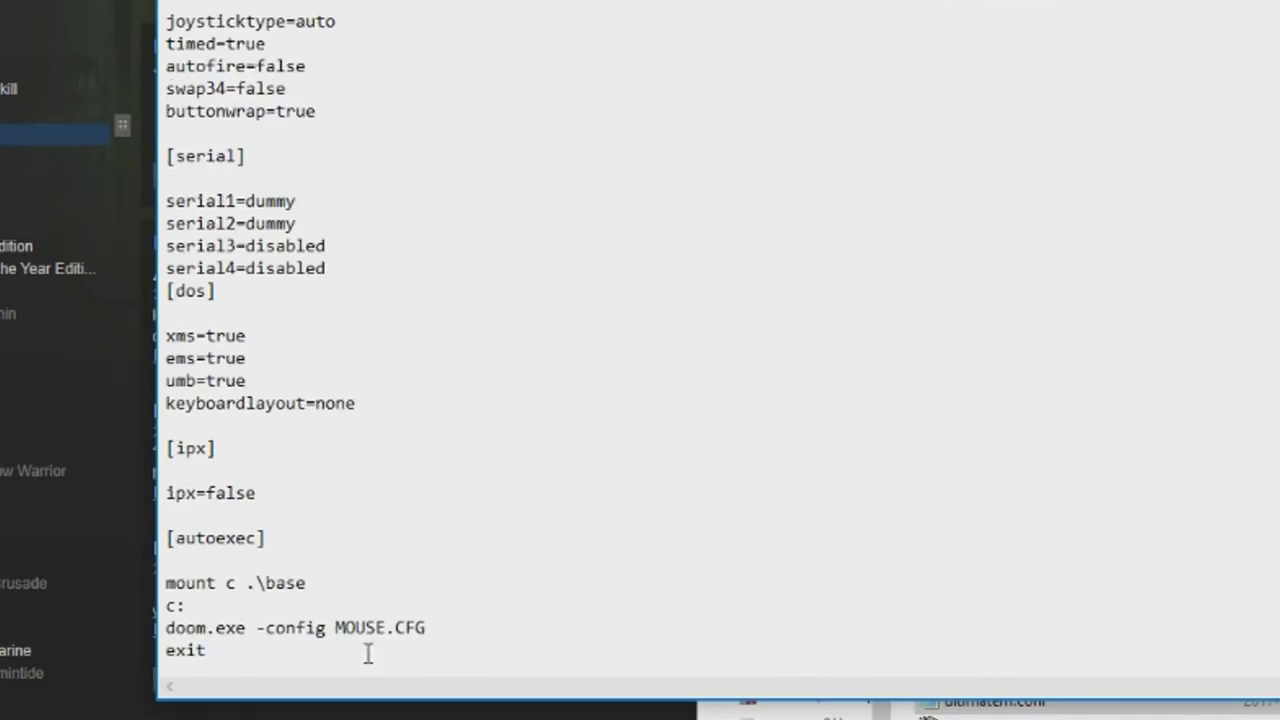
{"action": "left_click_drag", "start_coordinate": [431, 627], "coordinate": [338, 625]}
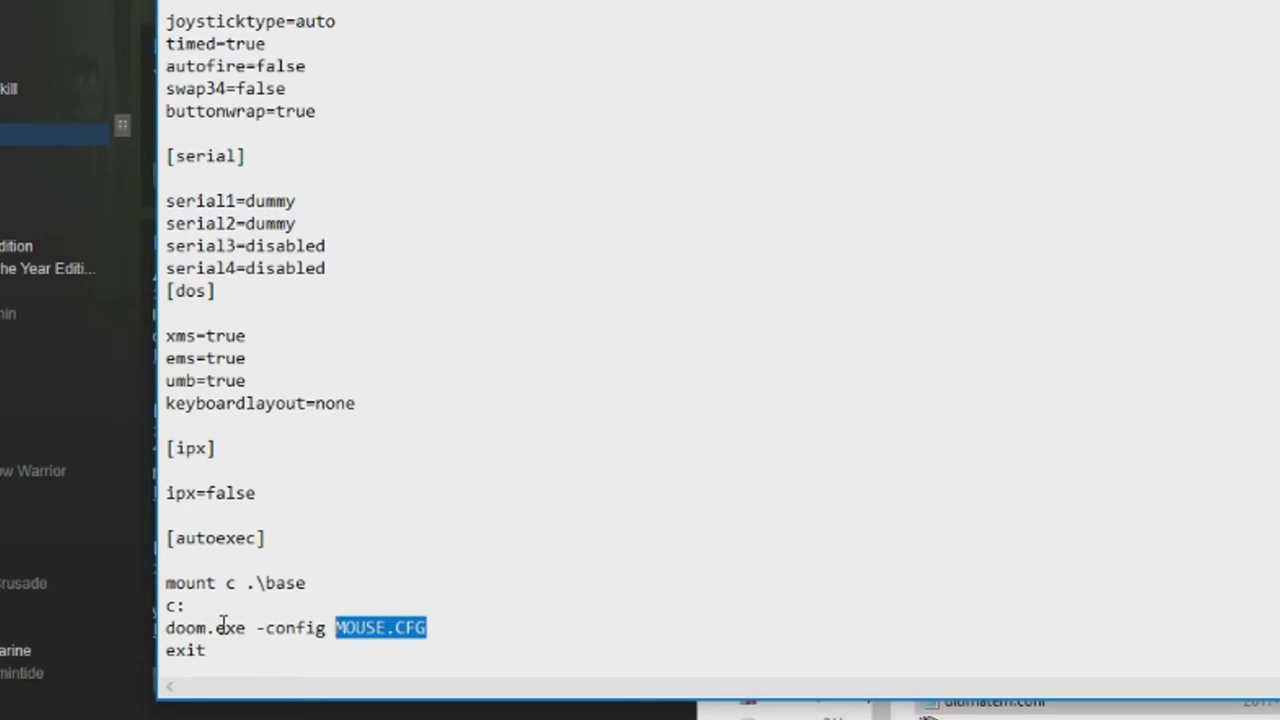
{"action": "left_click_drag", "start_coordinate": [424, 627], "coordinate": [394, 627]}
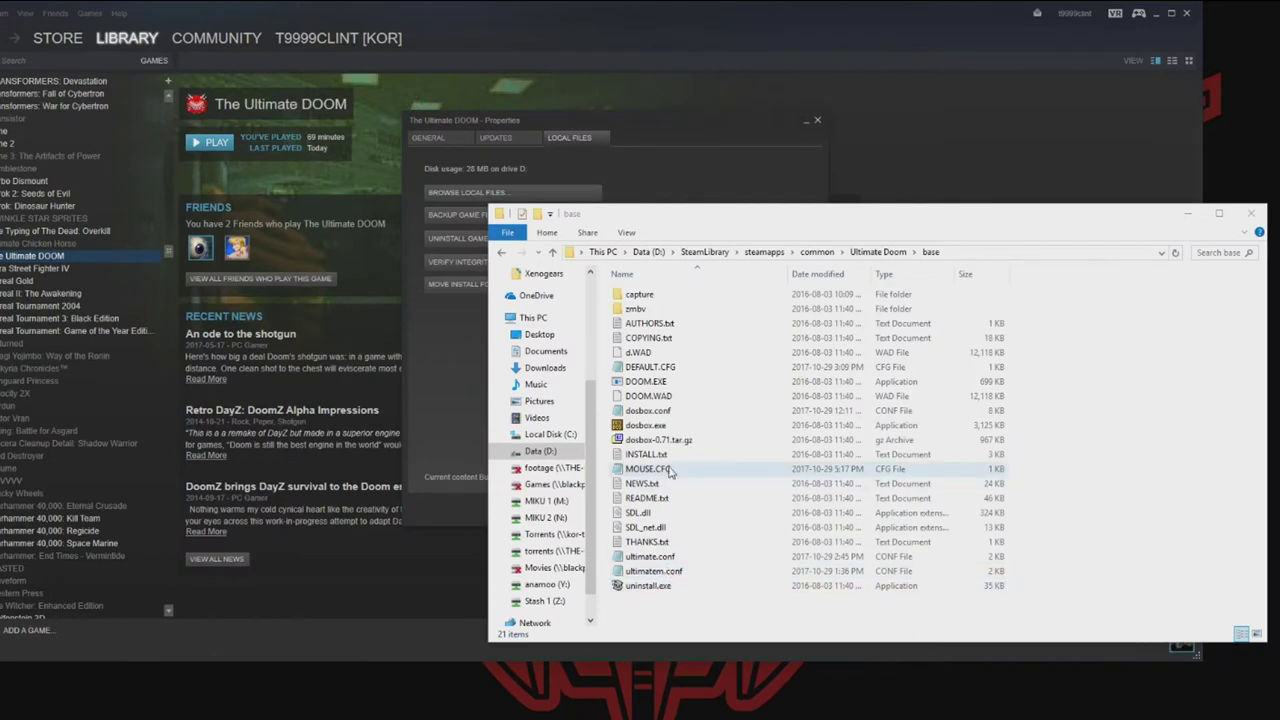
- Match ultimatem.conf with MOUSE.CFG and ultimate.conf with DEFAULT.CFG in the base folder
{"action": "left_click", "coordinate": [670, 572]}
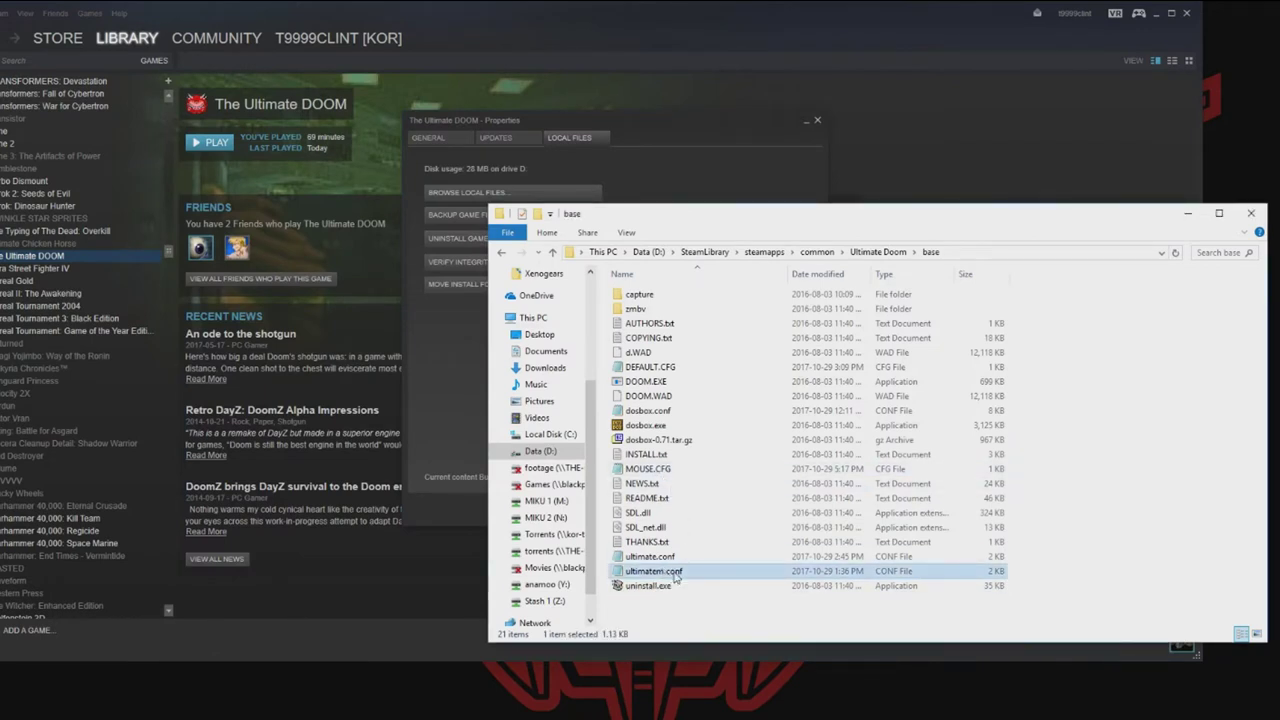
{"action": "left_click", "coordinate": [663, 470]}
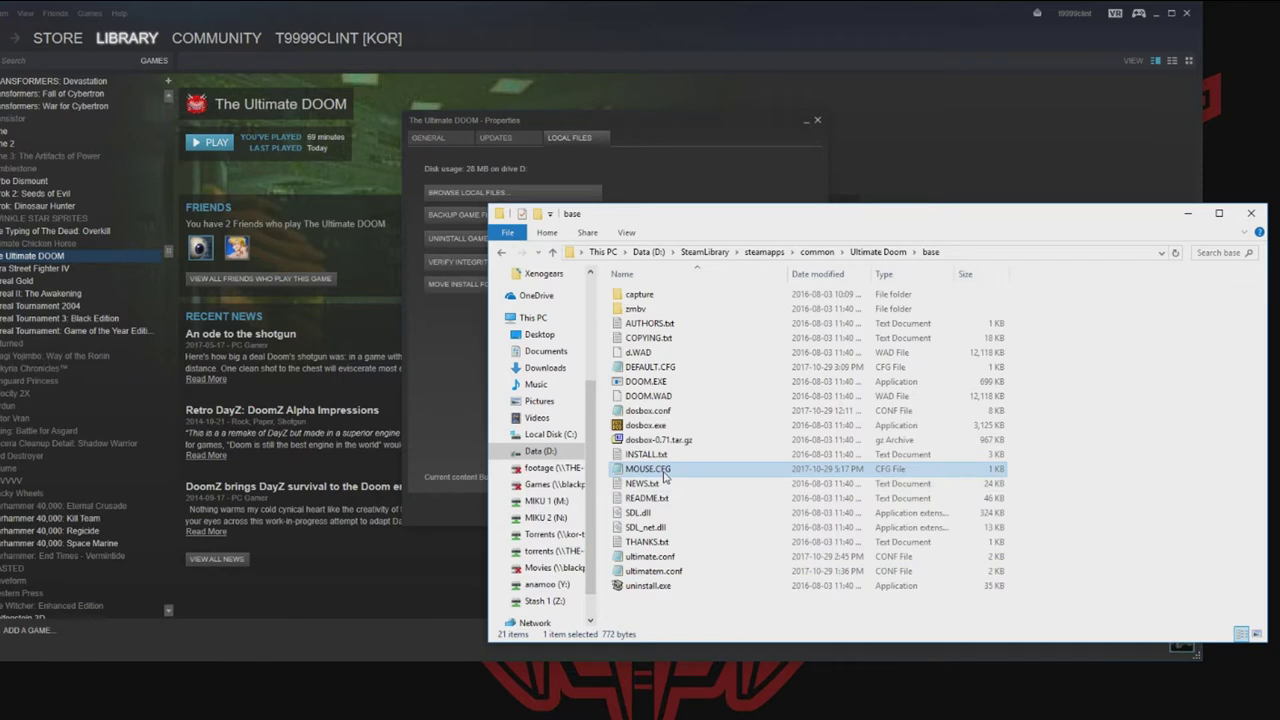
{"action": "left_click", "coordinate": [650, 369]}
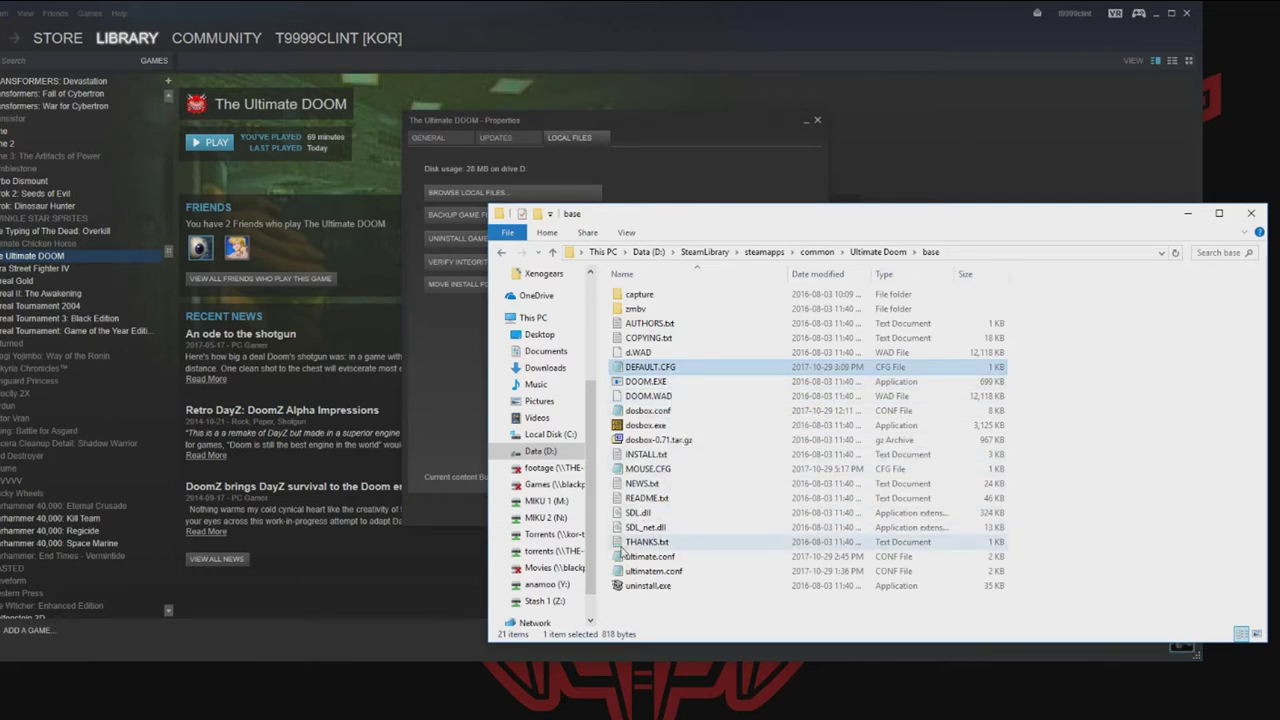
{"action": "left_click", "coordinate": [681, 556]}
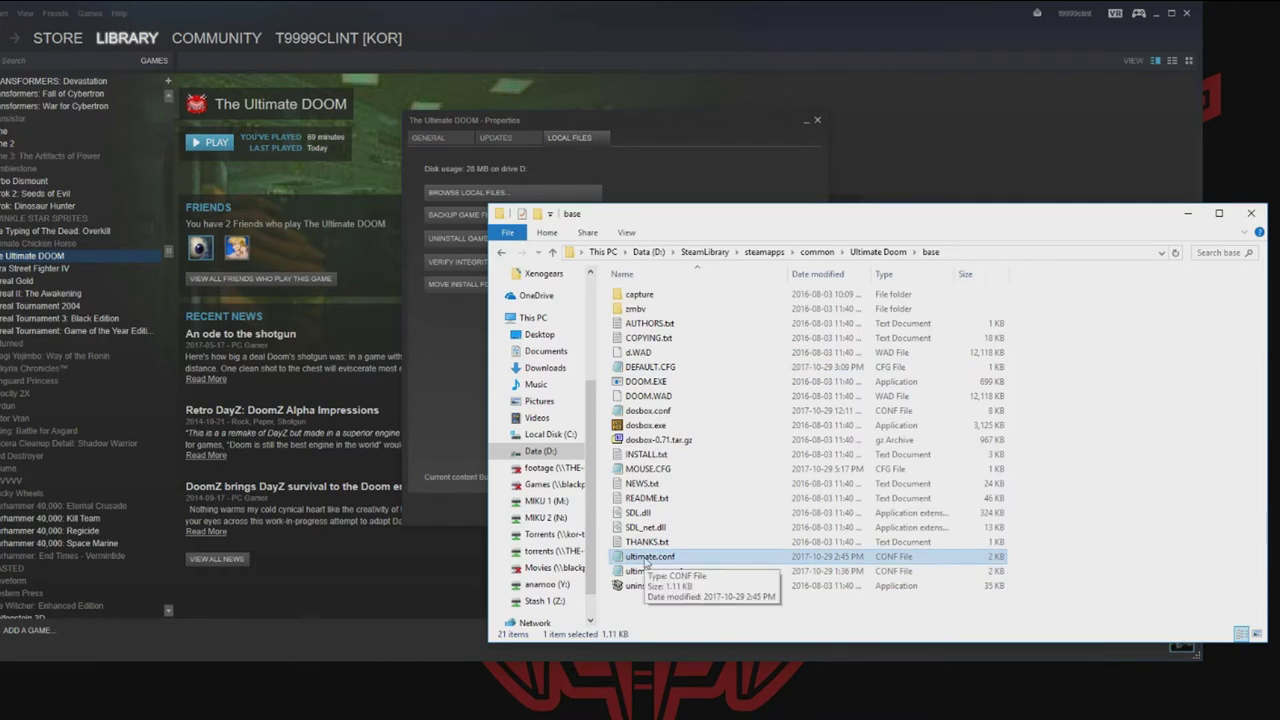
- Open MOUSE.CFG and set snd_musicdevice to 8
{"action": "left_click", "coordinate": [647, 469]}
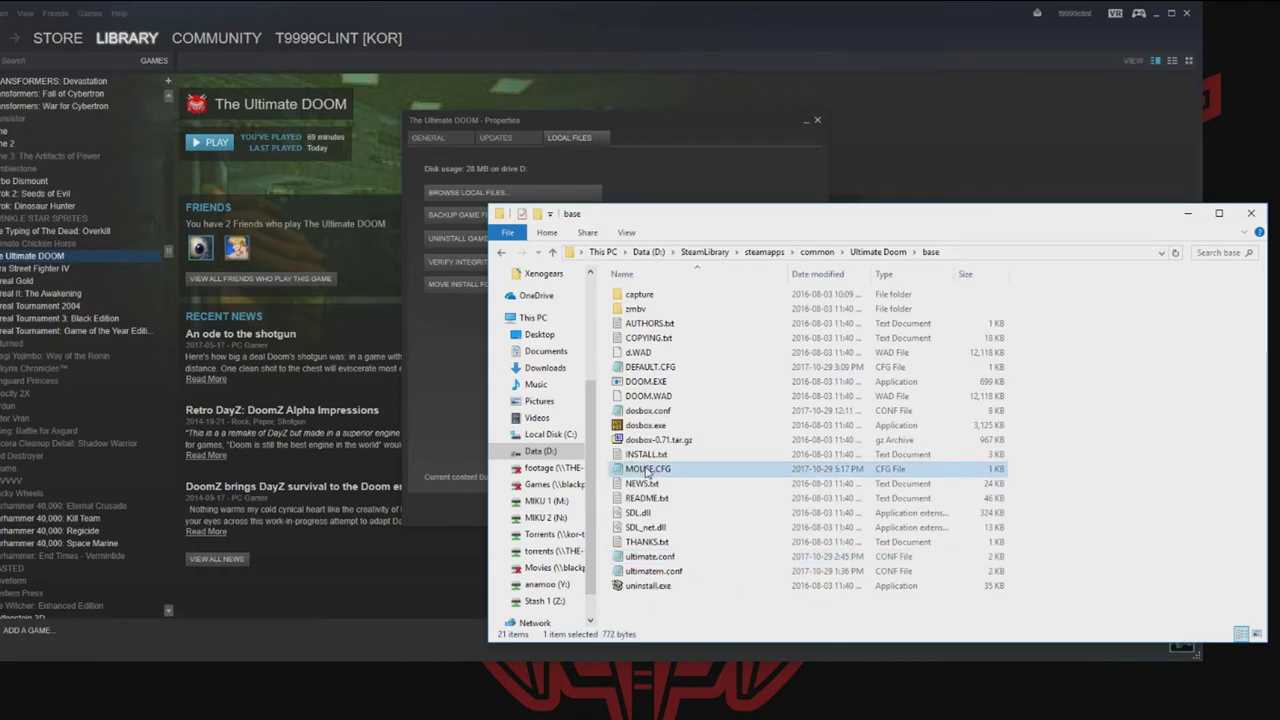
{"action": "double_click", "coordinate": [647, 469]}
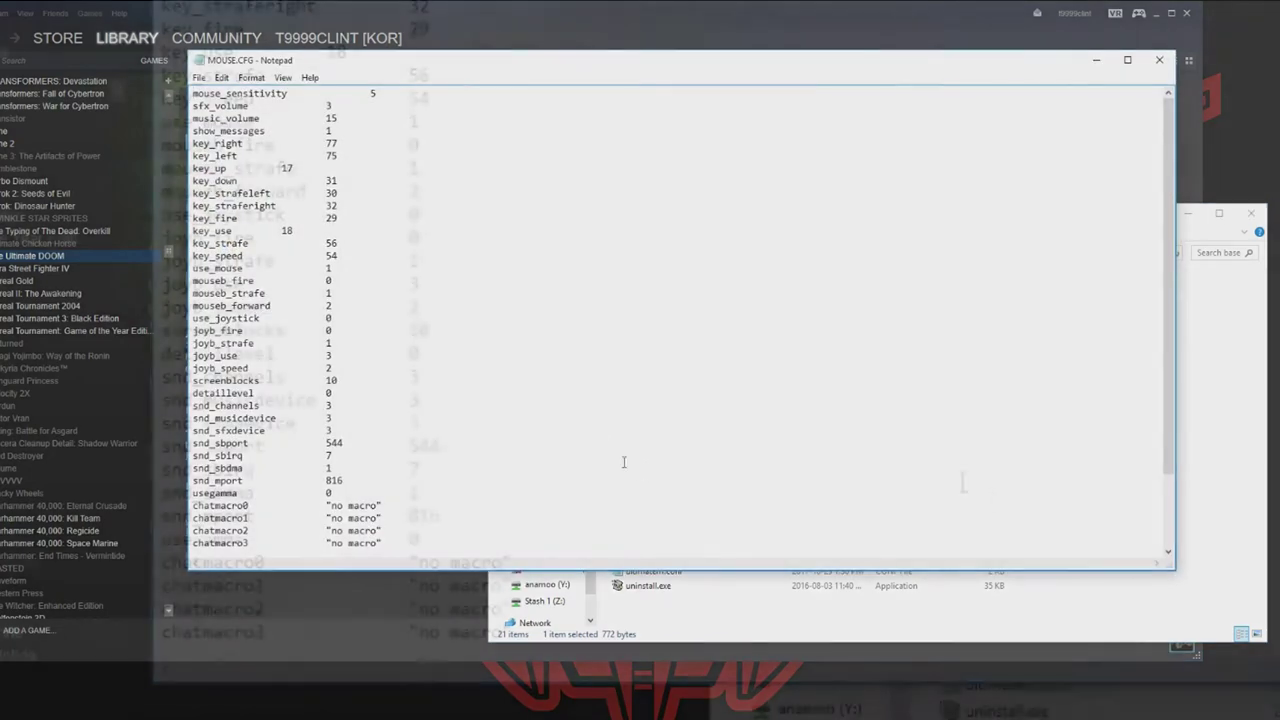
{"action": "left_click", "coordinate": [554, 264]}
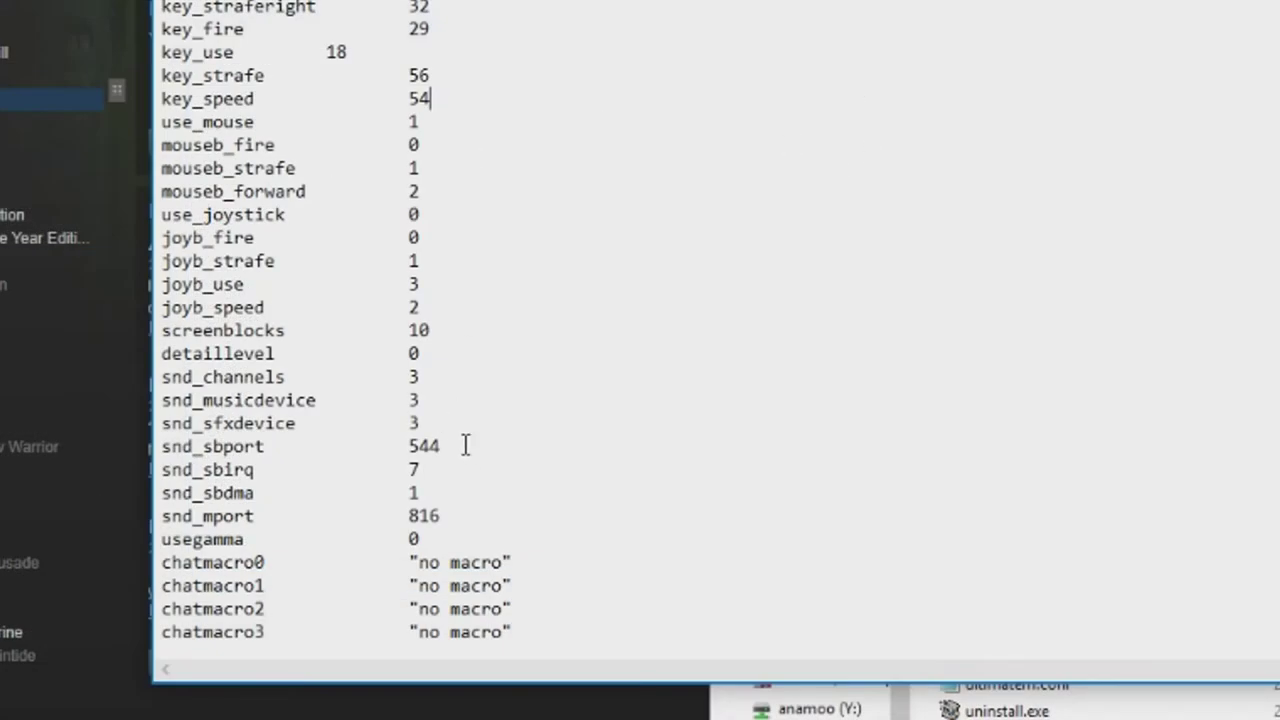
{"action": "left_click_drag", "start_coordinate": [421, 400], "coordinate": [396, 392]}
{"action": "type", "text": "8"}
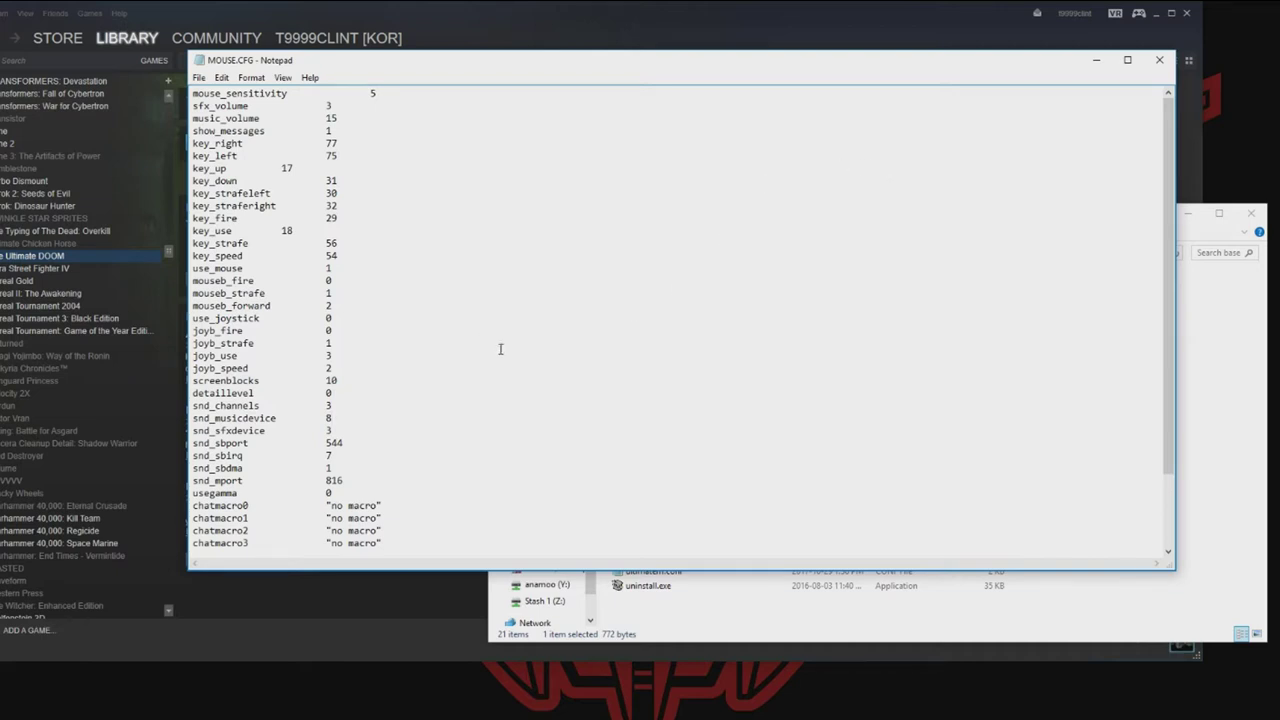
{"action": "double_click", "coordinate": [331, 419]}
{"action": "type", "text": "8"}
{"action": "left_click", "coordinate": [350, 431]}
- Save the edited MOUSE.CFG and close it
{"action": "left_click", "coordinate": [693, 630]}
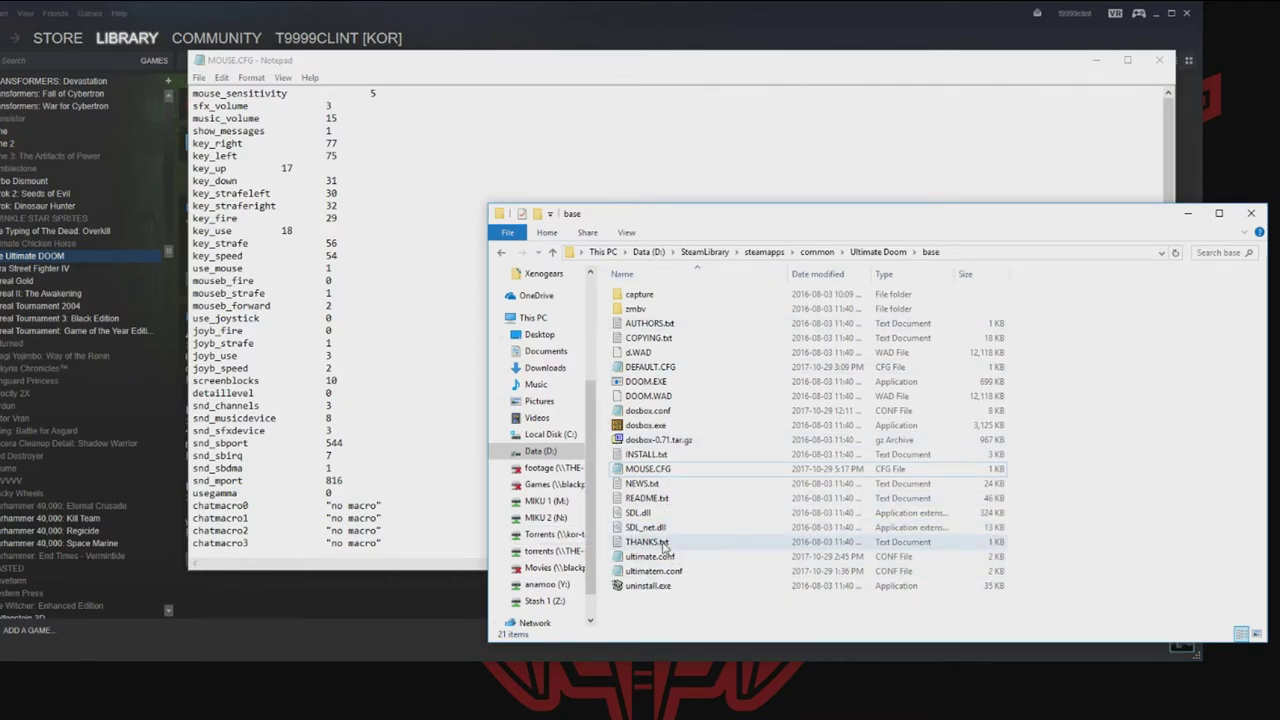
{"action": "left_click", "coordinate": [333, 418]}
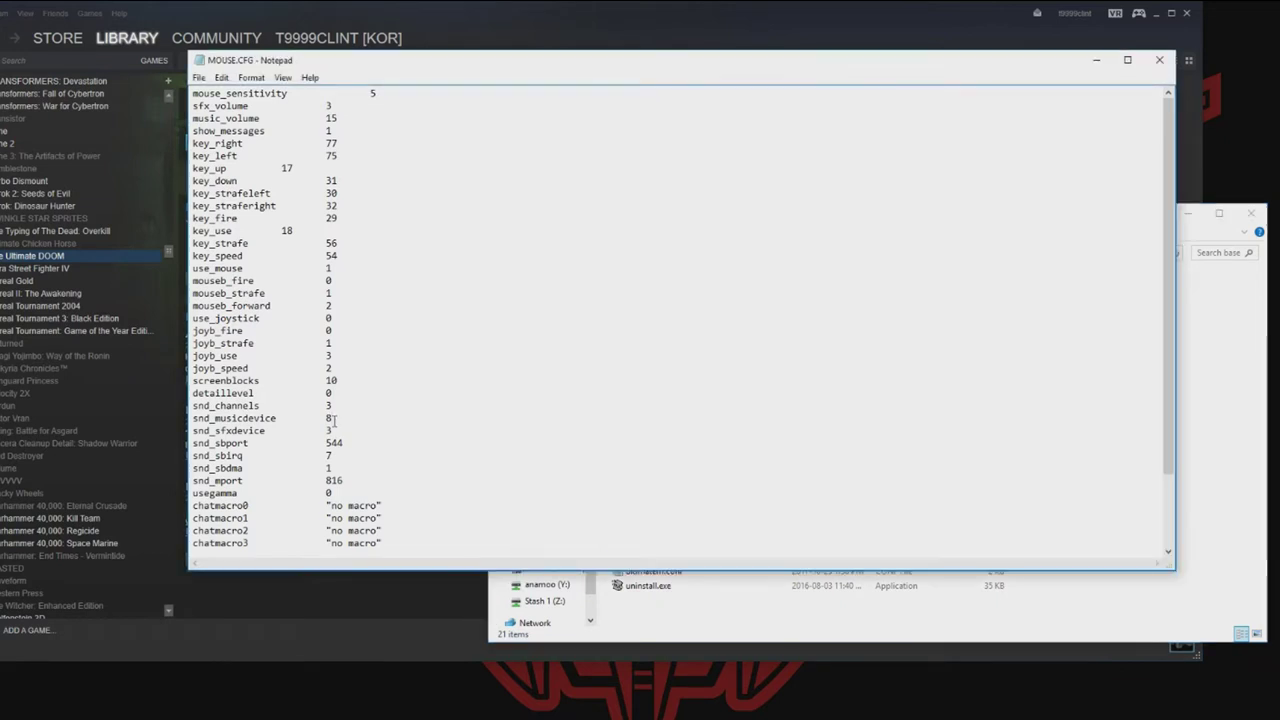
{"action": "left_click", "coordinate": [199, 78]}
{"action": "left_click", "coordinate": [225, 124]}
{"action": "key", "text": "alt+F4"}
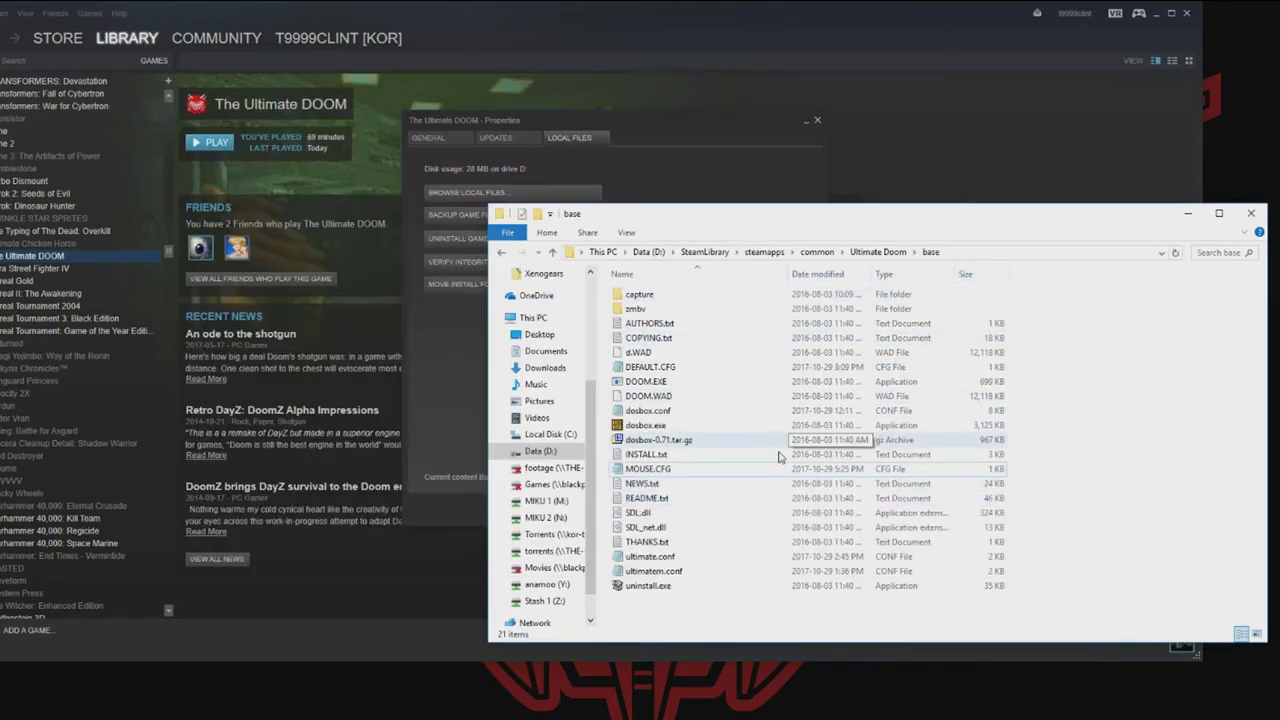
- Open DEFAULT.CFG from the base folder and look over its settings
{"action": "left_click", "coordinate": [627, 470]}
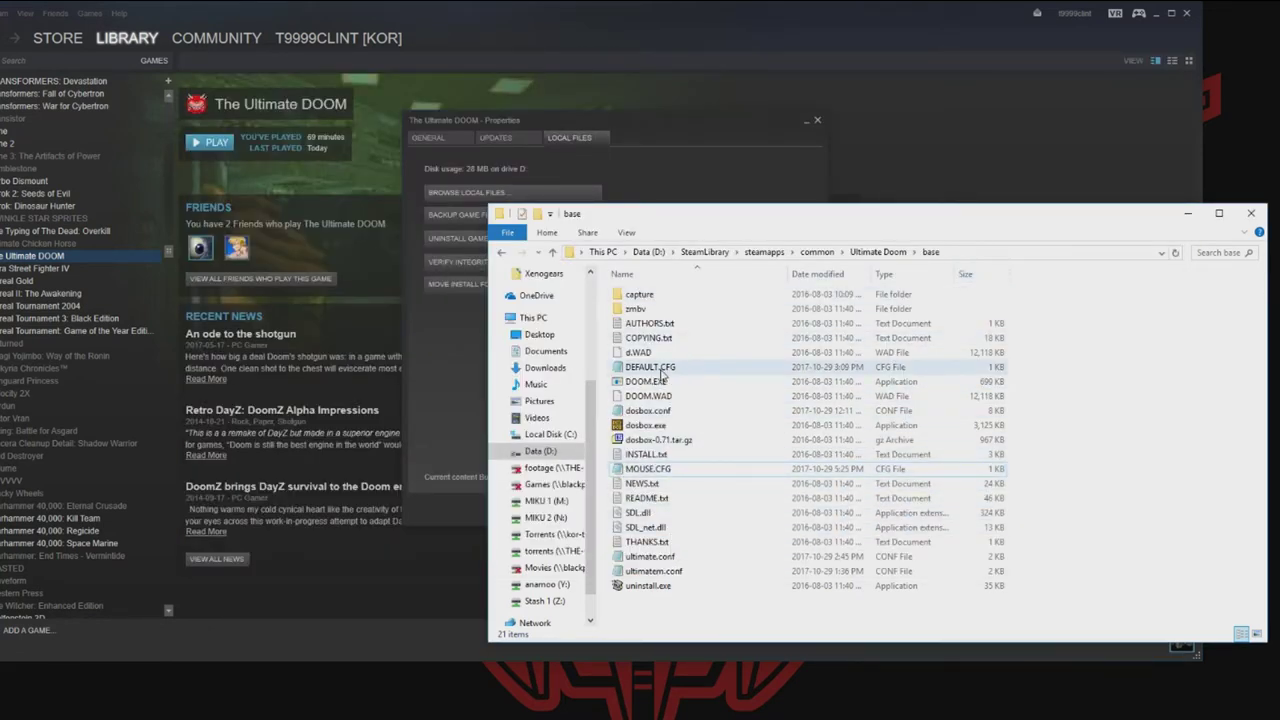
{"action": "left_click", "coordinate": [661, 372]}
{"action": "double_click", "coordinate": [661, 372]}
{"action": "scroll", "coordinate": [495, 359], "scroll_direction": "down", "scroll_amount": 2}
{"action": "scroll", "coordinate": [495, 359], "scroll_direction": "up", "scroll_amount": 2}
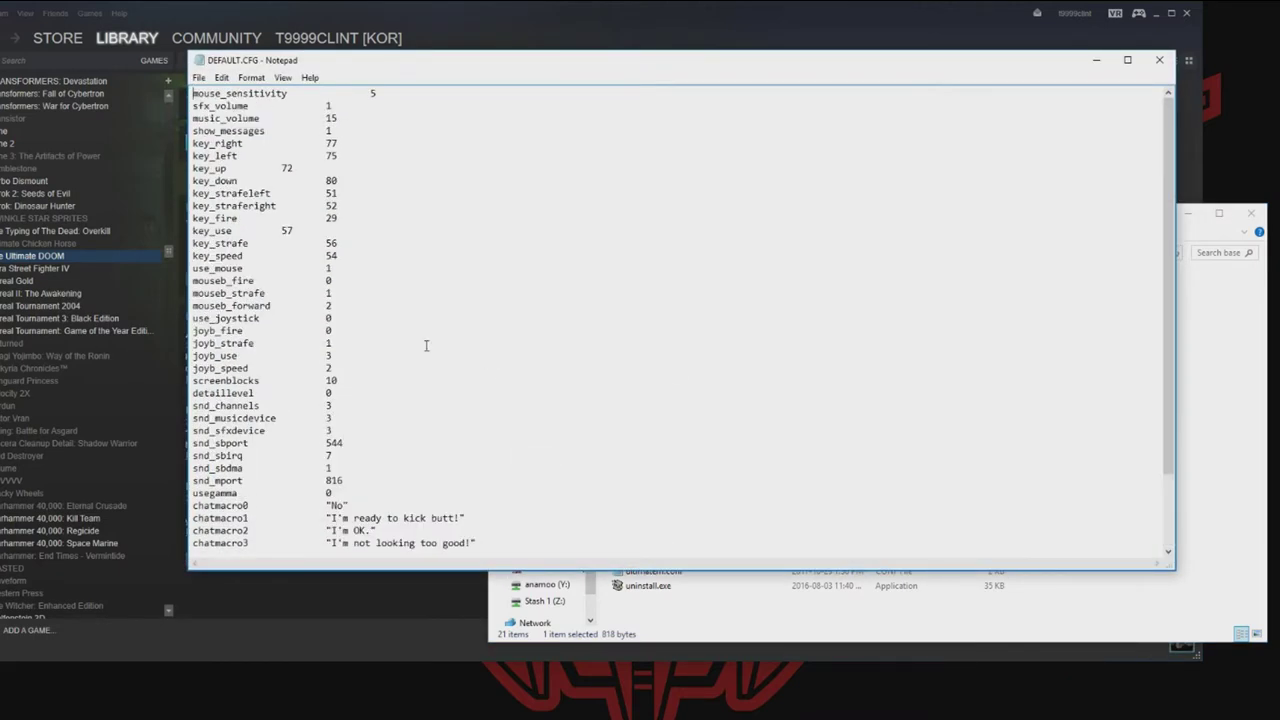
- Set snd_musicdevice to 8 in DEFAULT.CFG, then save and close the file
{"action": "double_click", "coordinate": [330, 418]}
{"action": "type", "text": "8"}
{"action": "left_click", "coordinate": [199, 77]}
{"action": "left_click", "coordinate": [228, 124]}
{"action": "left_click", "coordinate": [1159, 60]}
{"action": "left_click", "coordinate": [1100, 462]}
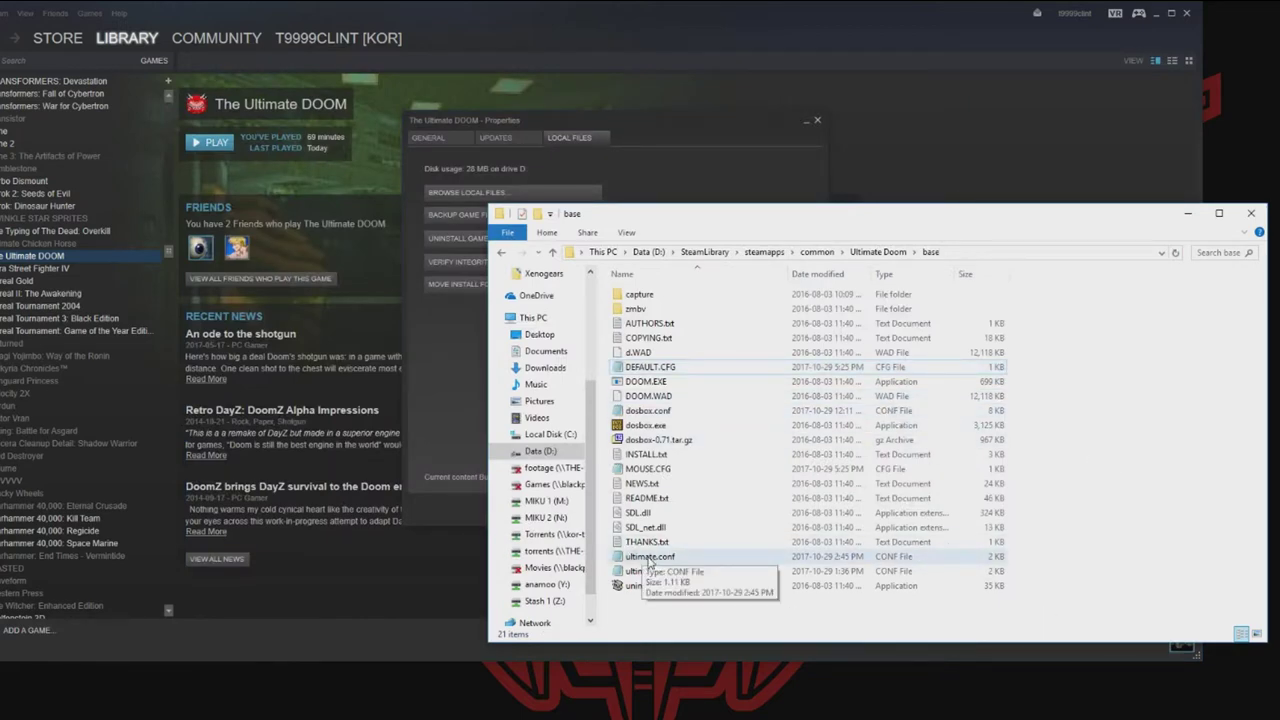
- Open ultimate.conf and set the config value in its [midi] section to 1
{"action": "double_click", "coordinate": [662, 557]}
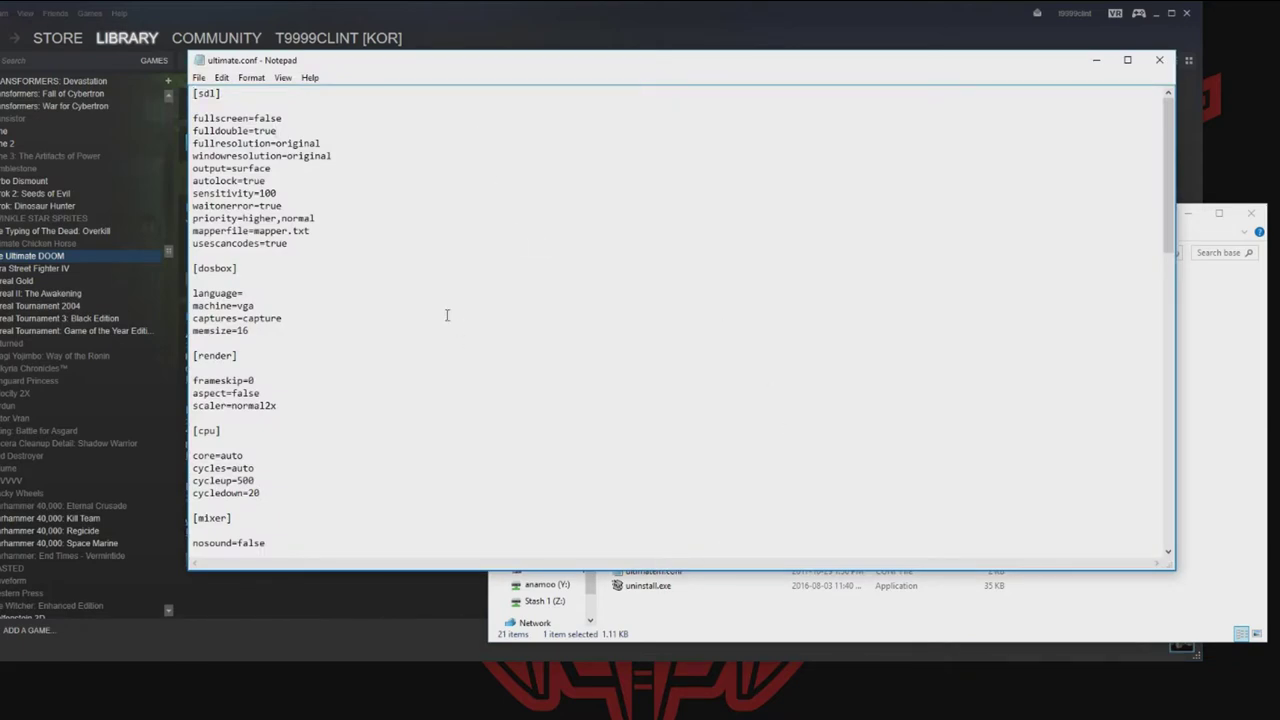
{"action": "scroll", "coordinate": [450, 317], "scroll_direction": "down", "scroll_amount": 6}
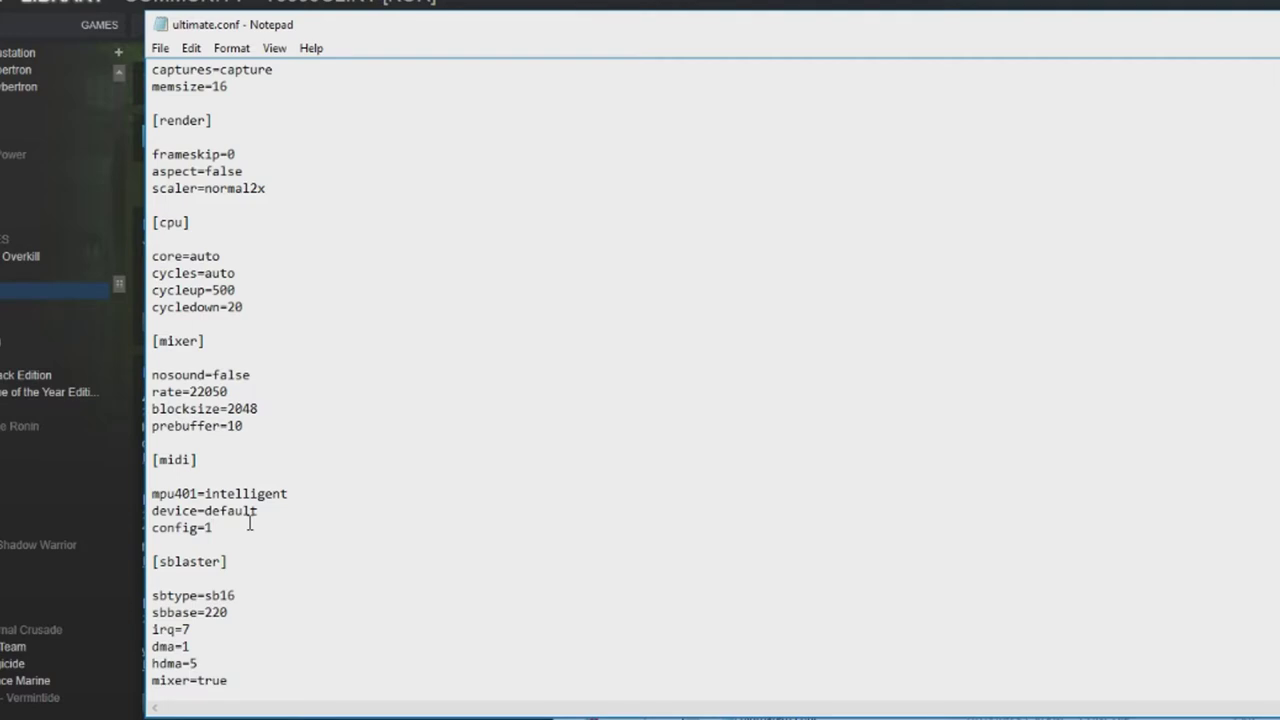
{"action": "double_click", "coordinate": [209, 528]}
{"action": "key", "text": "BackSpace"}
{"action": "type", "text": "1"}
- Save ultimate.conf and return to the beginning of the file
{"action": "left_click", "coordinate": [160, 48]}
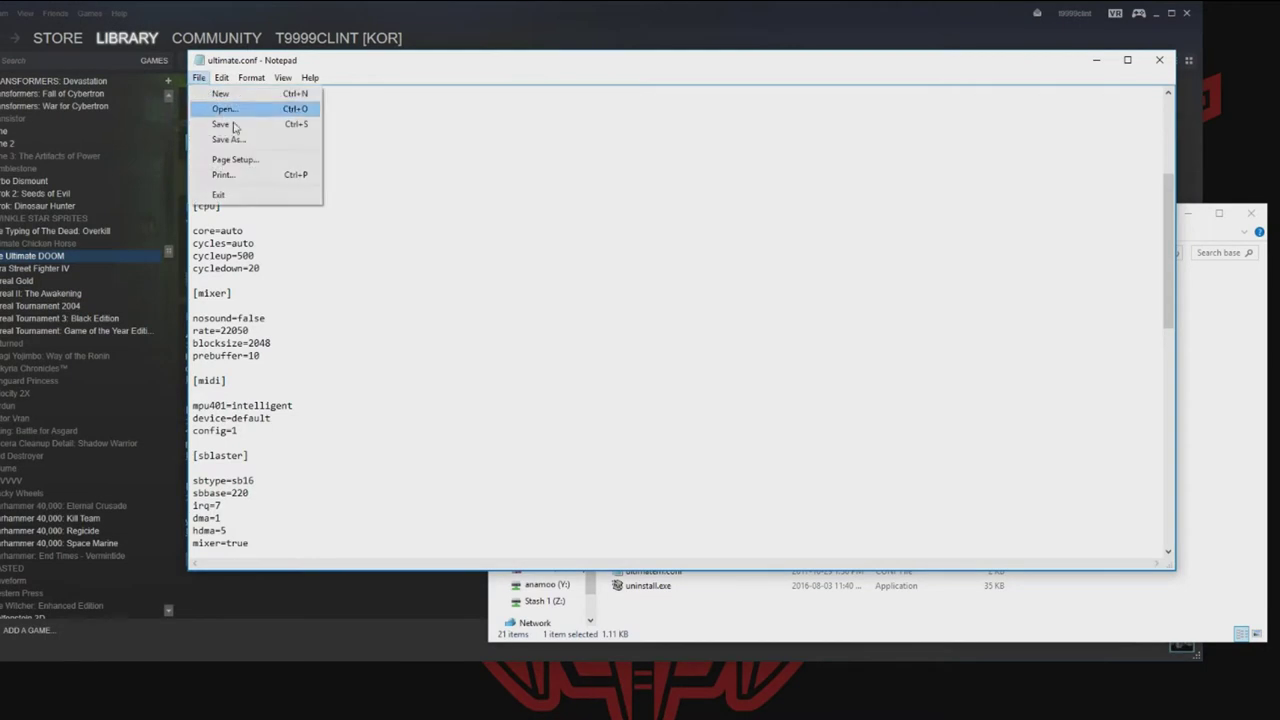
{"action": "left_click", "coordinate": [241, 128]}
{"action": "left_click", "coordinate": [340, 390]}
{"action": "scroll", "coordinate": [372, 386], "scroll_direction": "up", "scroll_amount": 6}
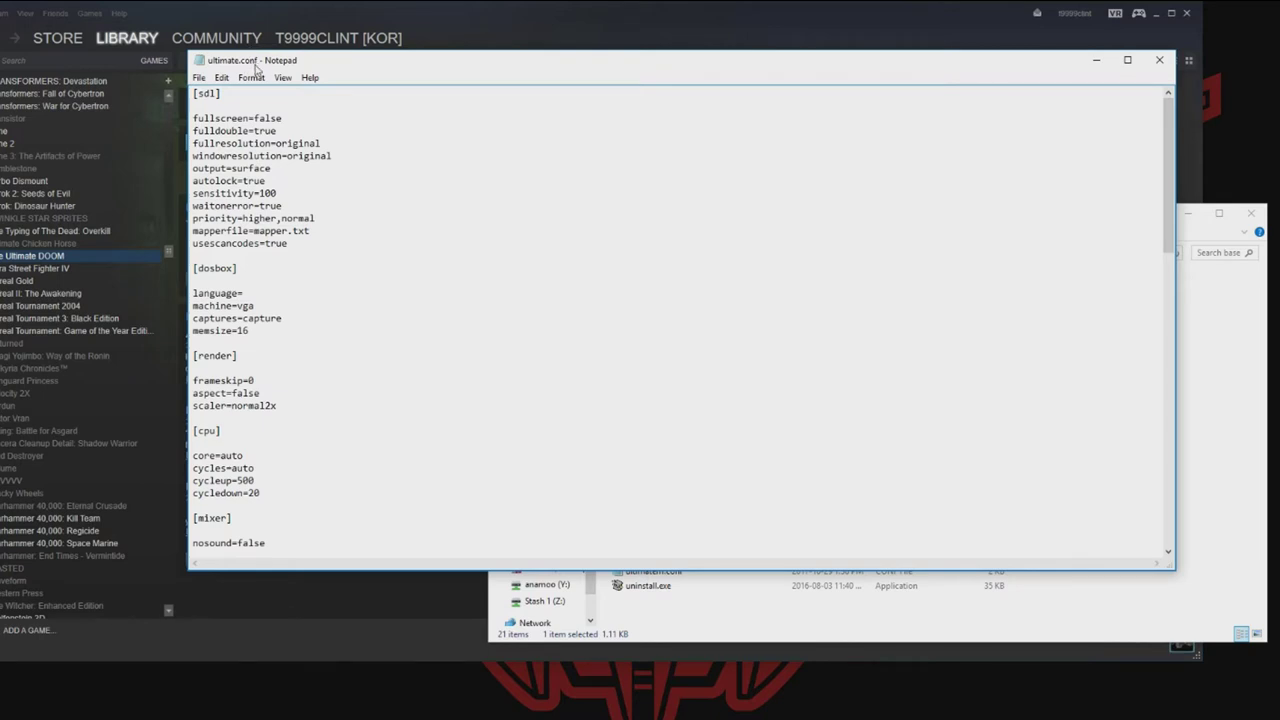
- Clear the config value in the [midi] section of ultimate.conf, check the [autoexec] lines, and save the file
{"action": "scroll", "coordinate": [334, 252], "scroll_direction": "down", "scroll_amount": 5}
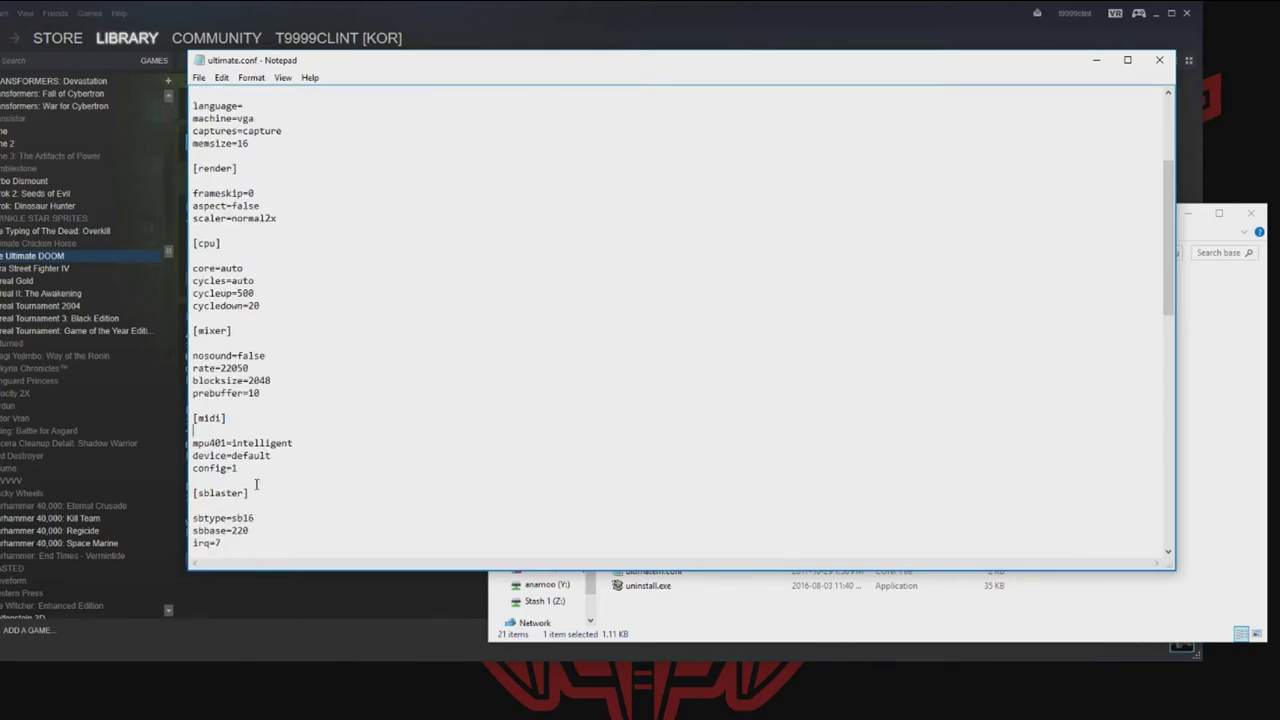
{"action": "left_click_drag", "start_coordinate": [256, 468], "coordinate": [232, 468]}
{"action": "key", "text": "BackSpace"}
{"action": "scroll", "coordinate": [306, 490], "scroll_direction": "down", "scroll_amount": 18}
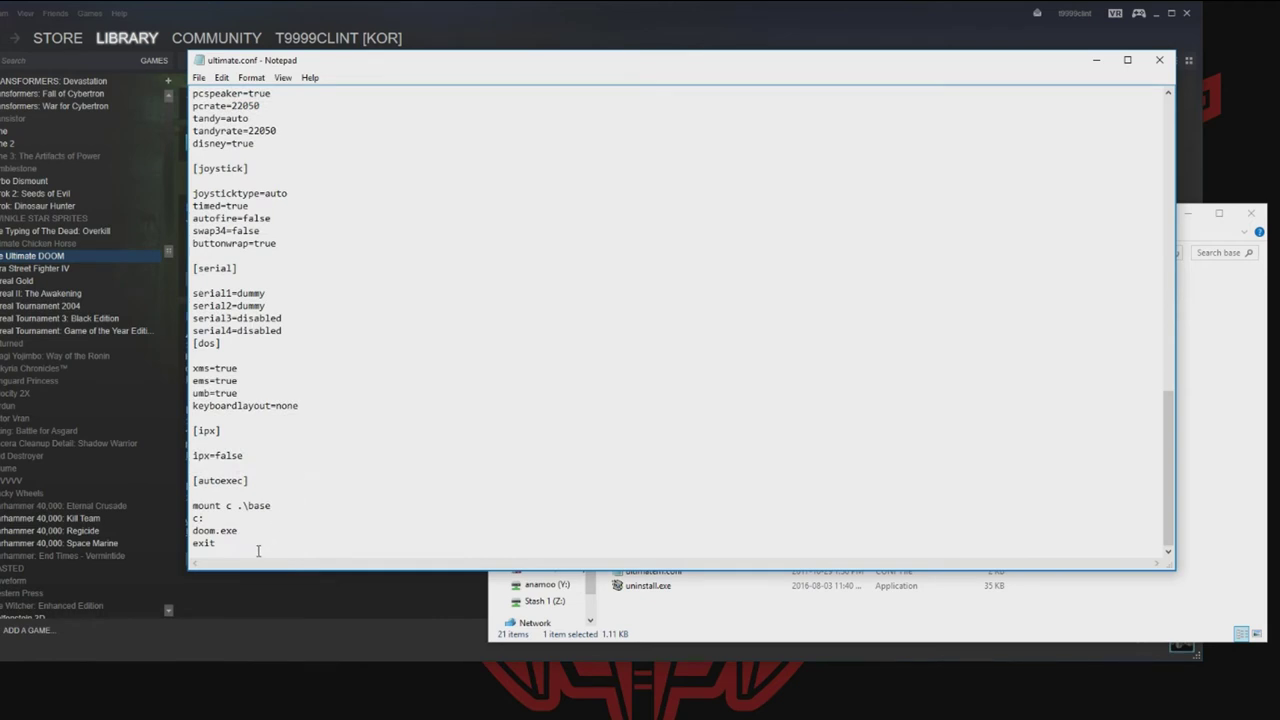
{"action": "double_click", "coordinate": [236, 530]}
{"action": "left_click", "coordinate": [239, 530]}
{"action": "left_click", "coordinate": [199, 77]}
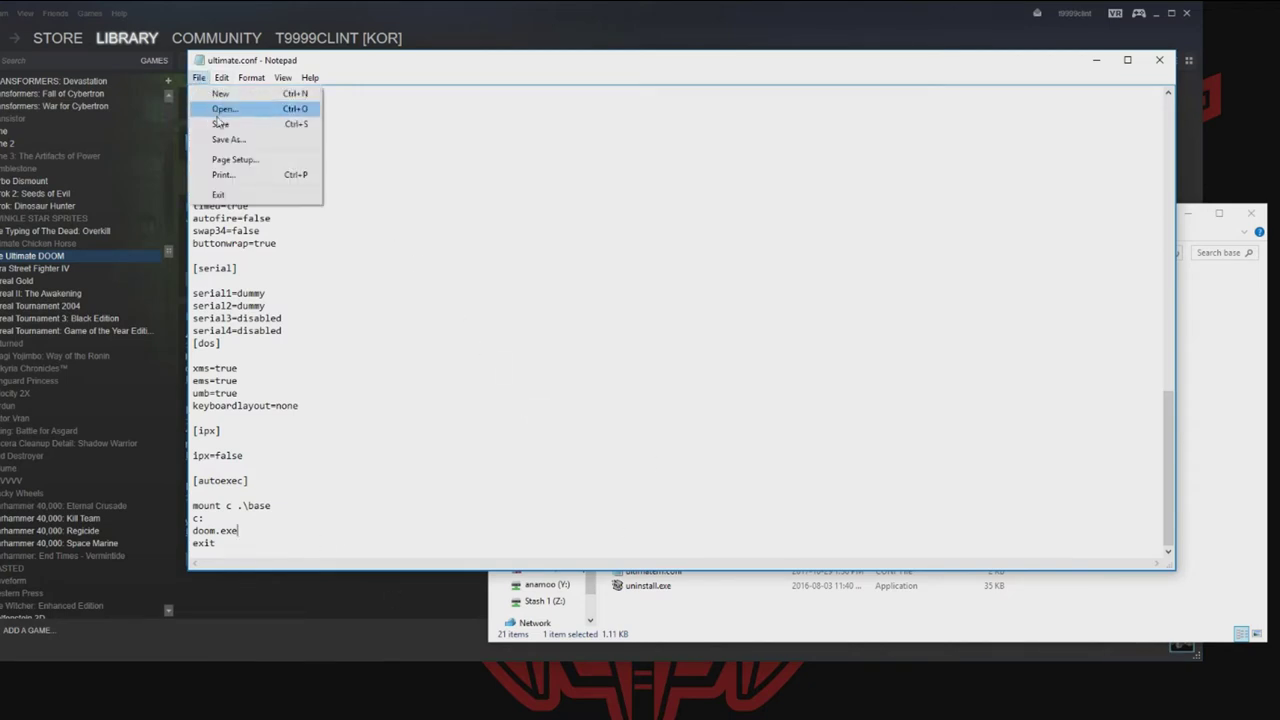
{"action": "left_click", "coordinate": [221, 125]}
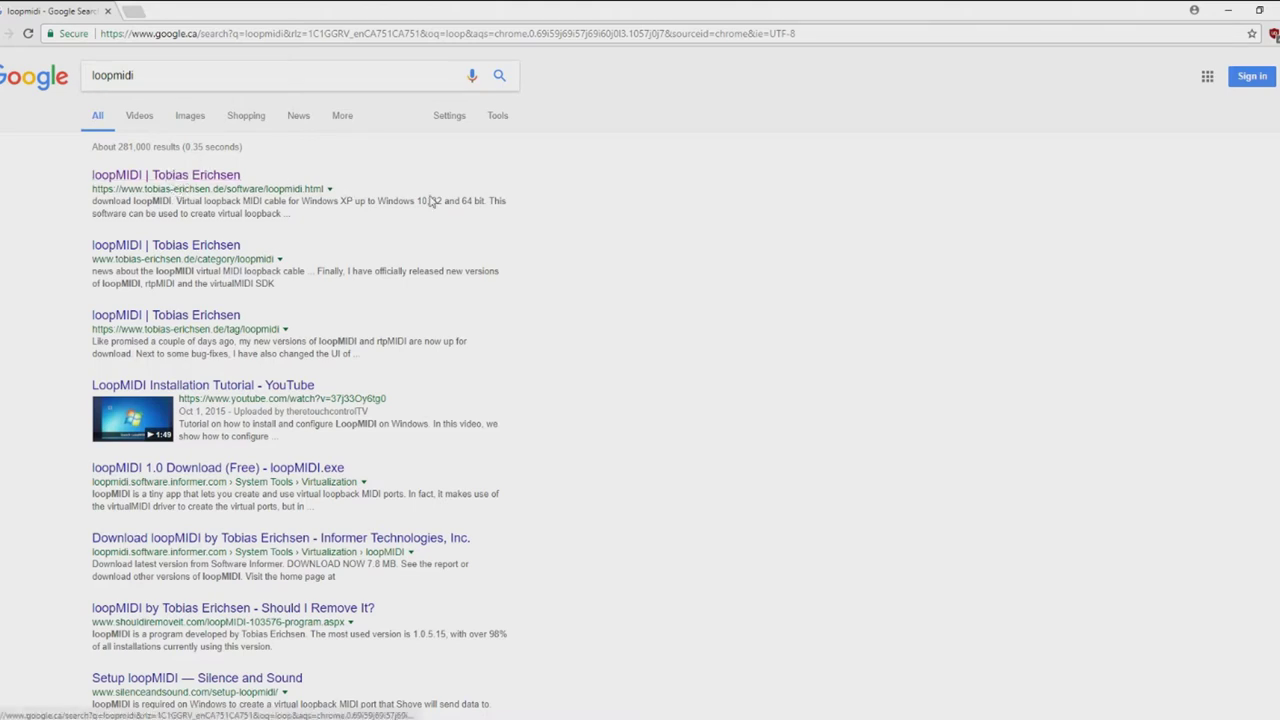
- Download loopMIDI from its developer's page and run loopMIDISetup.exe from the downloaded archive
{"action": "left_click", "coordinate": [201, 178]}
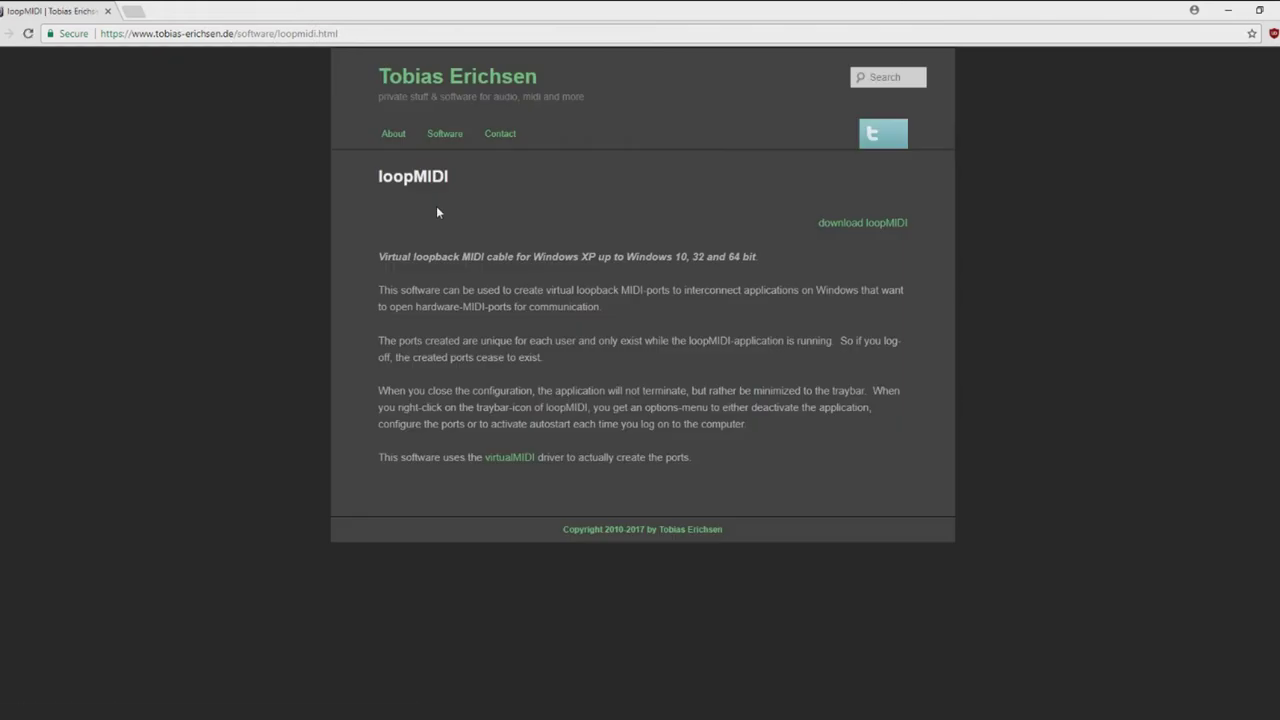
{"action": "left_click", "coordinate": [869, 232]}
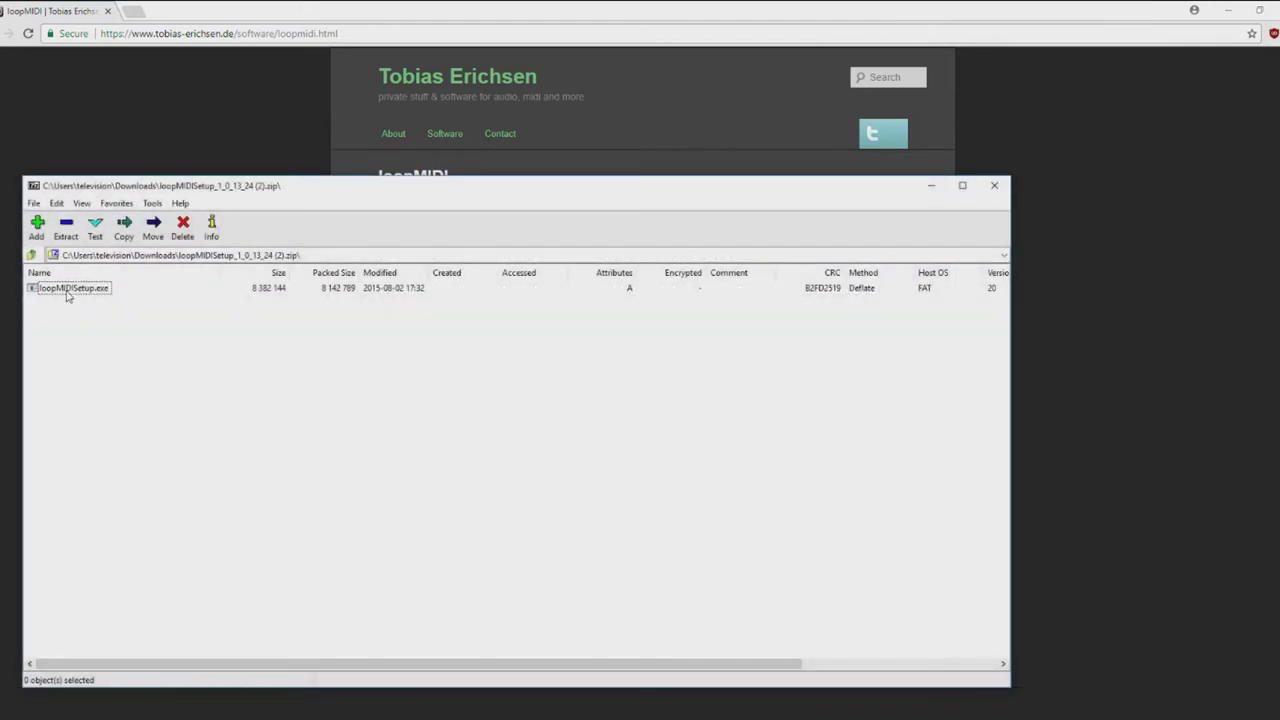
{"action": "double_click", "coordinate": [67, 289]}
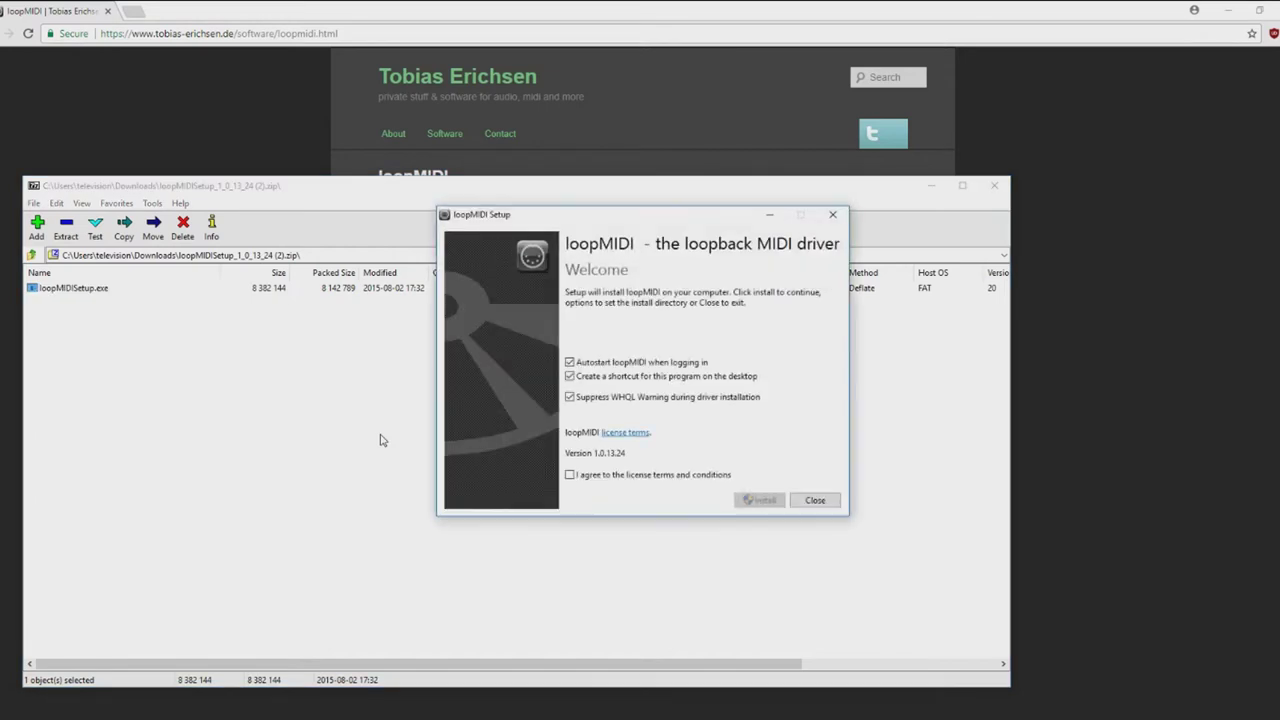
- Agree to the license terms, install loopMIDI with administrator approval, and launch it
{"action": "left_click", "coordinate": [640, 476]}
{"action": "left_click", "coordinate": [757, 500]}
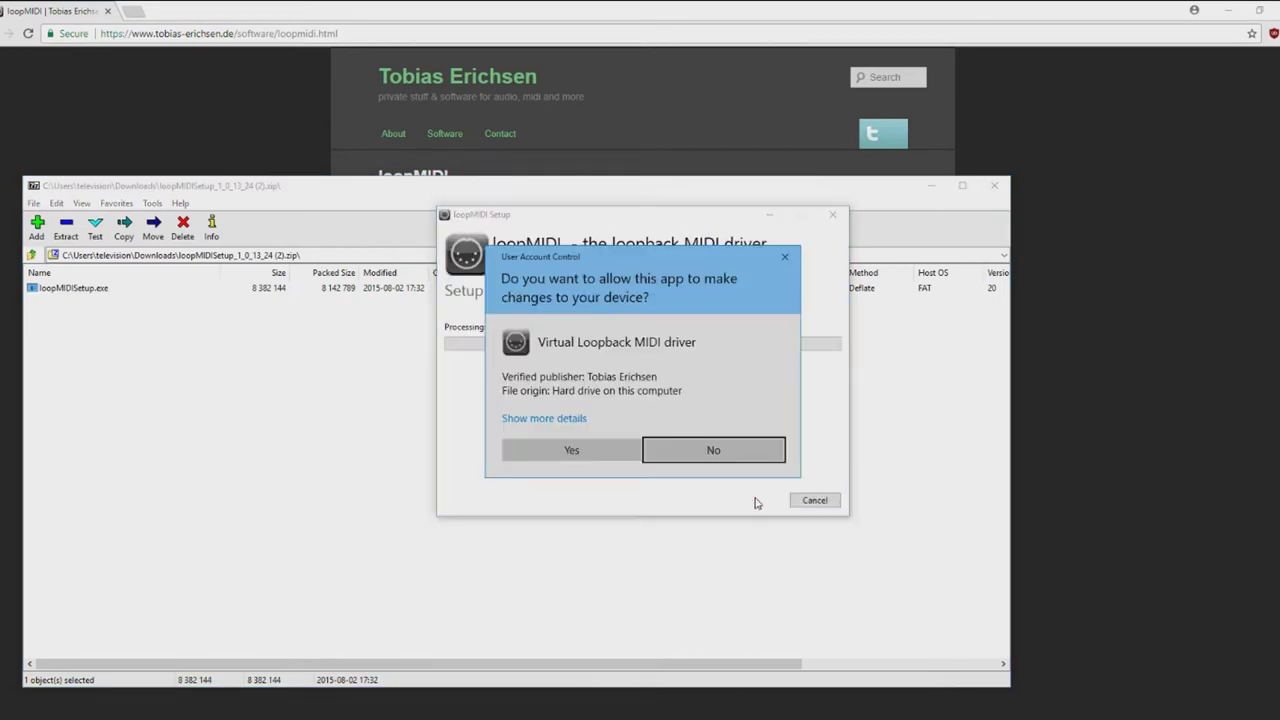
{"action": "left_click", "coordinate": [590, 450]}
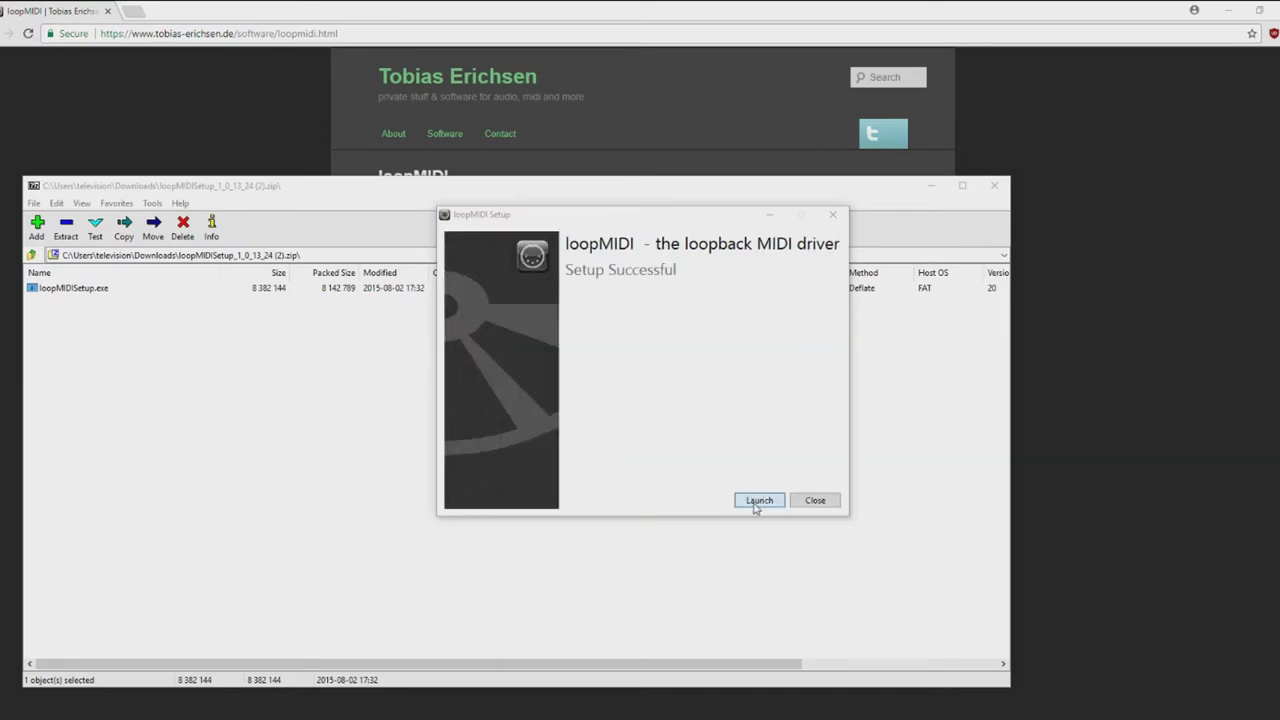
{"action": "left_click", "coordinate": [756, 501]}
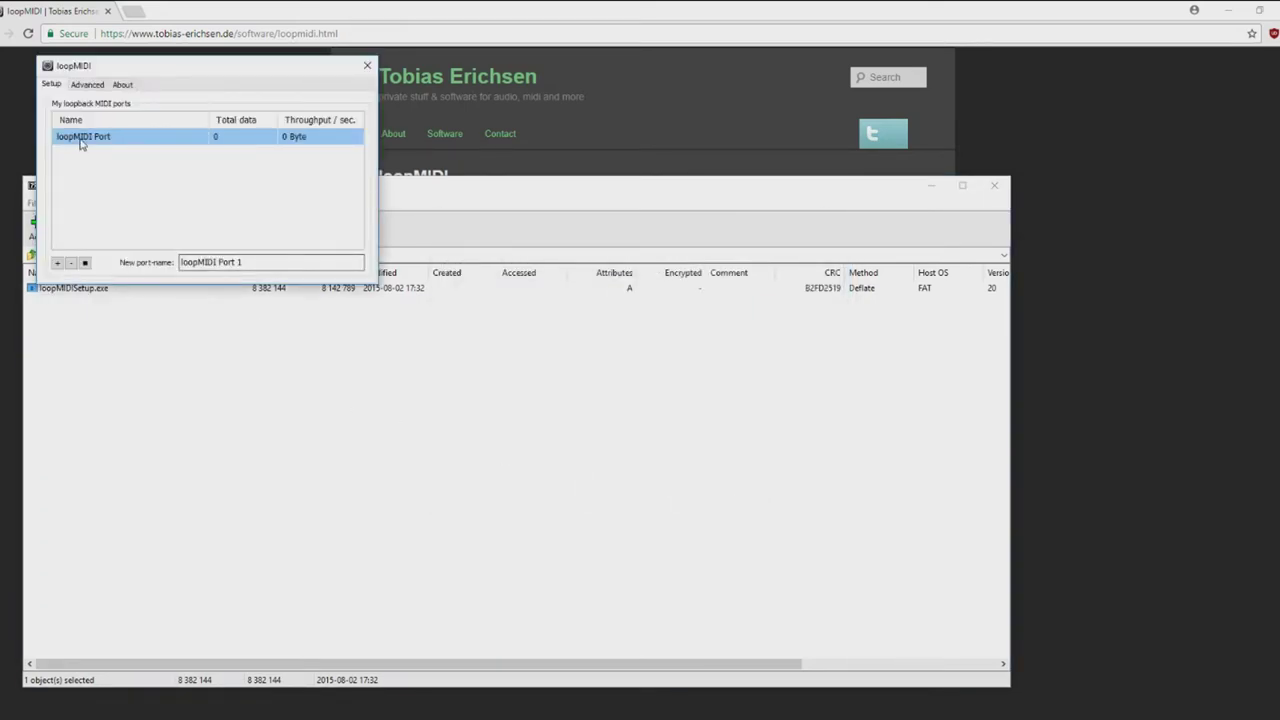
- Replace the existing loopback port with a new one named loopMIDI Port, and close the loopMIDI and archive windows
{"action": "left_click", "coordinate": [73, 263]}
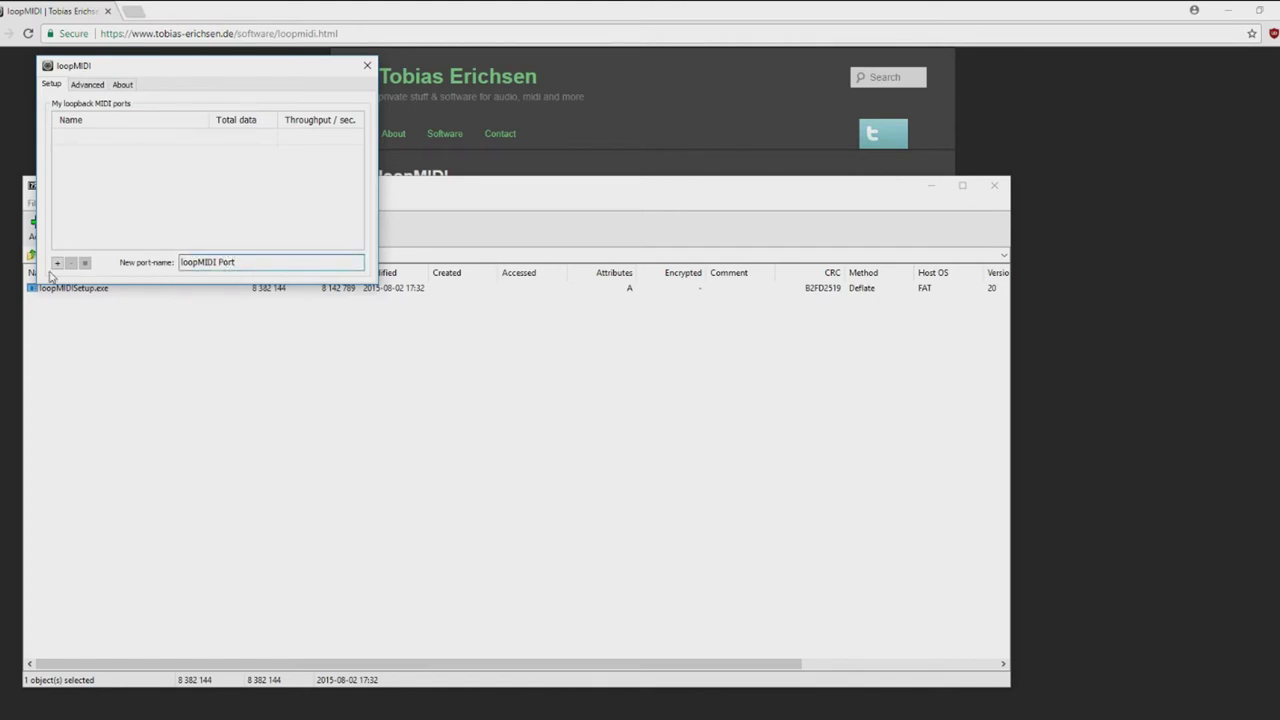
{"action": "left_click_drag", "start_coordinate": [265, 265], "coordinate": [175, 266]}
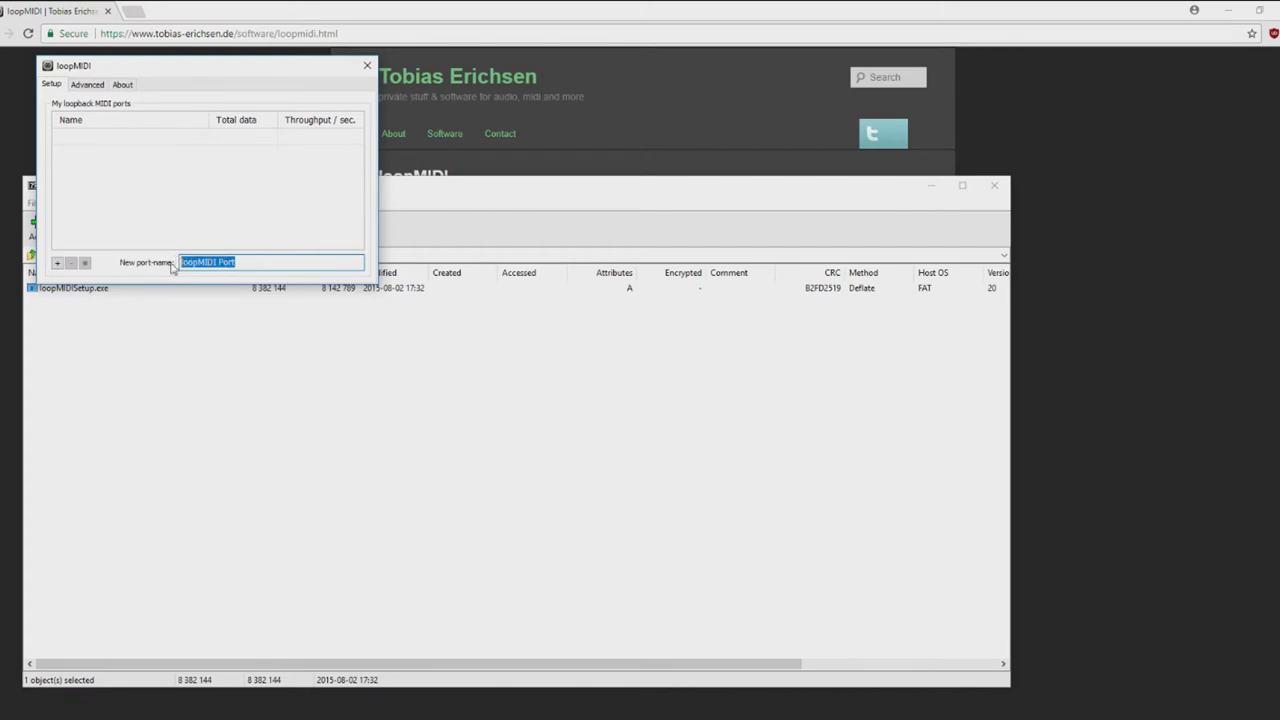
{"action": "left_click", "coordinate": [58, 263]}
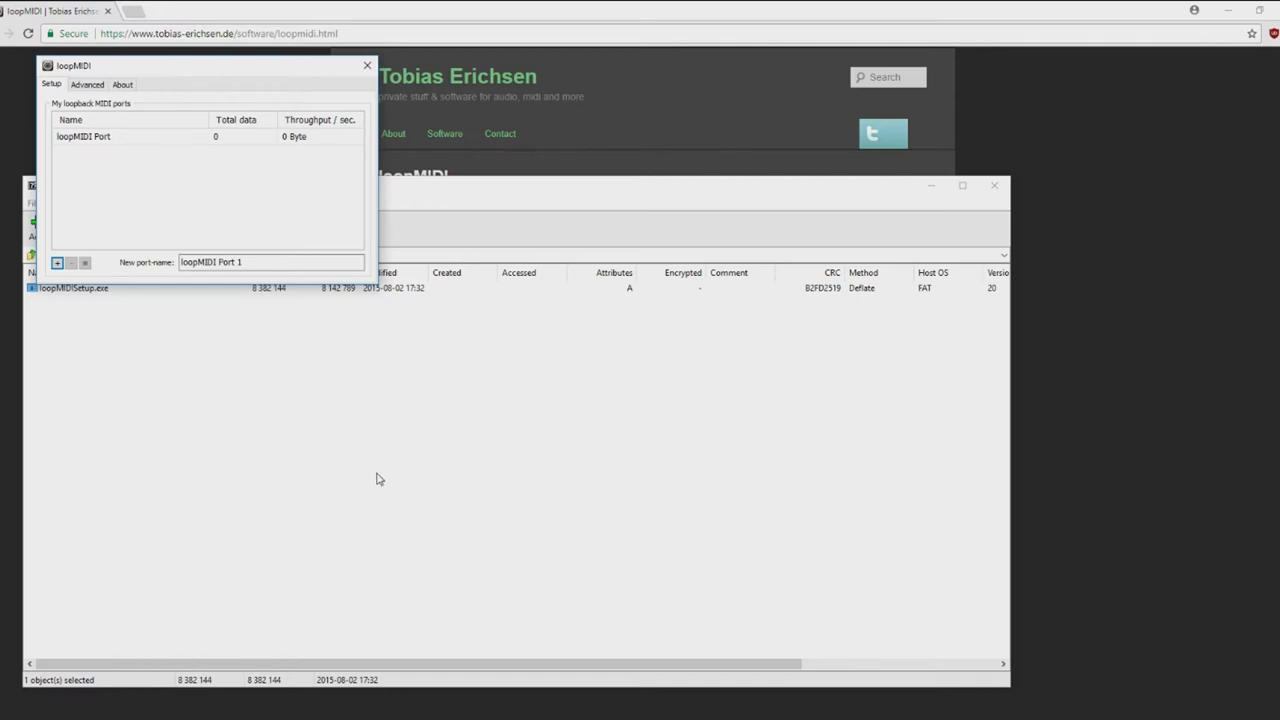
{"action": "left_click", "coordinate": [100, 138]}
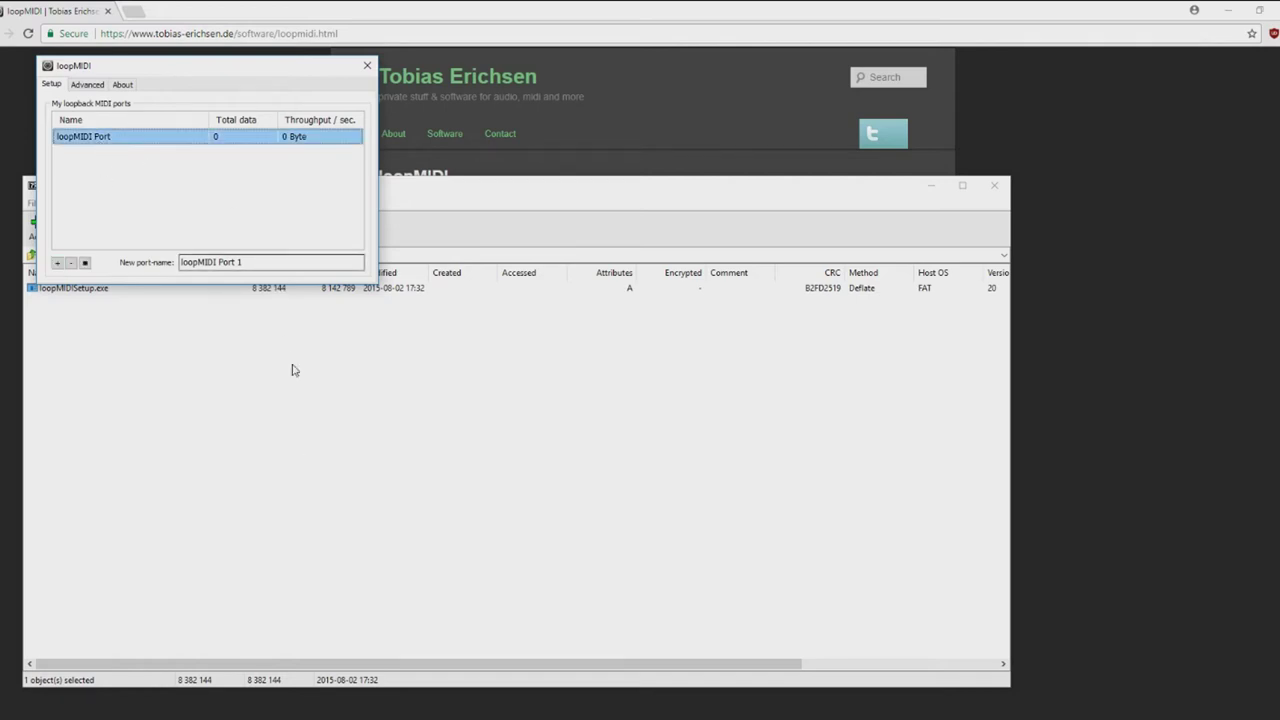
{"action": "left_click", "coordinate": [368, 68]}
{"action": "left_click", "coordinate": [997, 186]}
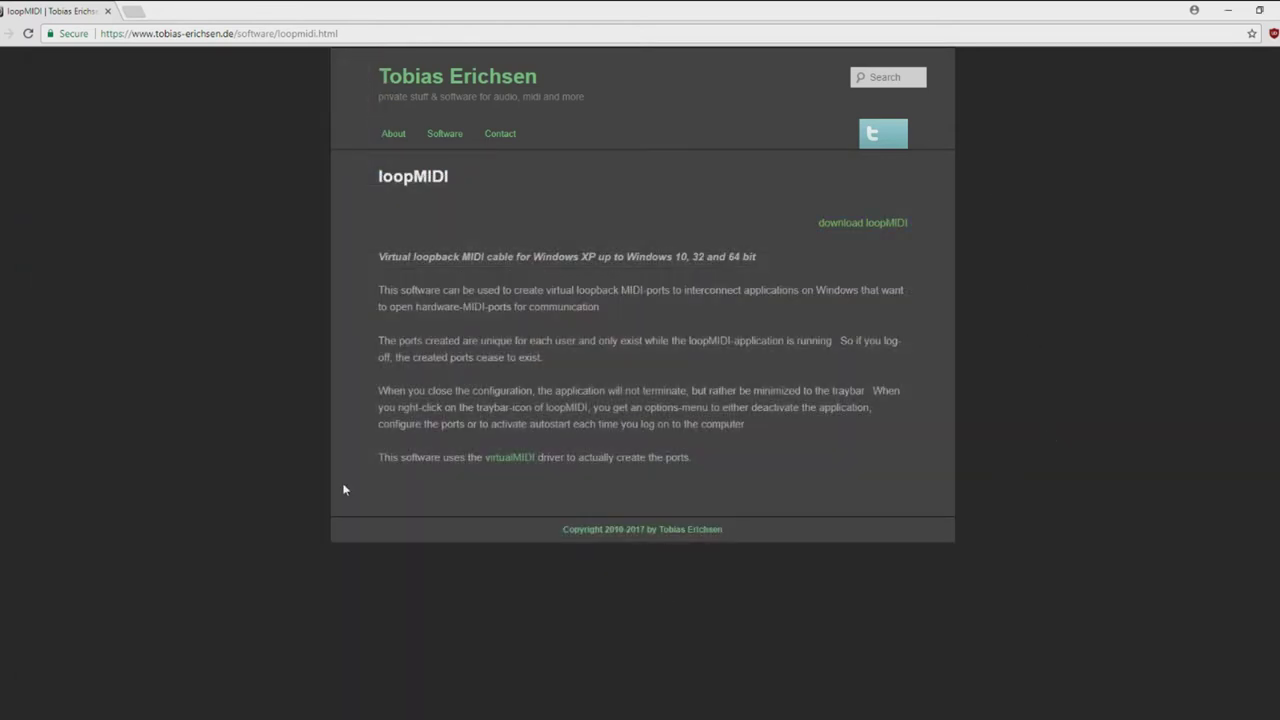
- Search the web for "falcosoft midi player" and open Falcosoft's Free Windows software page
{"action": "left_click", "coordinate": [390, 38]}
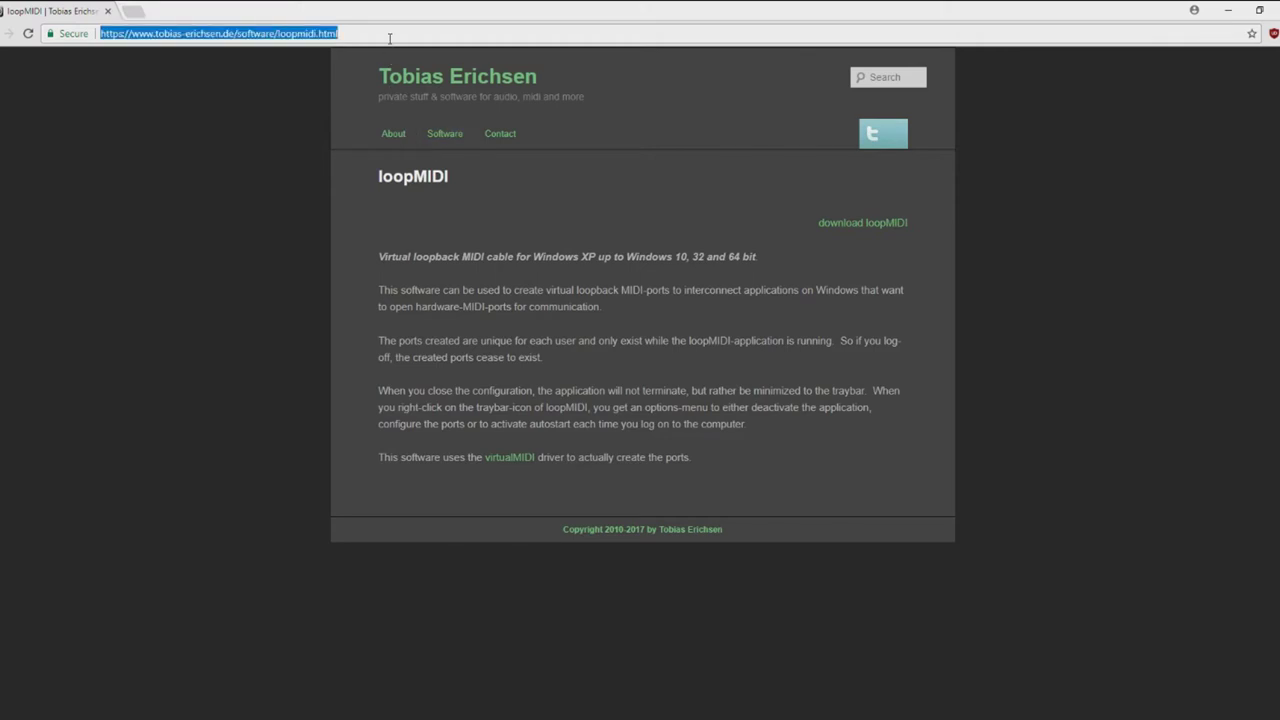
{"action": "type", "text": "falcosoft"}
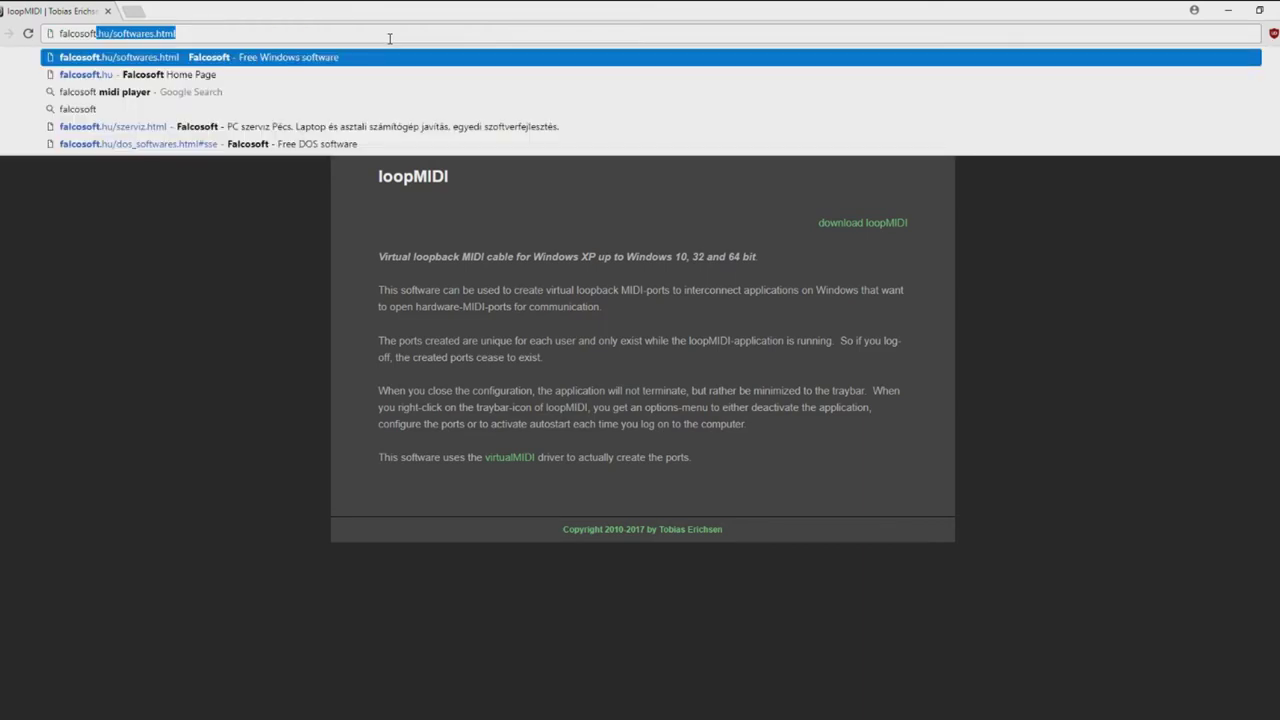
{"action": "key", "text": "Down"}
{"action": "key", "text": "Down"}
{"action": "key", "text": "Return"}
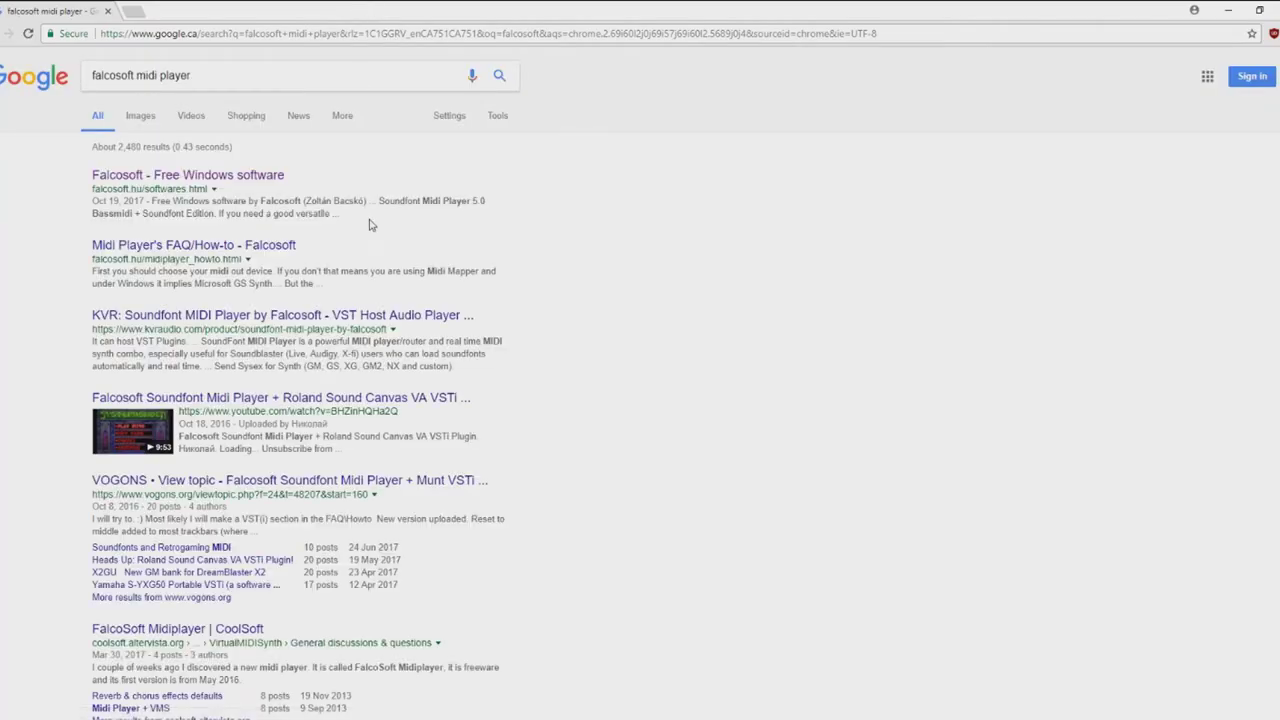
{"action": "left_click", "coordinate": [227, 178]}
- Download Soundfont Midi Player 5.0 Bassmidi + Soundfont Edition from the Falcosoft page
{"action": "scroll", "coordinate": [197, 365], "scroll_direction": "down", "scroll_amount": 15}
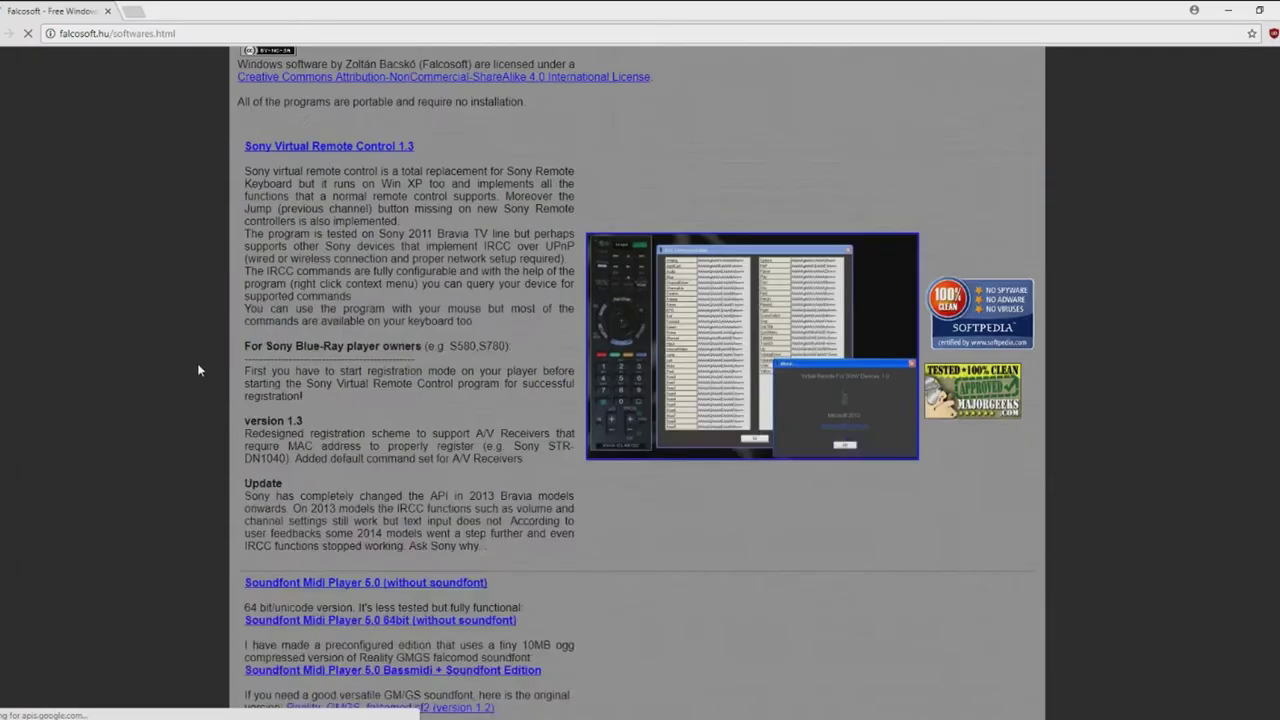
{"action": "scroll", "coordinate": [197, 360], "scroll_direction": "up", "scroll_amount": 2}
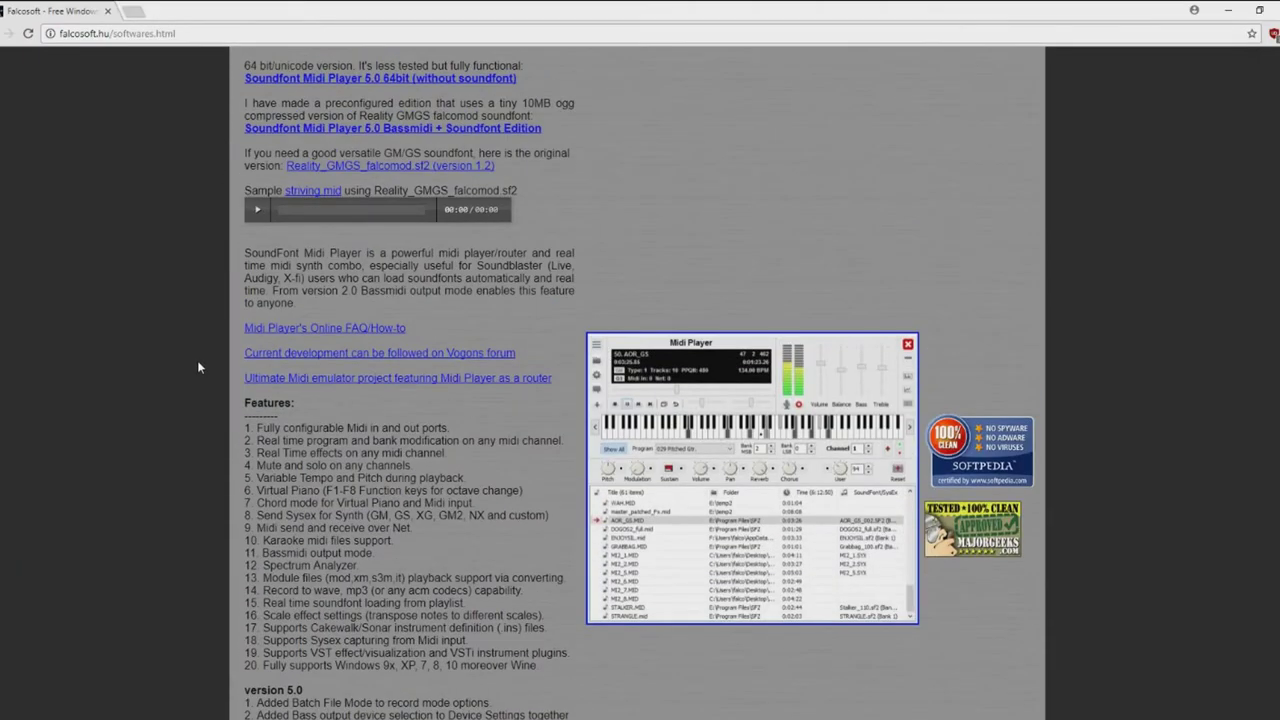
{"action": "scroll", "coordinate": [197, 360], "scroll_direction": "up", "scroll_amount": 1}
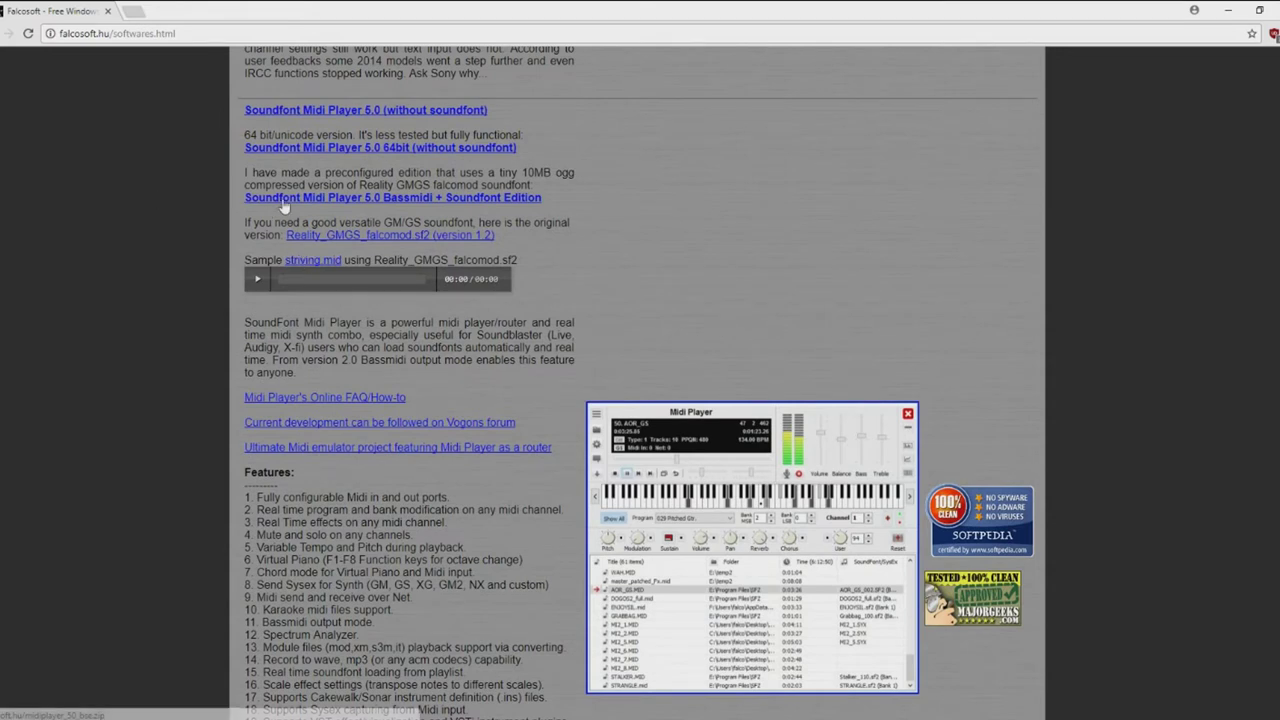
{"action": "left_click_drag", "start_coordinate": [547, 200], "coordinate": [258, 197]}
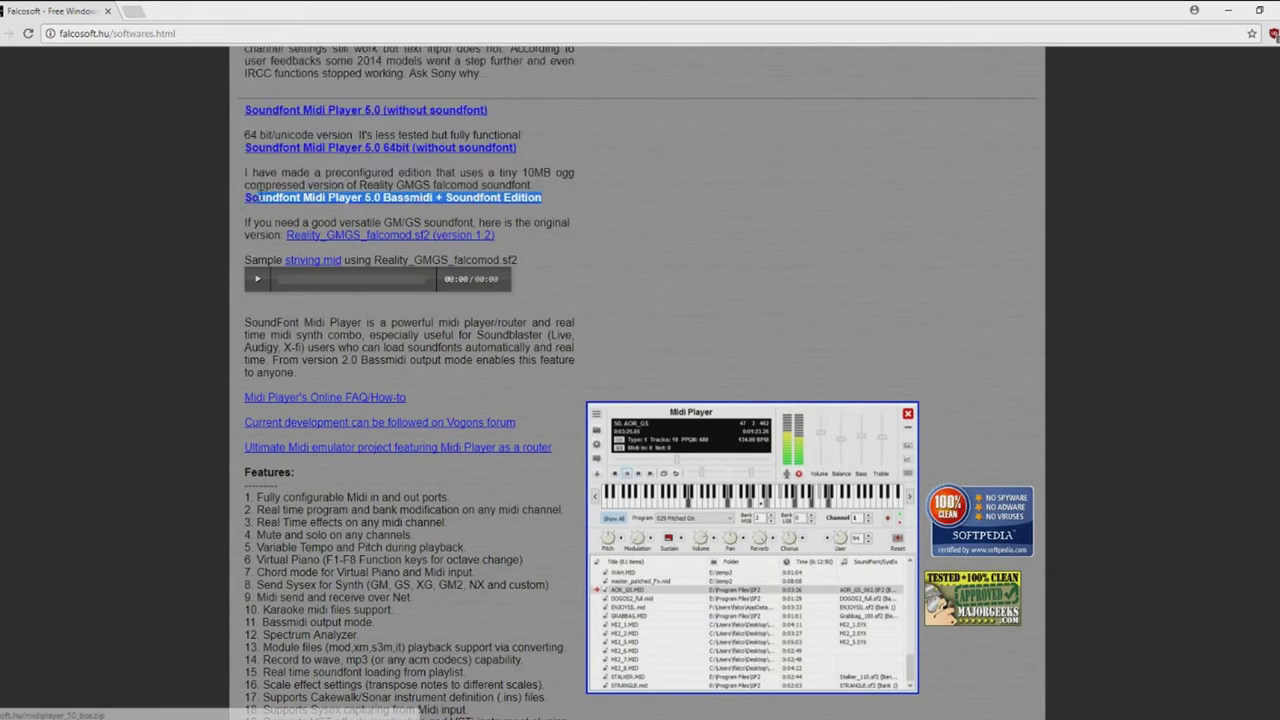
{"action": "left_click", "coordinate": [328, 199]}
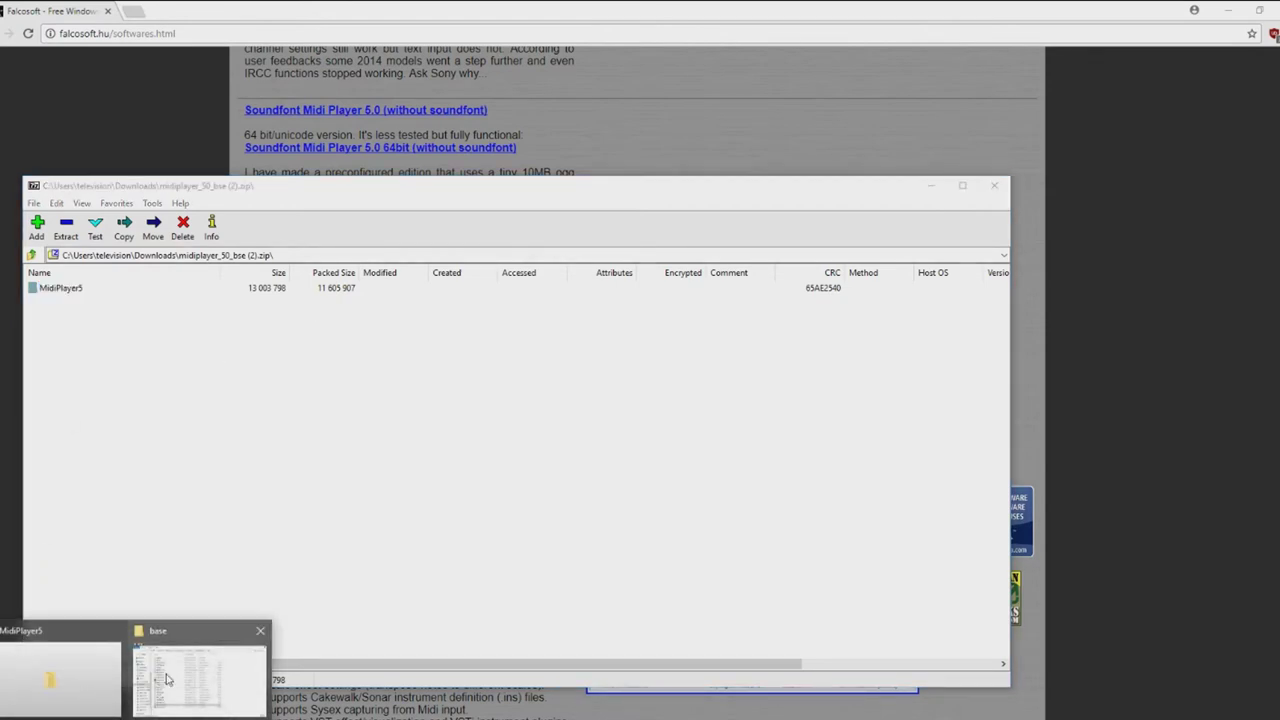
- Launch MidiPlayer.exe from the extracted MidiPlayer5 folder and briefly play DOGOS2.mid as a sound test, stopping it again
{"action": "left_click", "coordinate": [60, 675]}
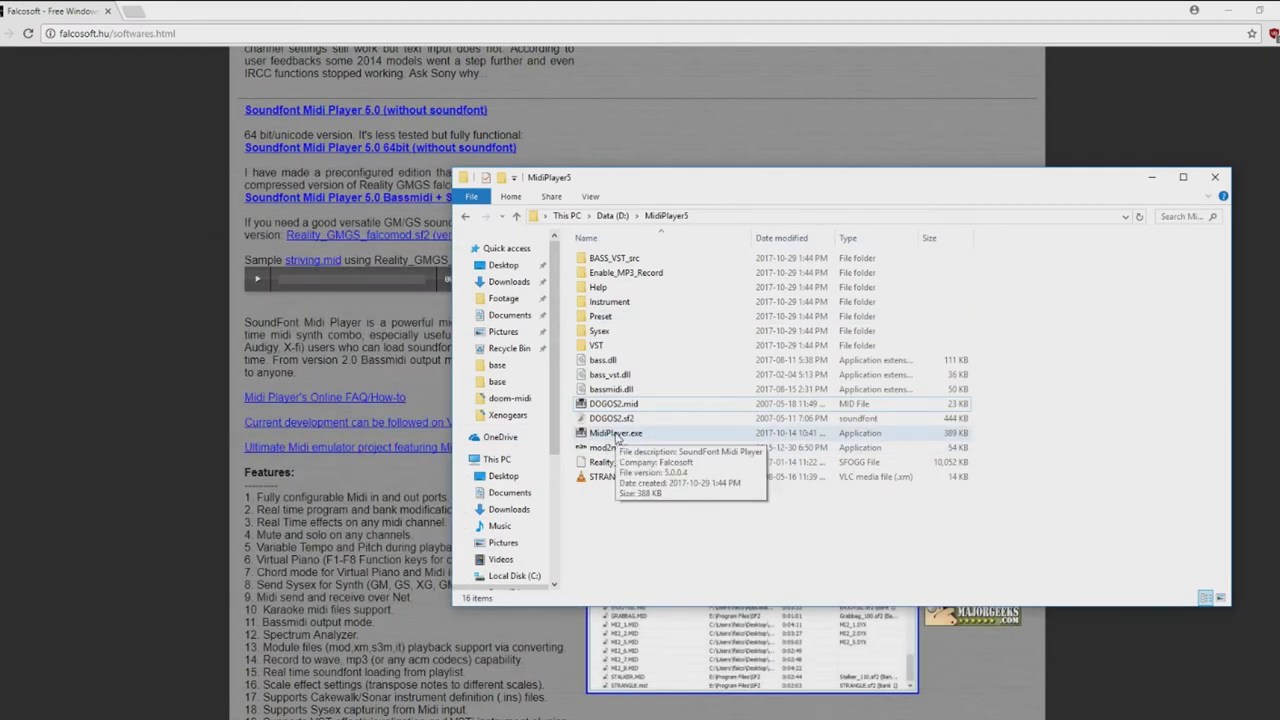
{"action": "double_click", "coordinate": [616, 433]}
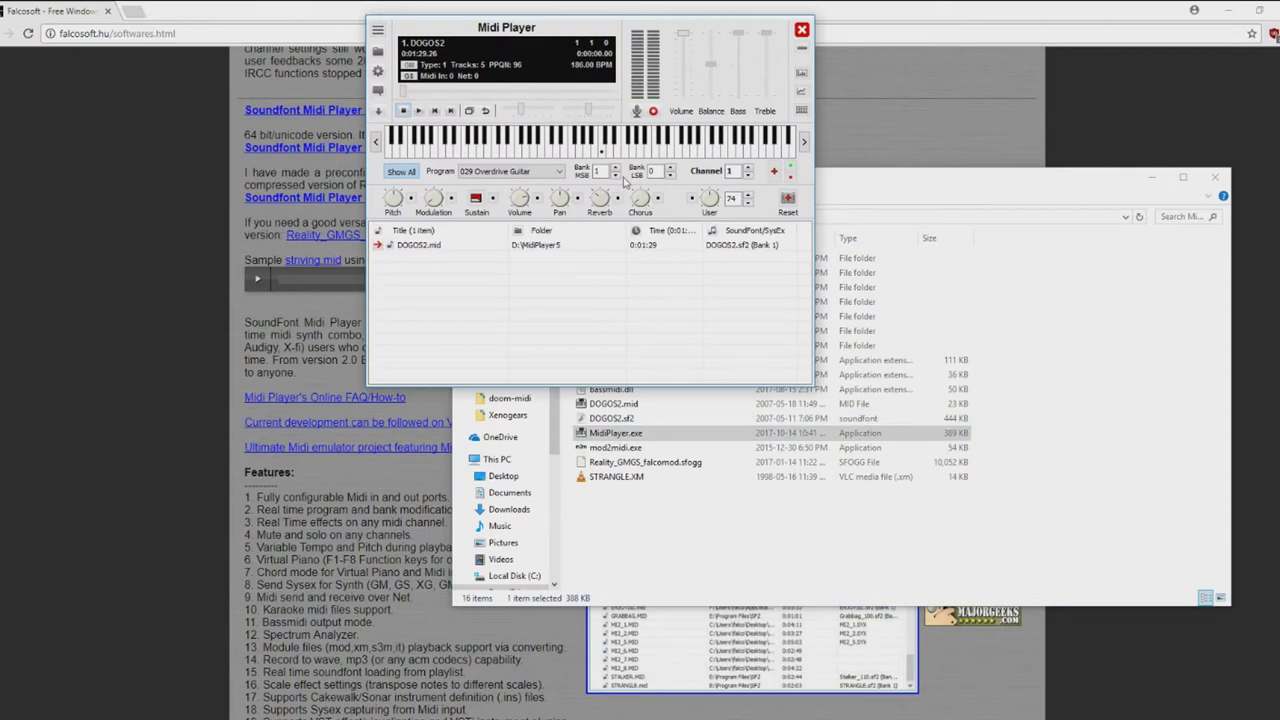
{"action": "left_click_drag", "start_coordinate": [568, 40], "coordinate": [243, 141]}
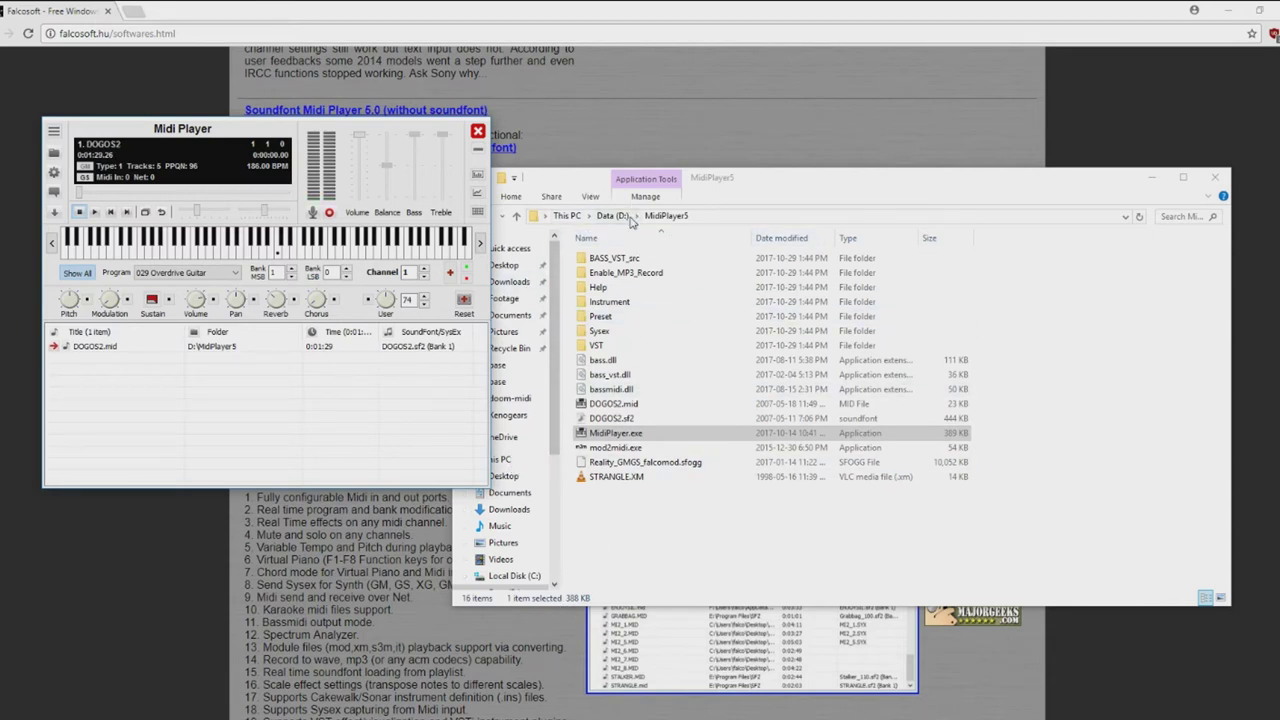
{"action": "double_click", "coordinate": [95, 347]}
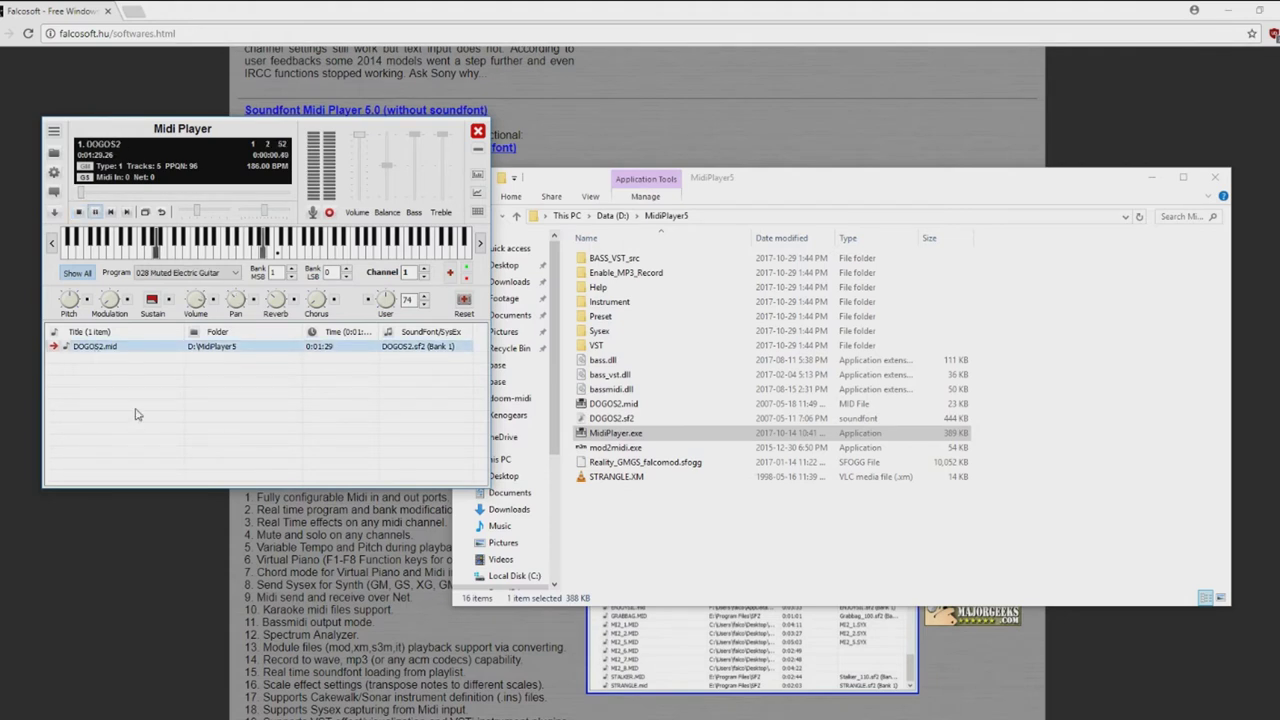
{"action": "left_click", "coordinate": [79, 212]}
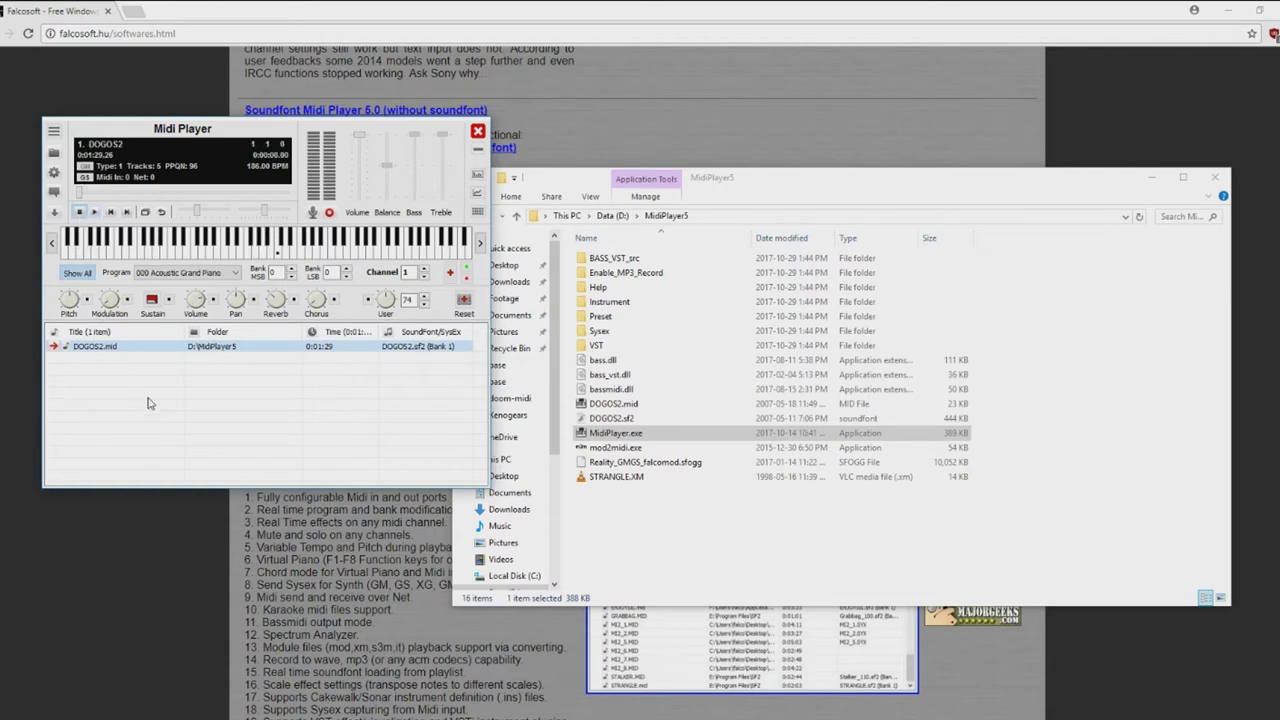
- Enable Use Bass (Soundfonts/VSTi) in the player's device settings and check the default soundfont against Reality_GMGS_falcomod.sfogg in the MidiPlayer5 folder
{"action": "left_click", "coordinate": [54, 172]}
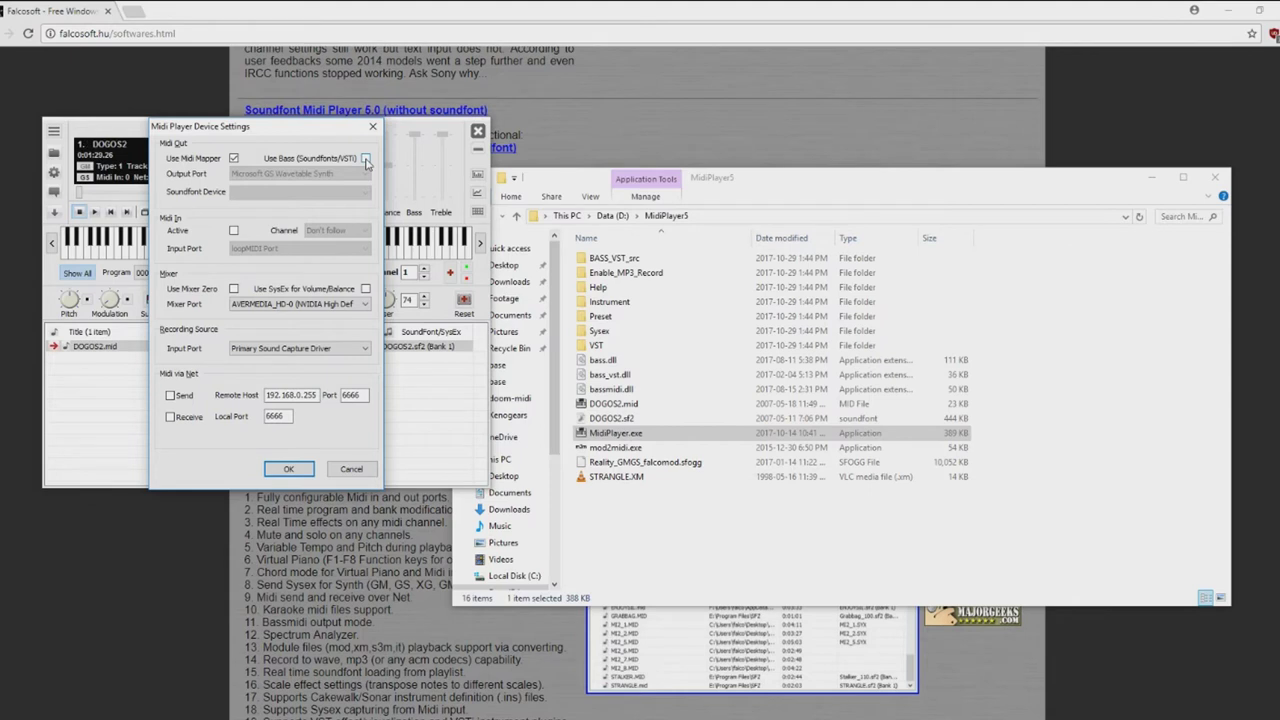
{"action": "left_click", "coordinate": [366, 160]}
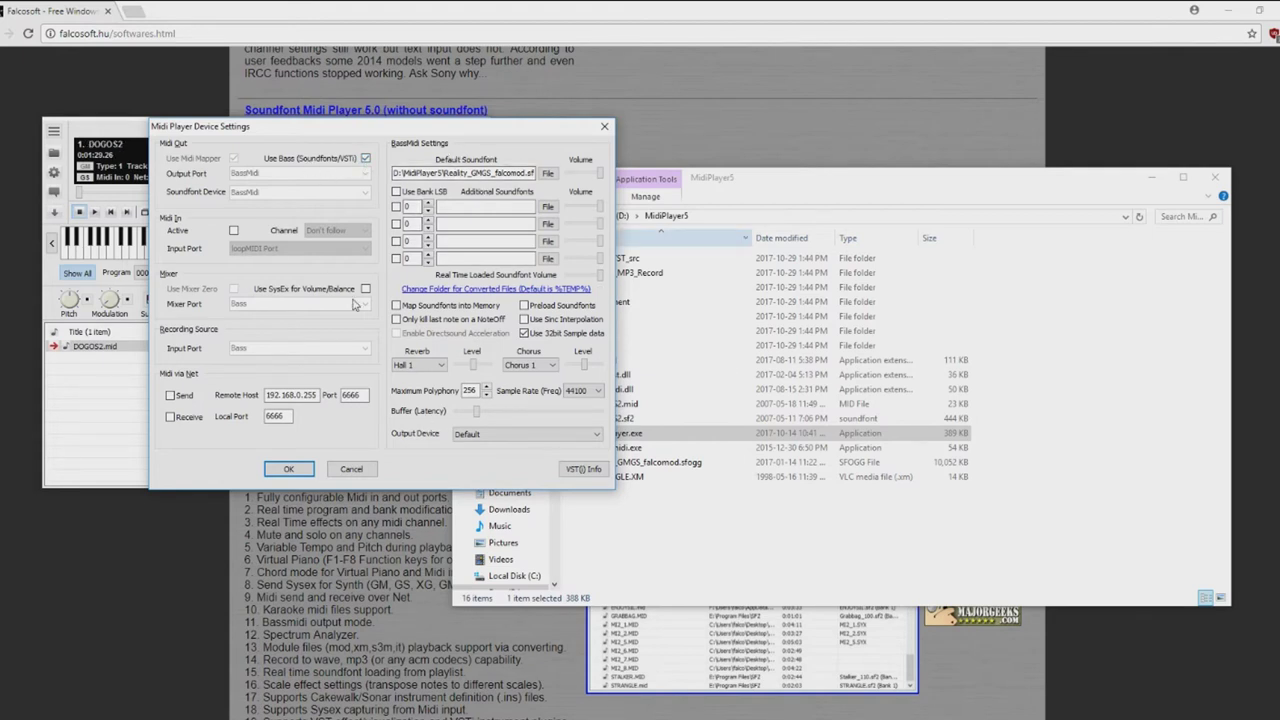
{"action": "left_click", "coordinate": [395, 173]}
{"action": "left_click_drag", "start_coordinate": [424, 173], "coordinate": [582, 178]}
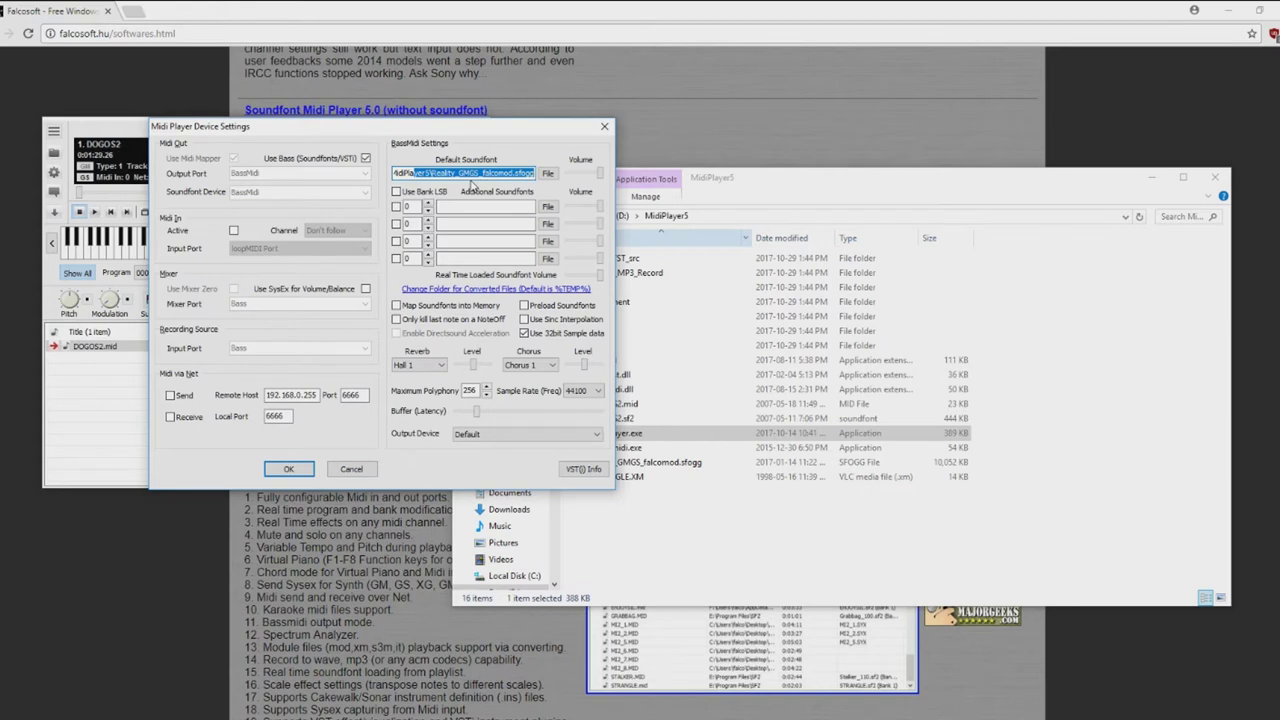
{"action": "left_click", "coordinate": [690, 495]}
{"action": "left_click", "coordinate": [672, 466]}
{"action": "left_click", "coordinate": [743, 544]}
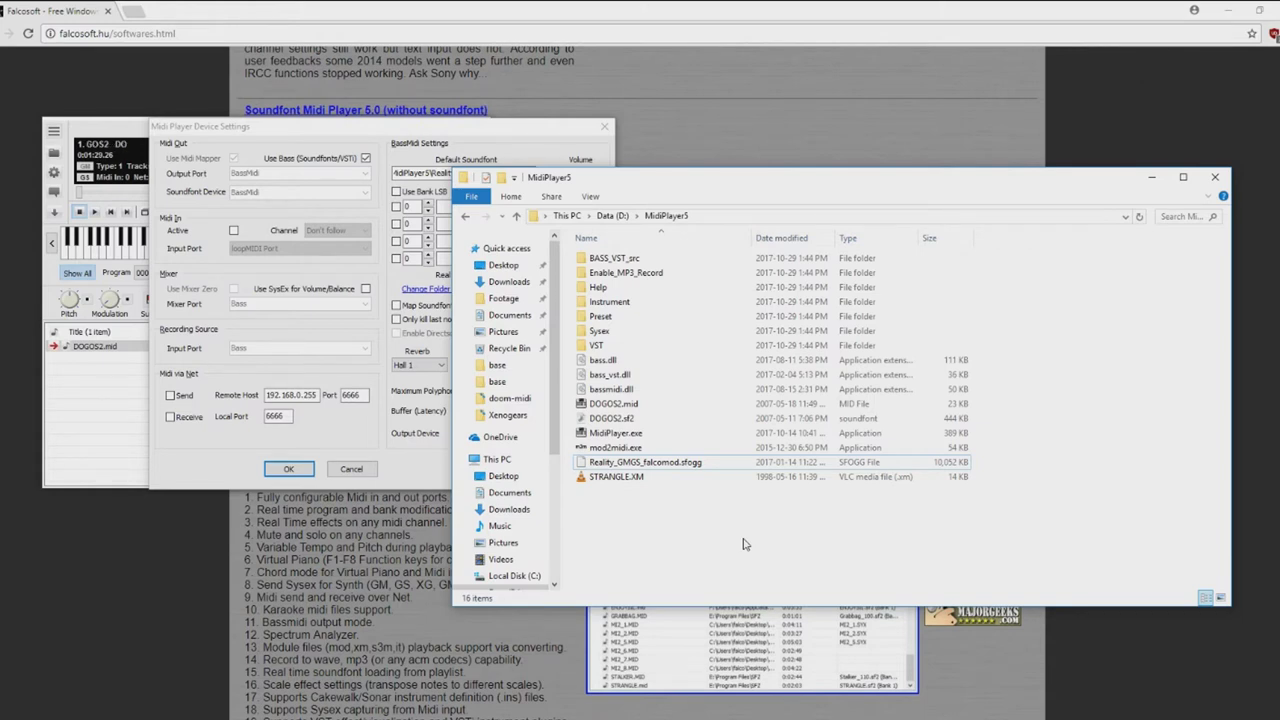
{"action": "left_click", "coordinate": [445, 194]}
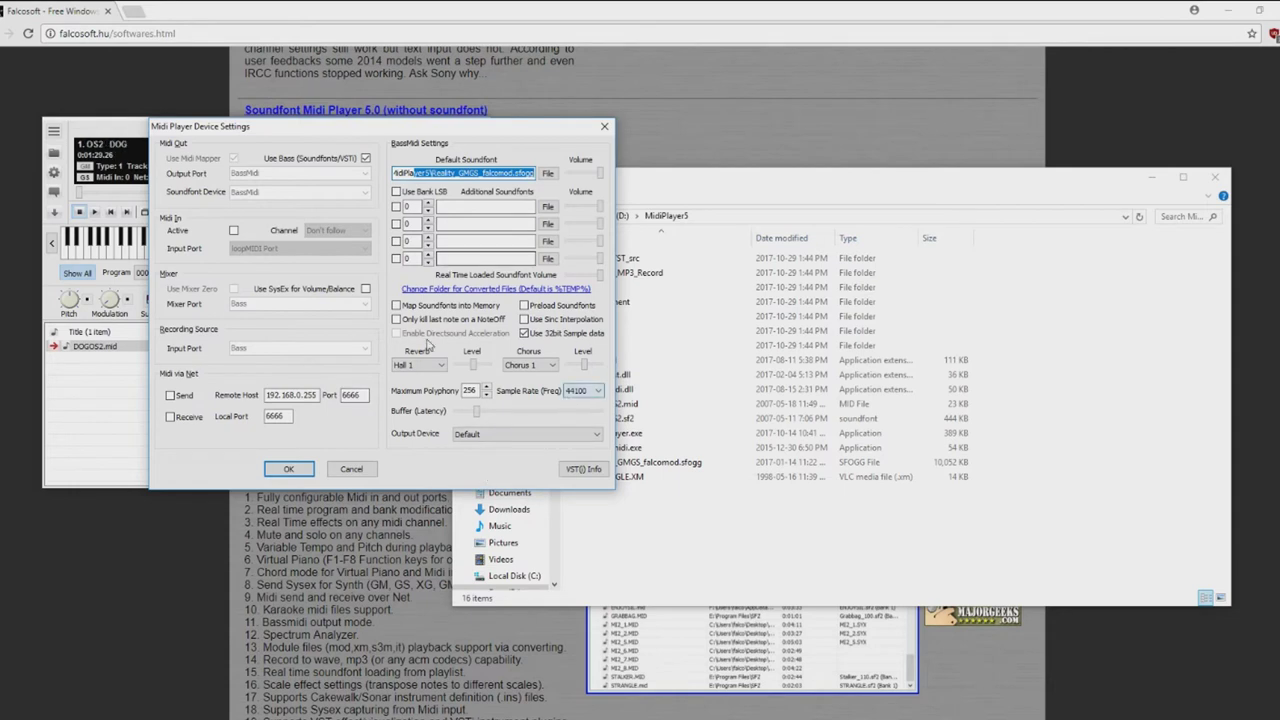
- Lower the BassMidi chorus level to its minimum and set the reverb type to Hall 2
{"action": "left_click_drag", "start_coordinate": [585, 367], "coordinate": [574, 370]}
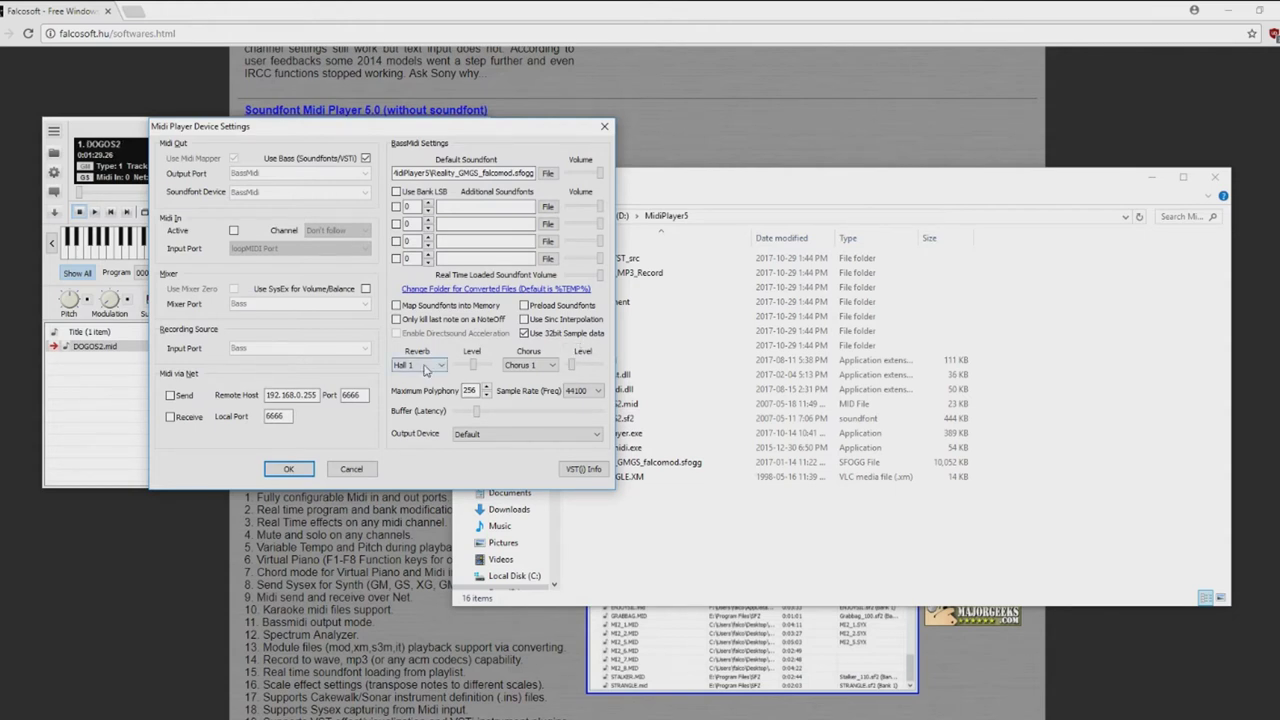
{"action": "left_click", "coordinate": [425, 365]}
{"action": "left_click", "coordinate": [403, 386]}
{"action": "left_click", "coordinate": [422, 366]}
{"action": "left_click", "coordinate": [423, 369]}
{"action": "left_click_drag", "start_coordinate": [310, 128], "coordinate": [328, 162]}
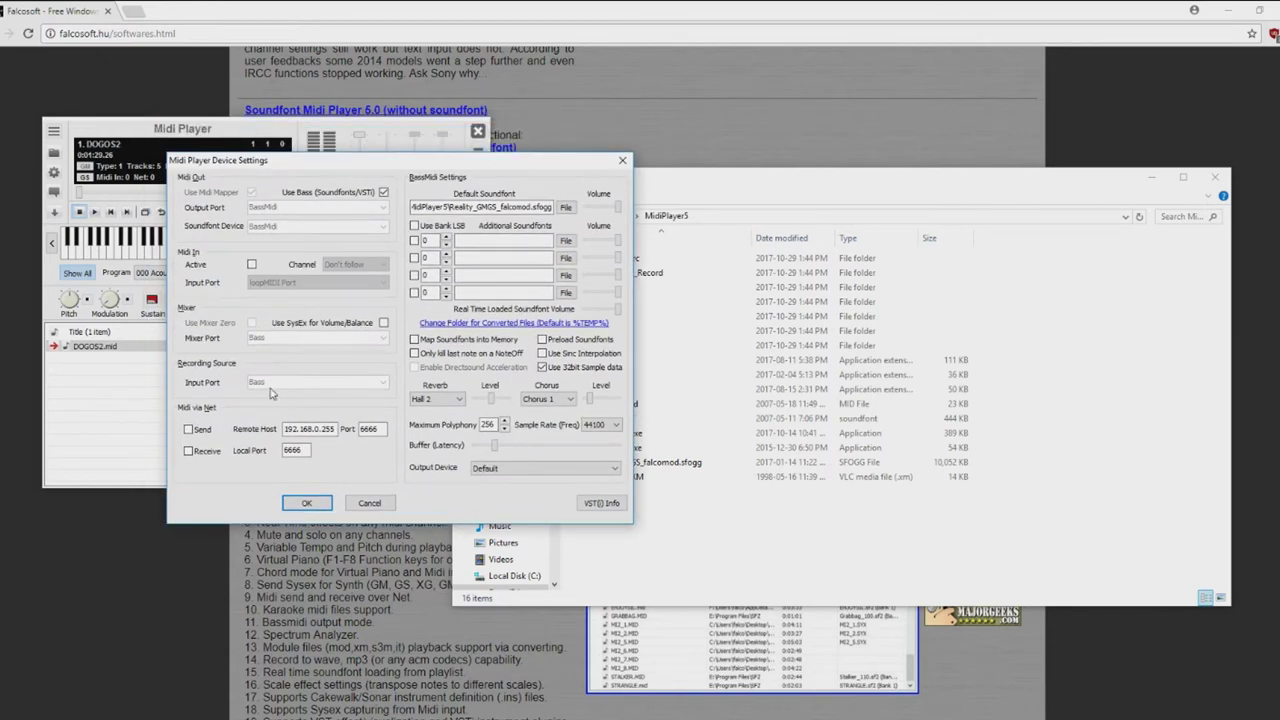
- Activate Midi In in the device settings with the channel set to Follow and loopMIDI Port as the input port
{"action": "left_click", "coordinate": [251, 265]}
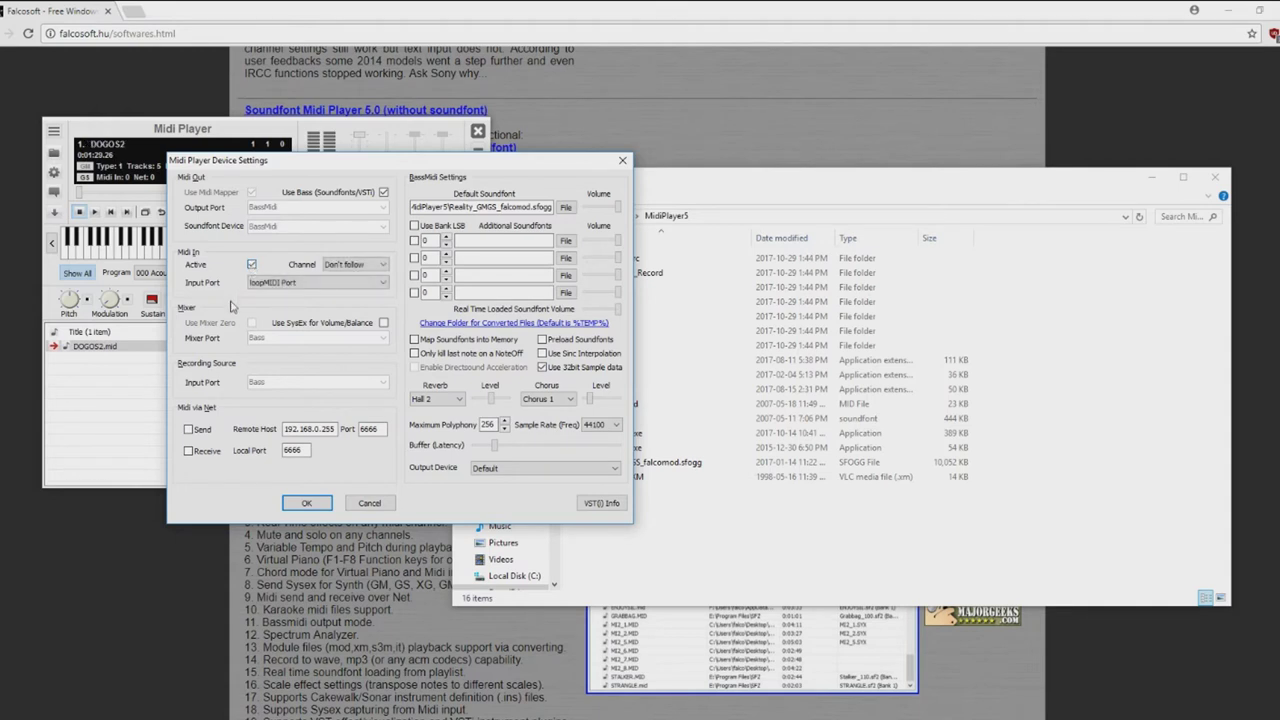
{"action": "left_click", "coordinate": [350, 265]}
{"action": "left_click", "coordinate": [345, 285]}
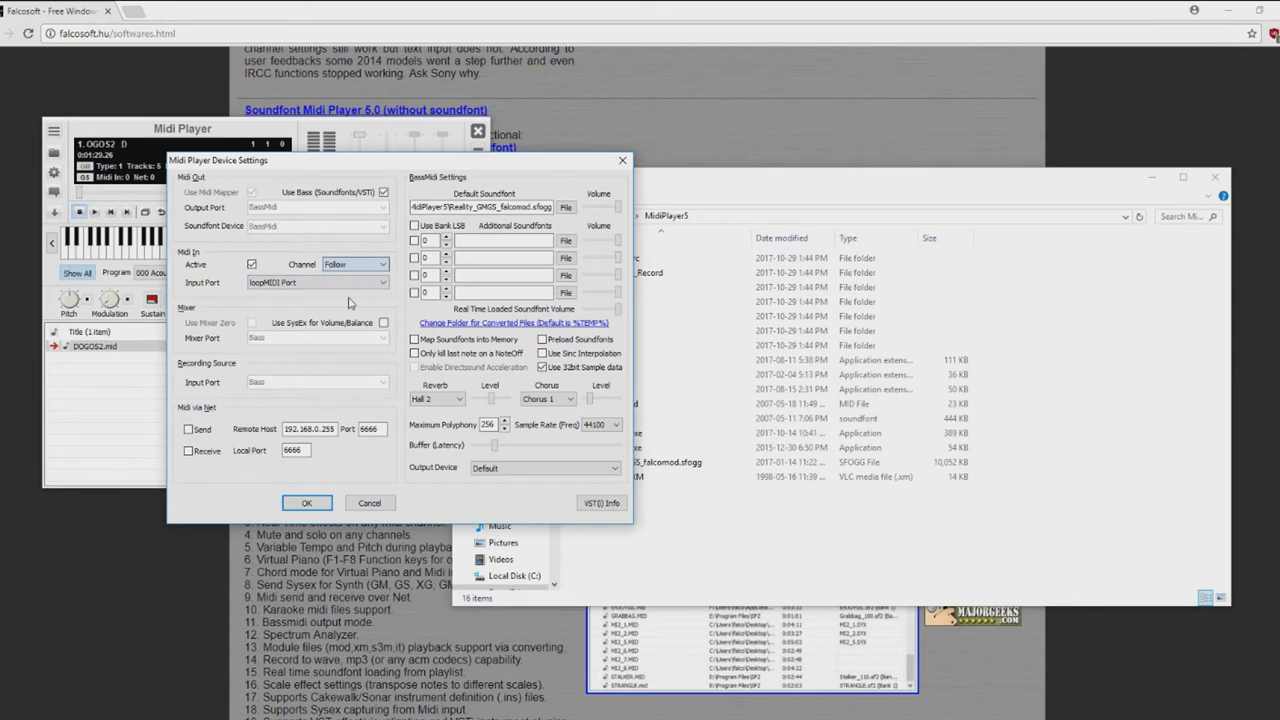
{"action": "left_click", "coordinate": [284, 286]}
{"action": "left_click", "coordinate": [282, 293]}
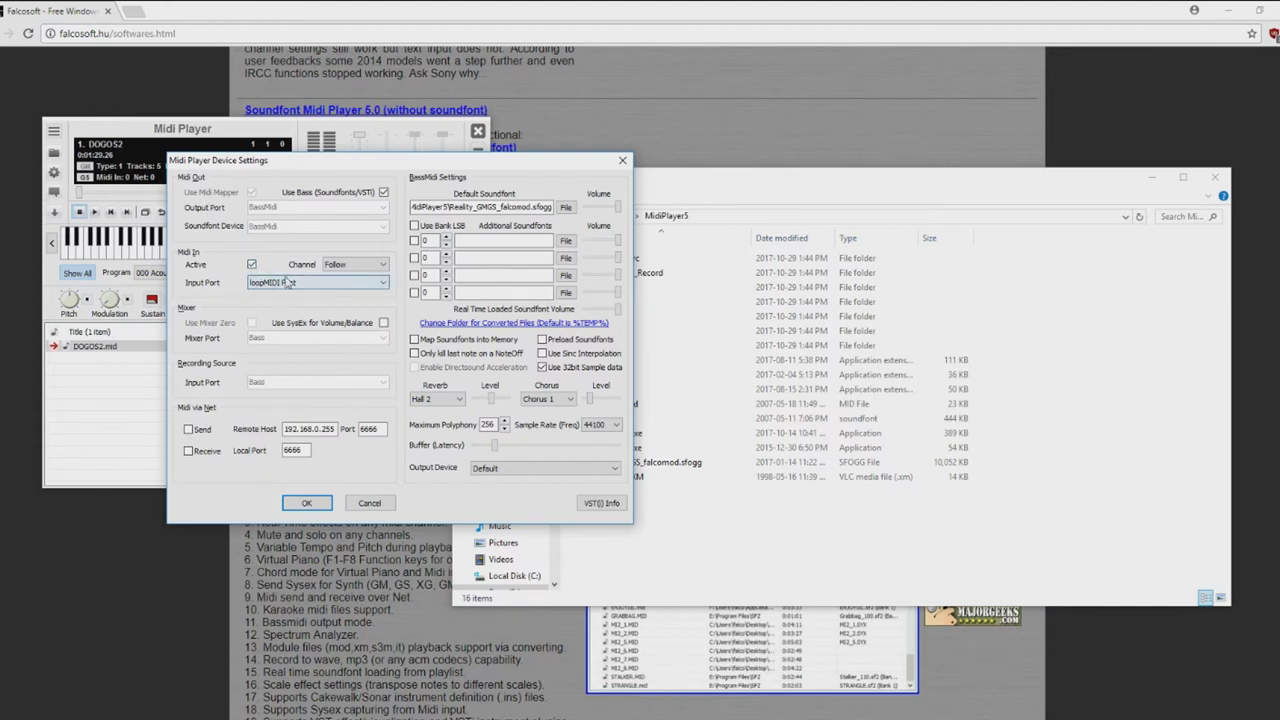
- Confirm Follow as the Midi In channel, enable Use SysEx for Volume/Balance, and apply the device settings
{"action": "left_click", "coordinate": [356, 265]}
{"action": "left_click", "coordinate": [341, 296]}
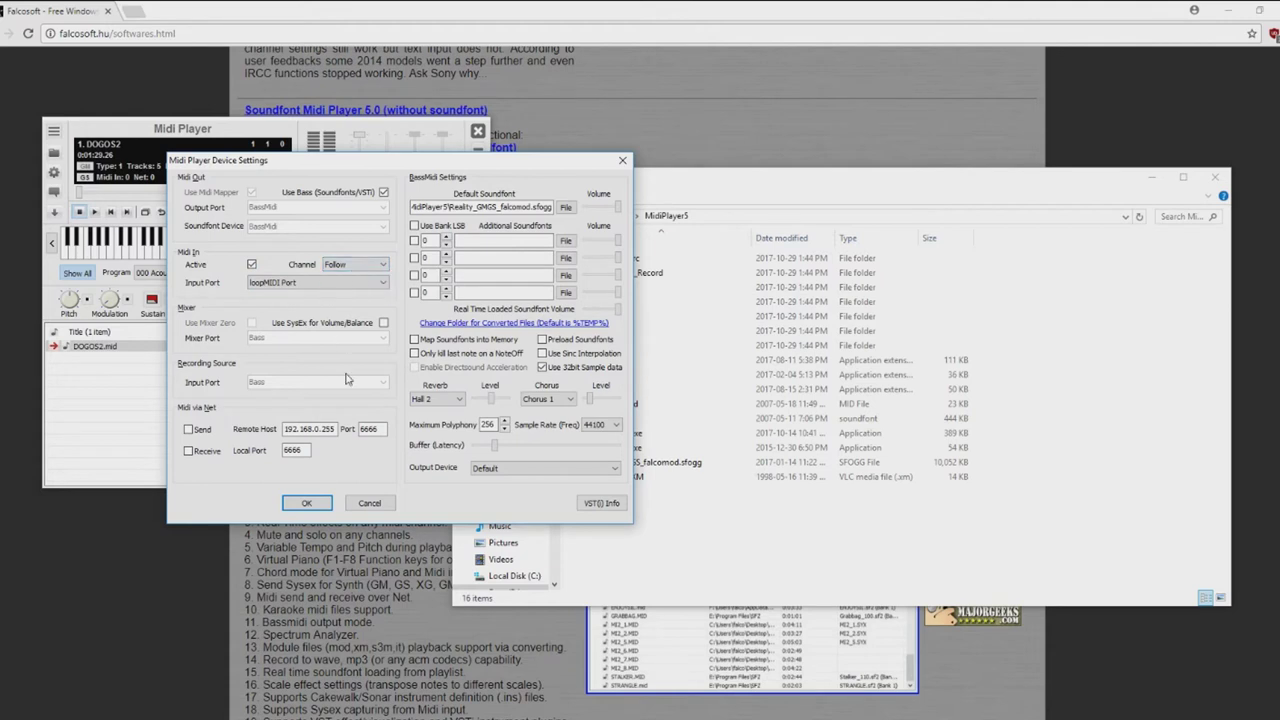
{"action": "left_click", "coordinate": [383, 323]}
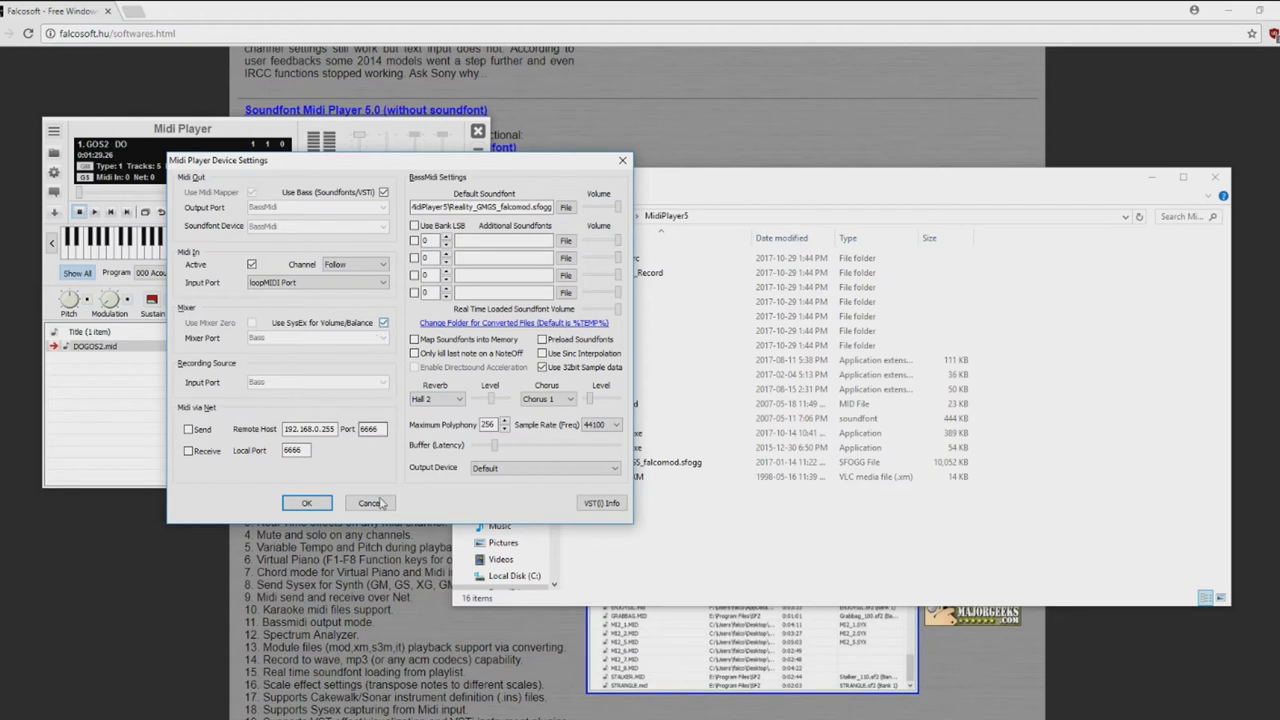
{"action": "left_click", "coordinate": [308, 503]}
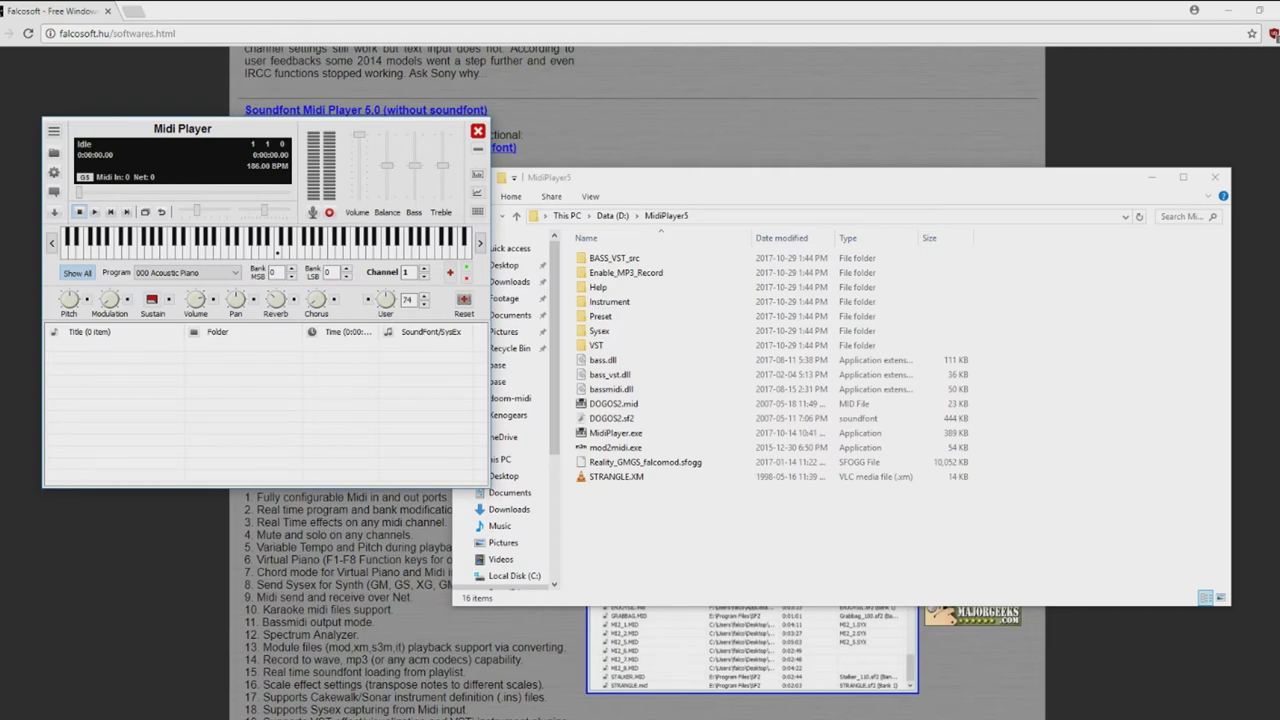
- Switch to The Ultimate DOOM in the Steam library and move the Midi Player window clear of the game window
{"action": "left_click", "coordinate": [186, 676]}
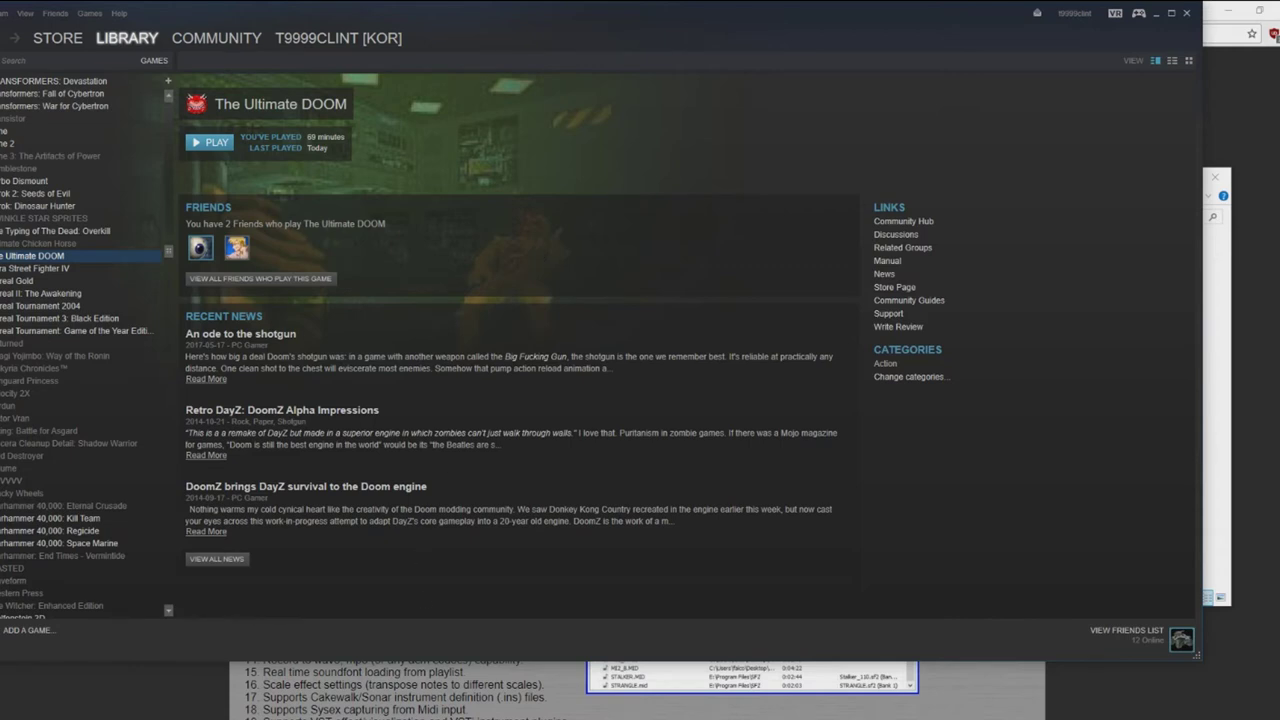
{"action": "left_click_drag", "start_coordinate": [262, 135], "coordinate": [973, 336]}
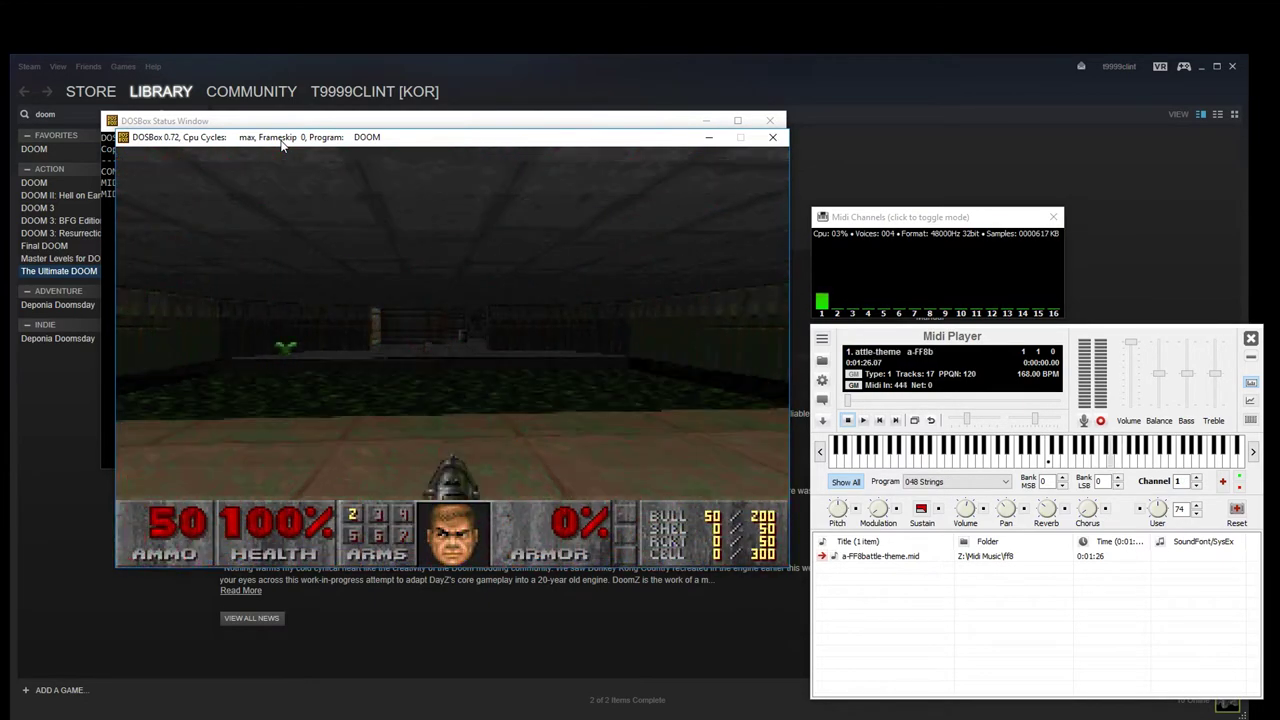
- Play through a level of The Ultimate DOOM, fighting monsters, to check the music sent to Midi Player during the game
{"action": "key", "text": "Left"}
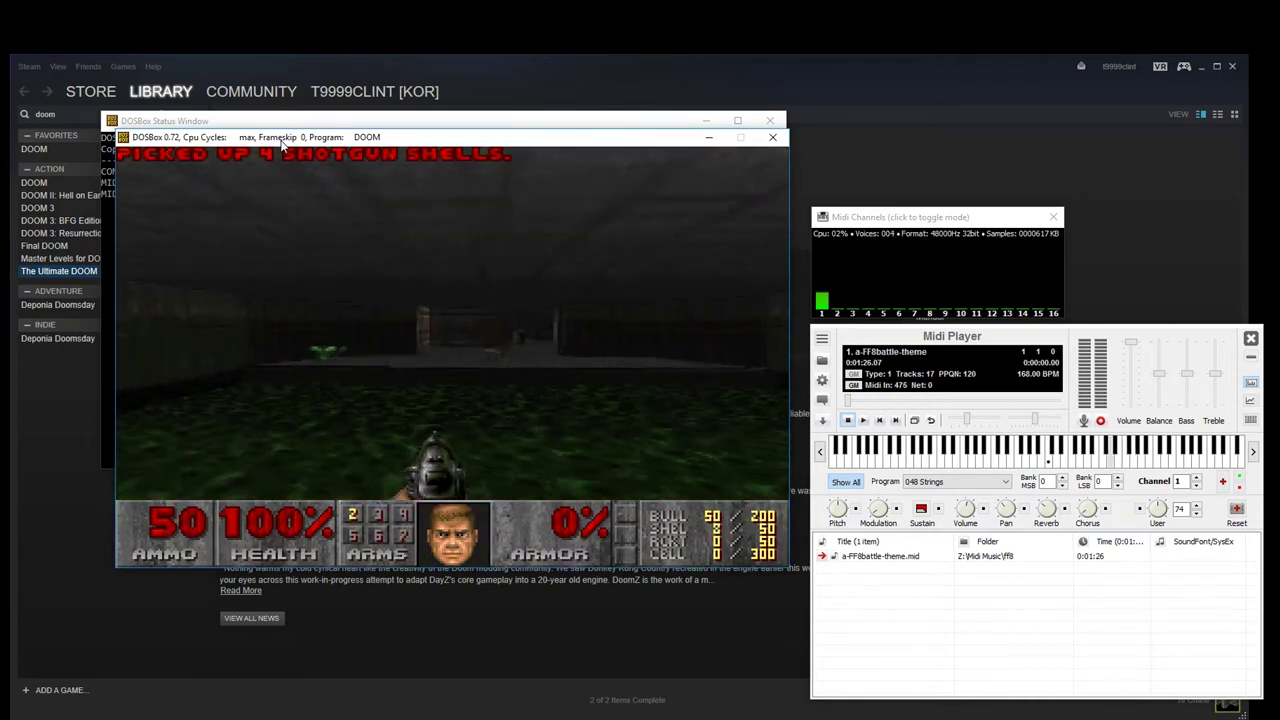
{"action": "key", "text": "Up"}
{"action": "key", "text": "Left"}
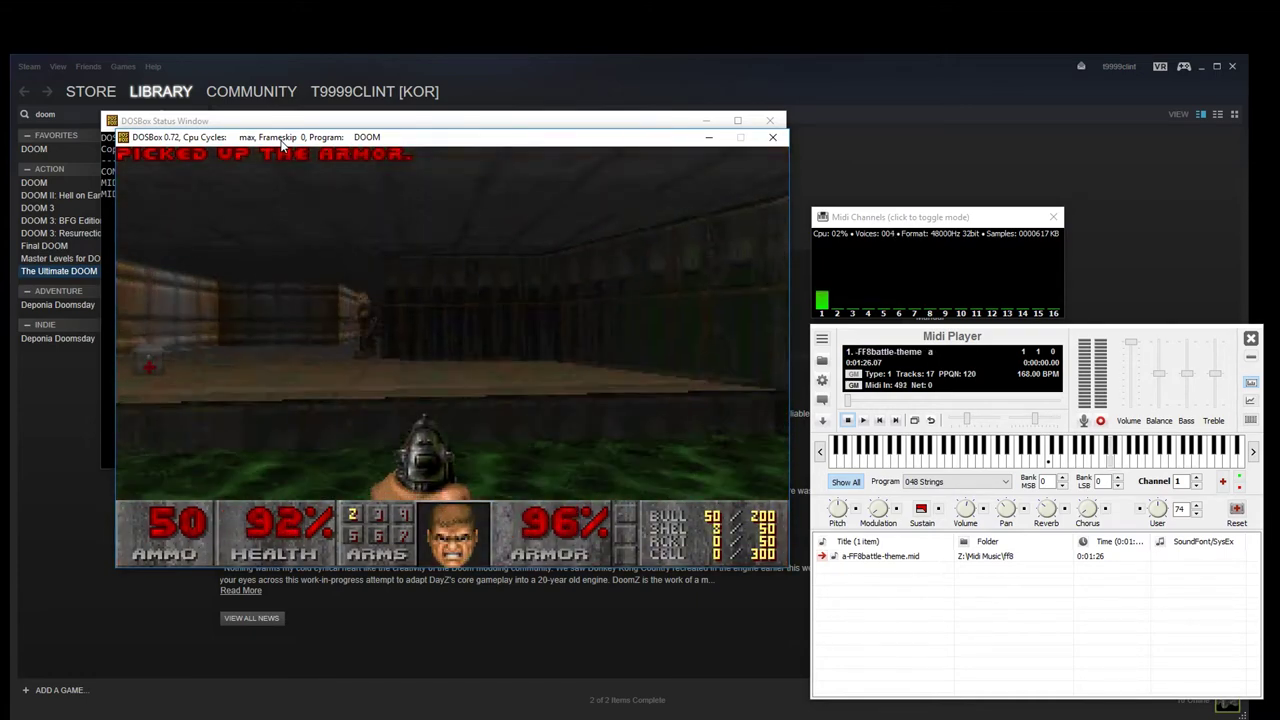
{"action": "key", "text": "Left"}
{"action": "key", "text": "Up"}
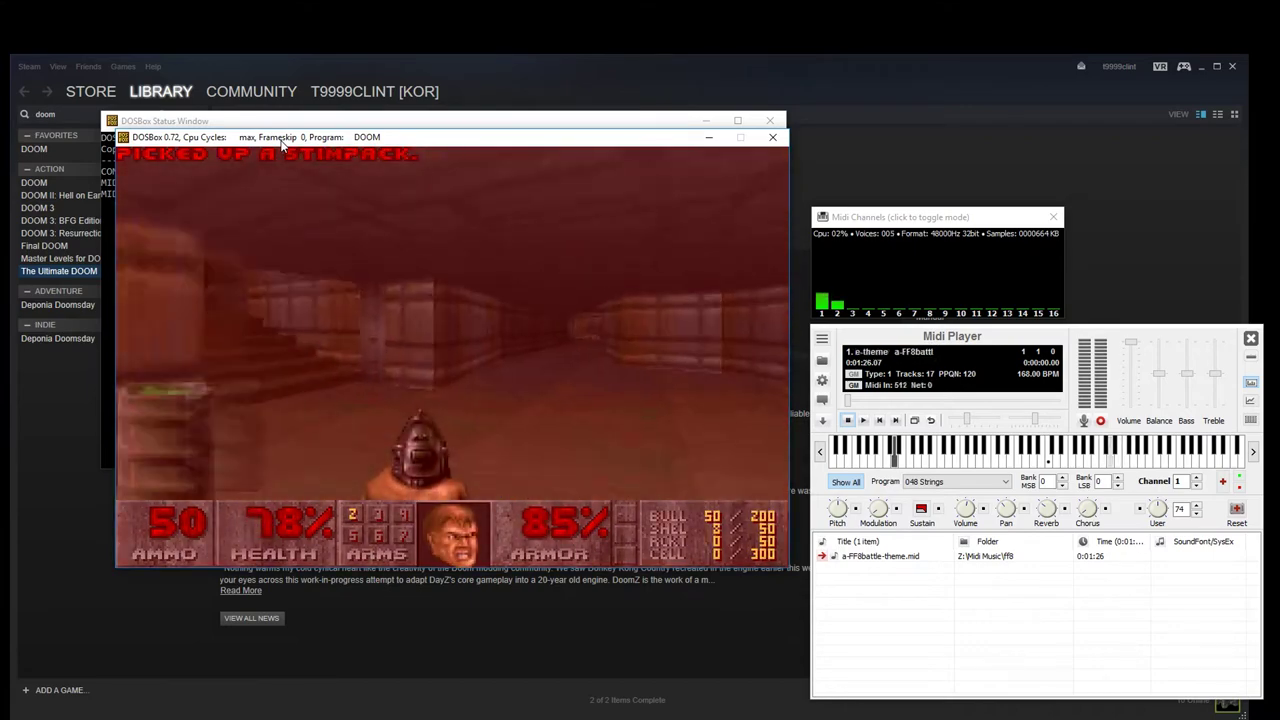
{"action": "key", "text": "Up"}
{"action": "key", "text": "Left"}
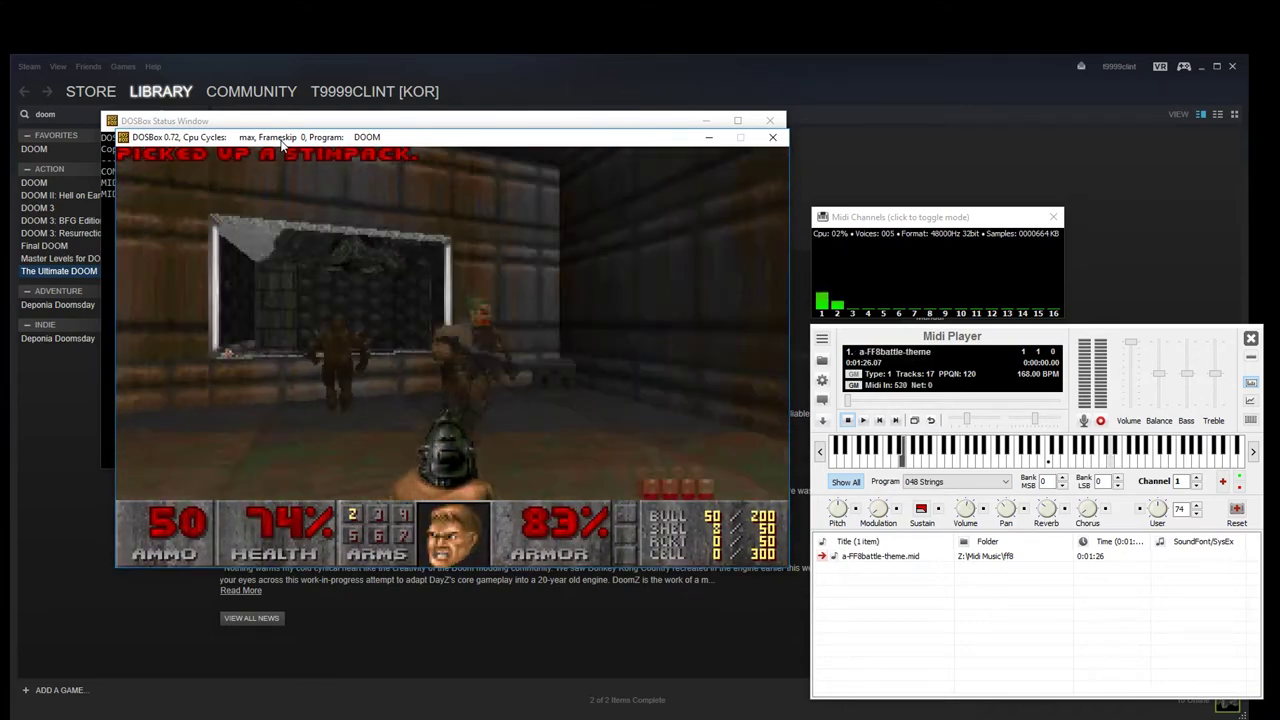
{"action": "key", "text": "Right"}
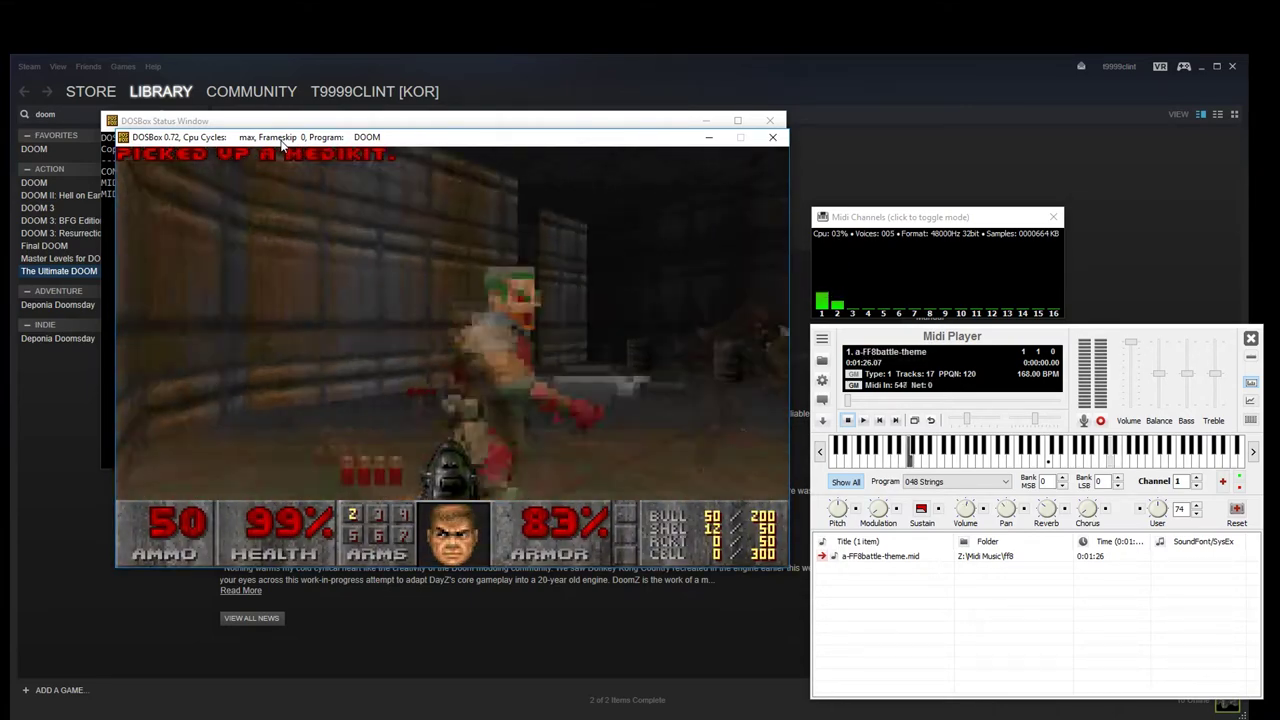
{"action": "key", "text": "Up"}
{"action": "key", "text": "ctrl"}
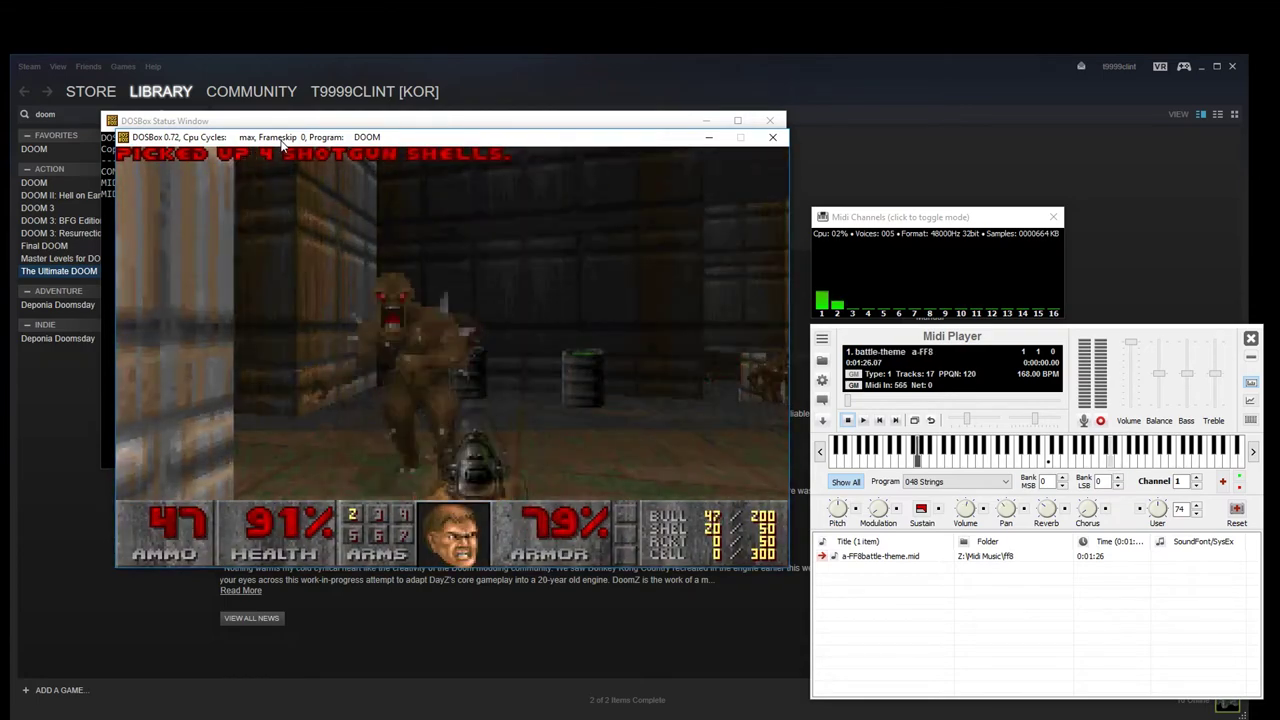
{"action": "key", "text": "ctrl"}
{"action": "key", "text": "Right"}
{"action": "key", "text": "ctrl"}
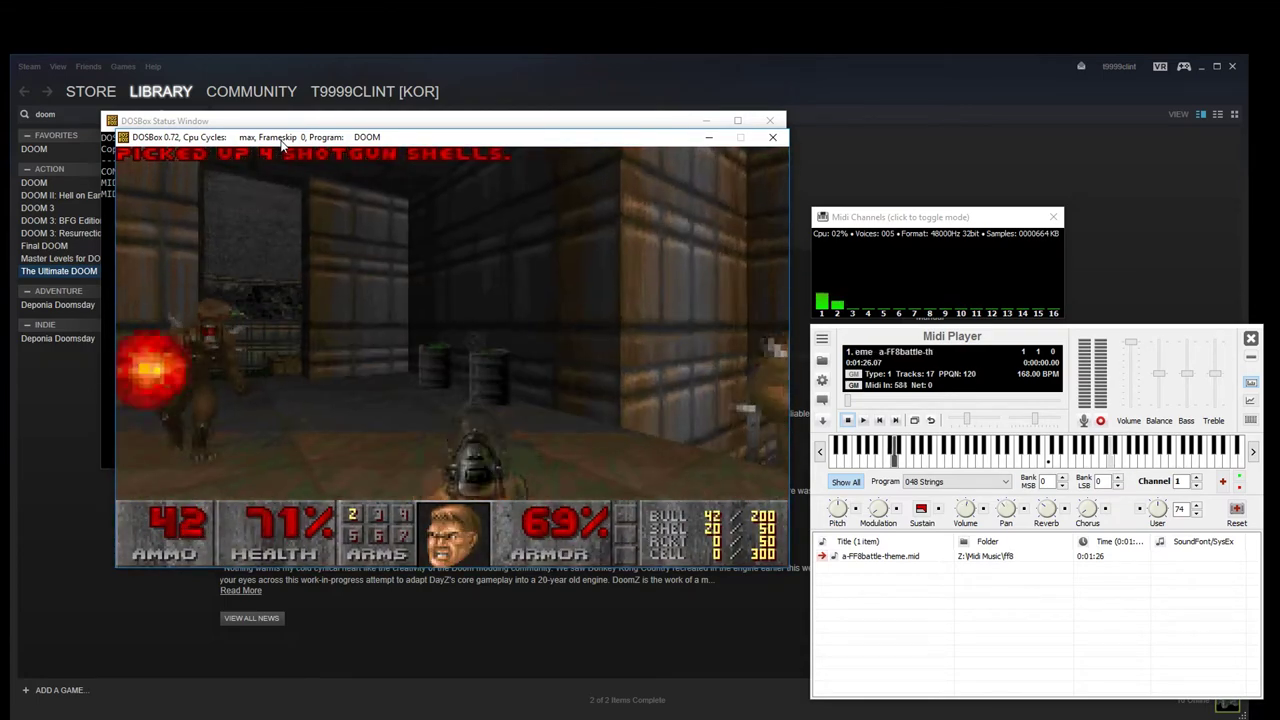
{"action": "key", "text": "ctrl"}
{"action": "key", "text": "Right"}
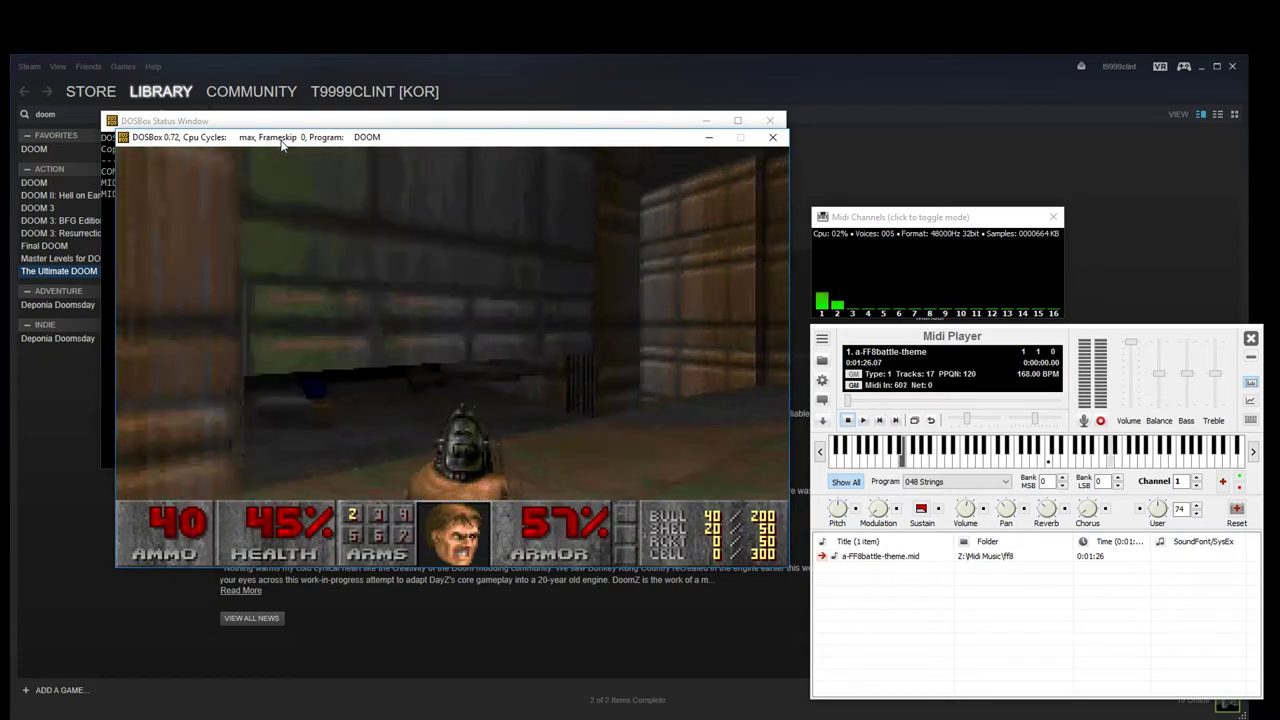
{"action": "key", "text": "Left"}
{"action": "key", "text": "Up"}
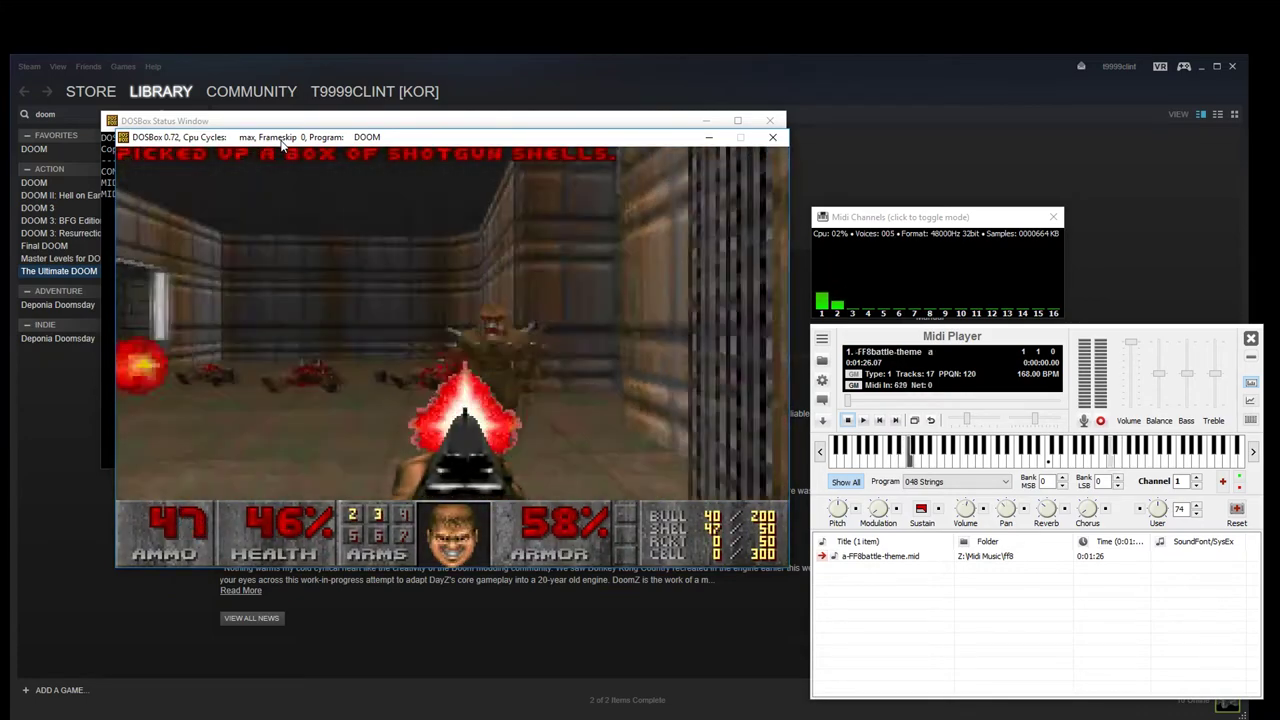
{"action": "key", "text": "Up"}
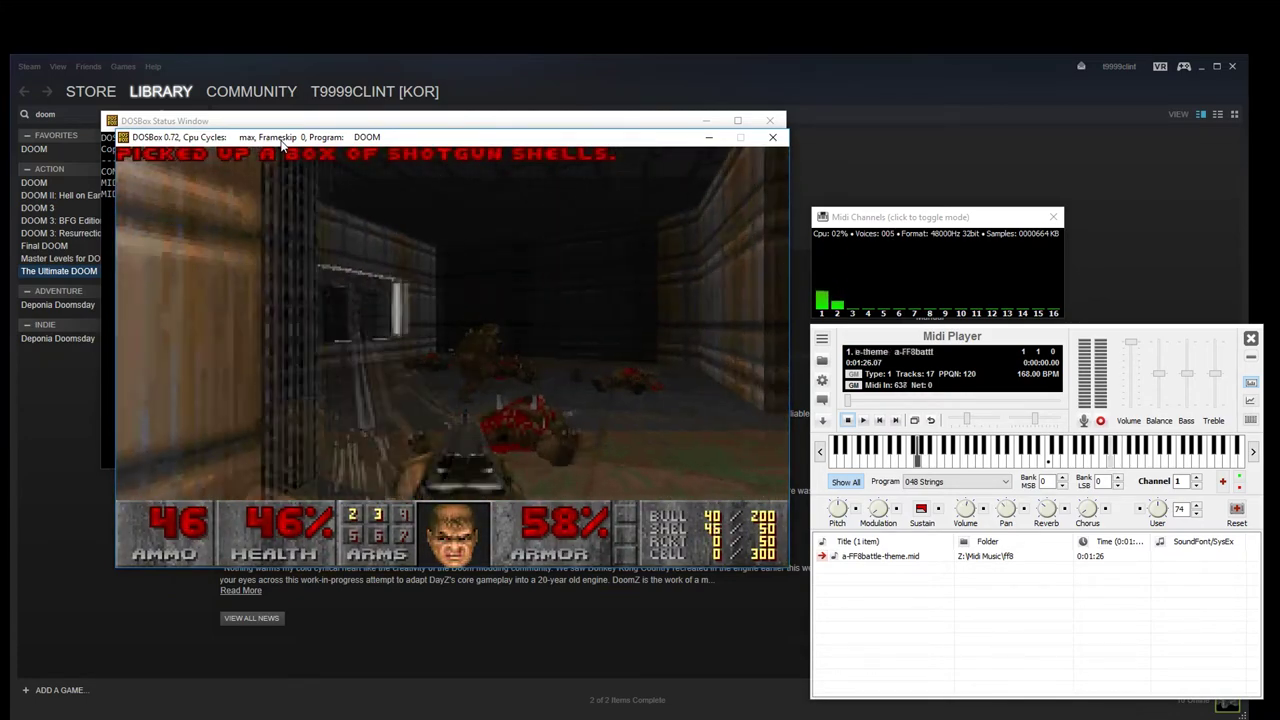
{"action": "key", "text": "ctrl"}
{"action": "key", "text": "Right"}
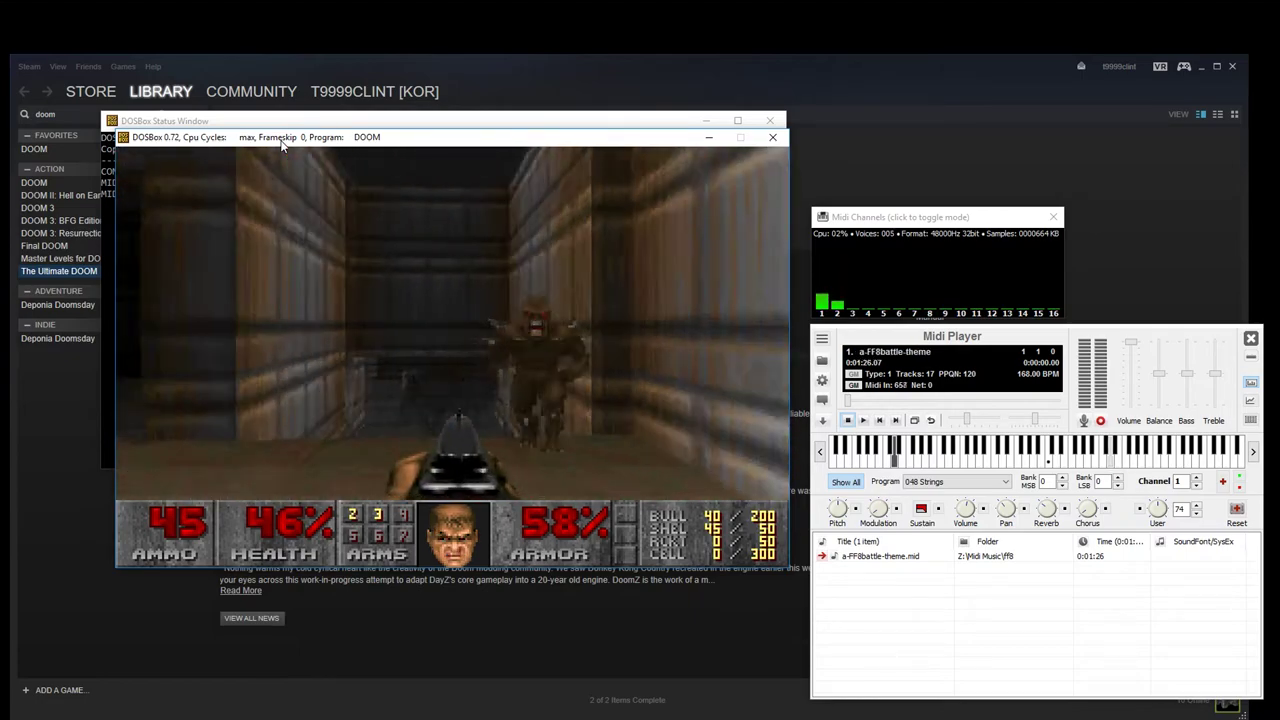
{"action": "key", "text": "Up"}
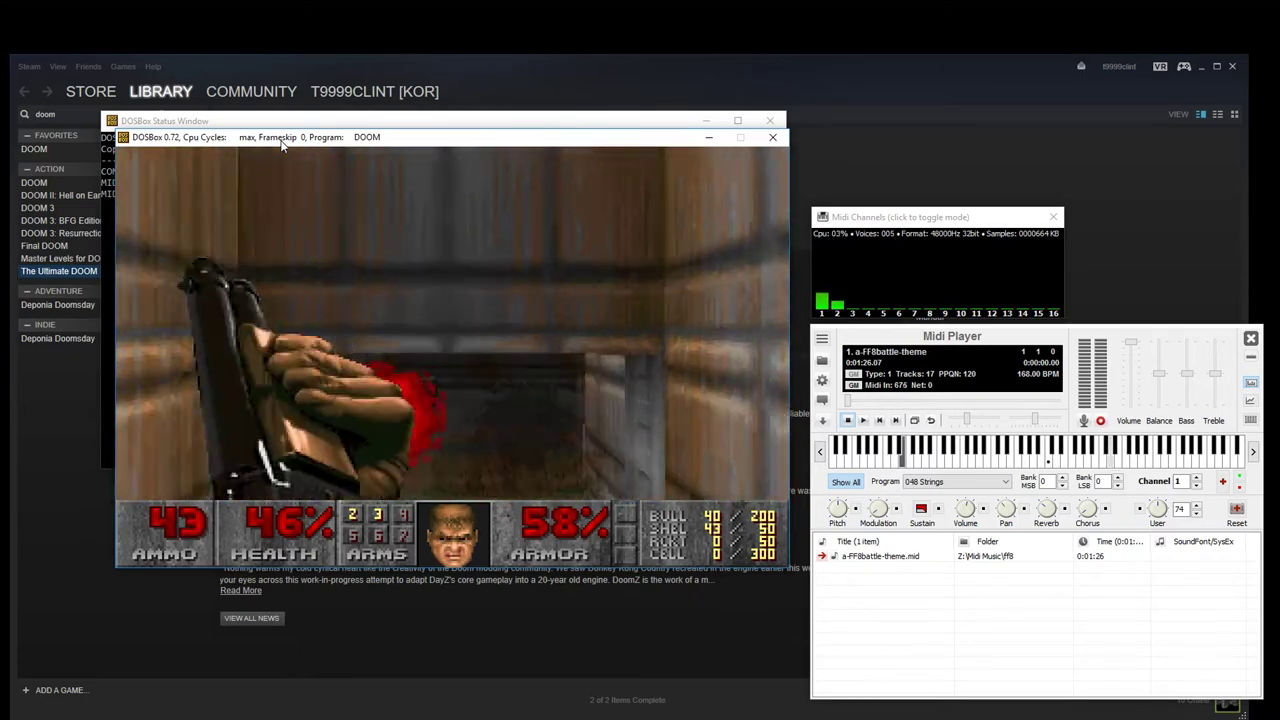
{"action": "key", "text": "ctrl"}
{"action": "key", "text": "Up"}
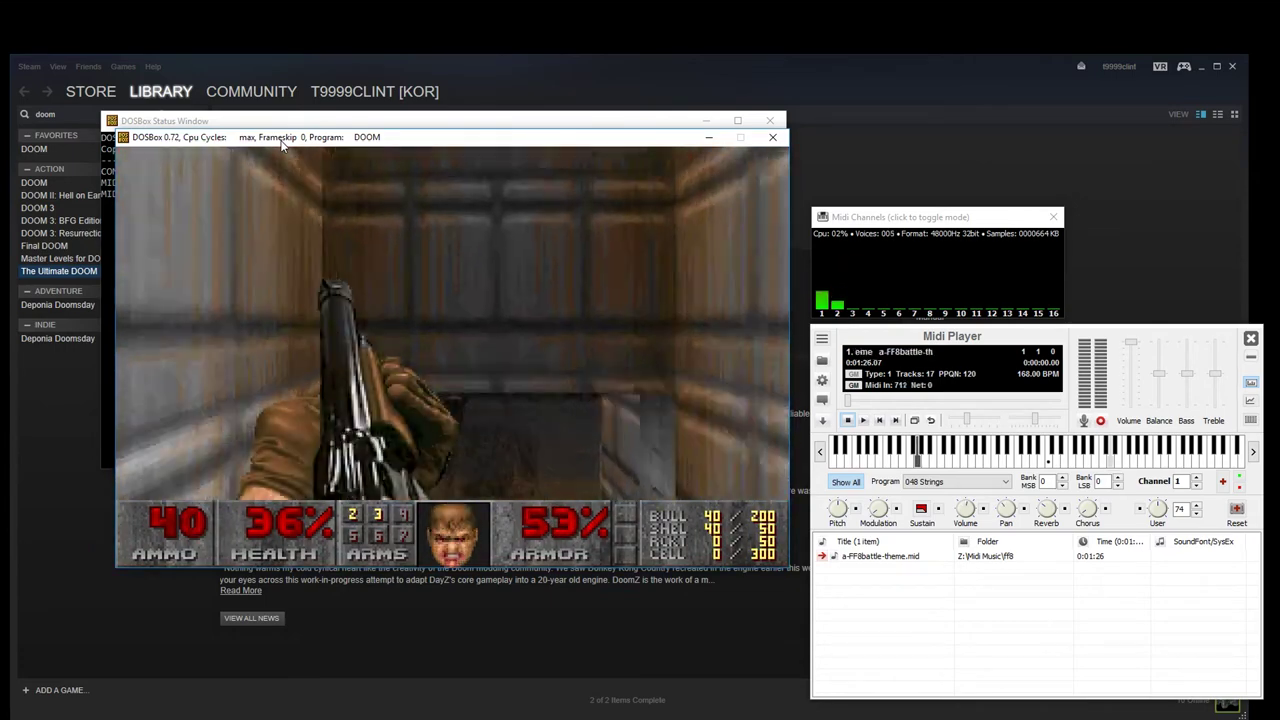
{"action": "key", "text": "Left"}
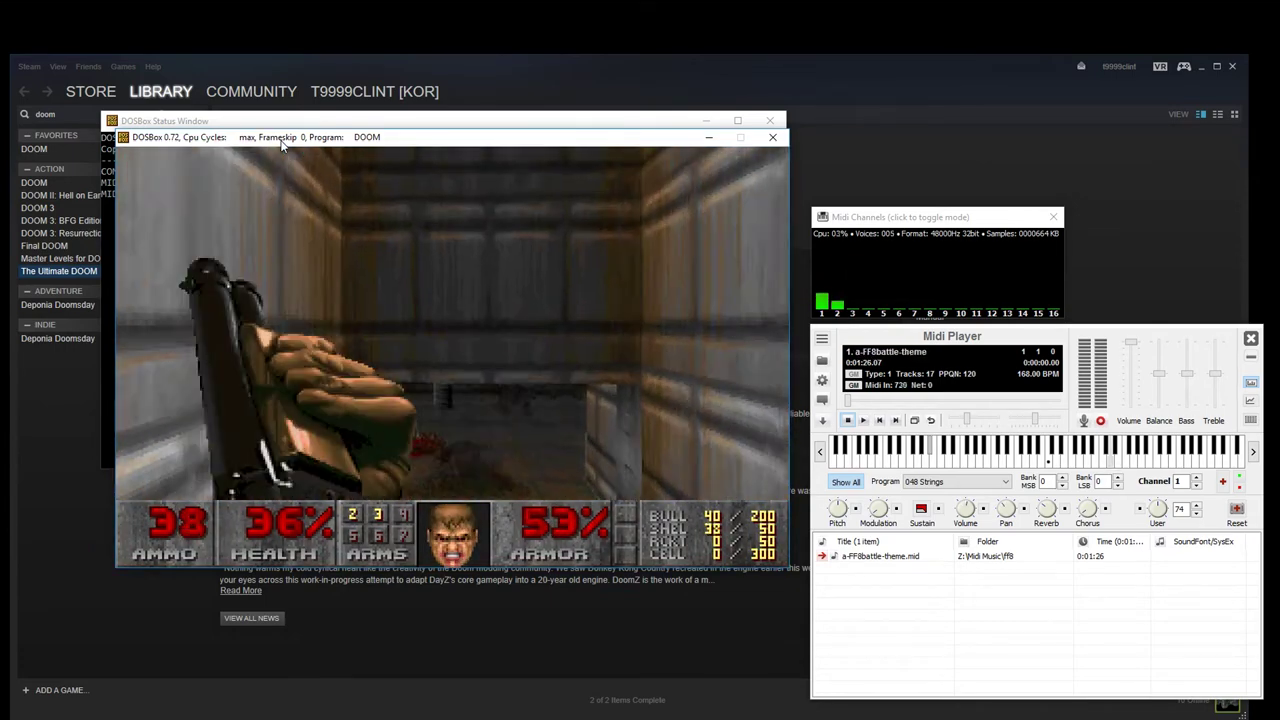
{"action": "key", "text": "ctrl"}
{"action": "key", "text": "Up"}
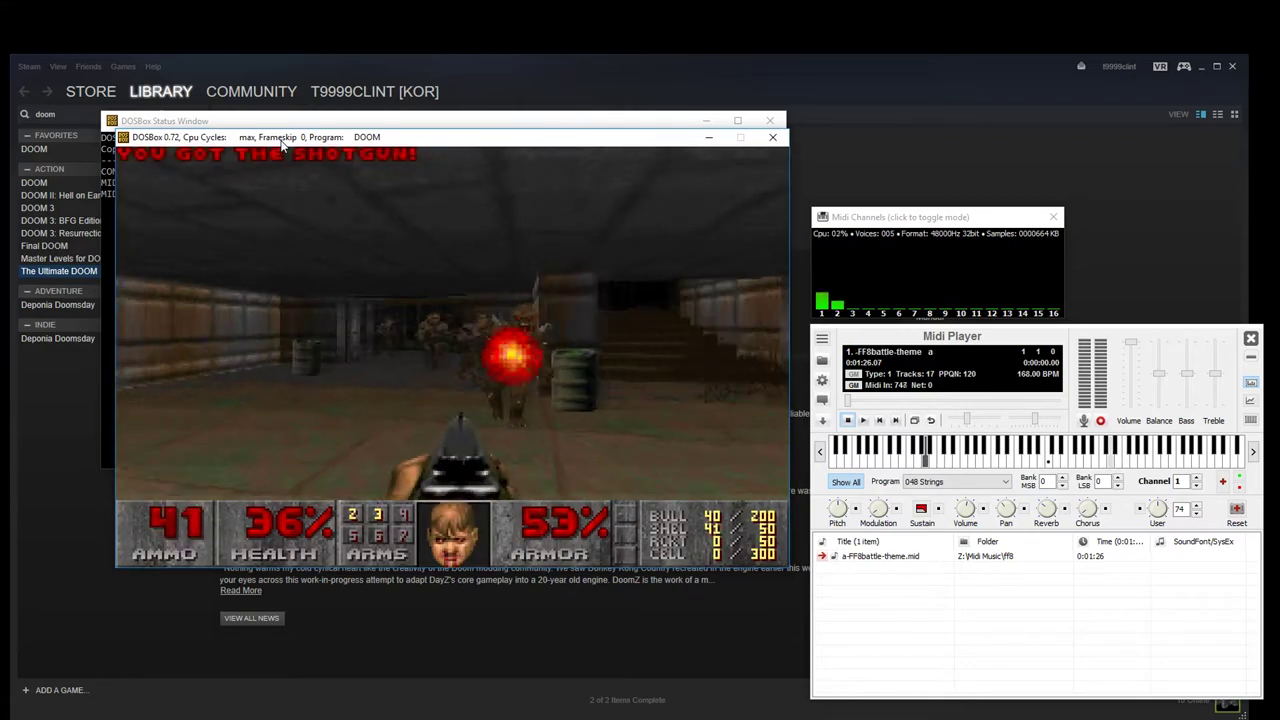
{"action": "key", "text": "ctrl"}
{"action": "key", "text": "ctrl"}
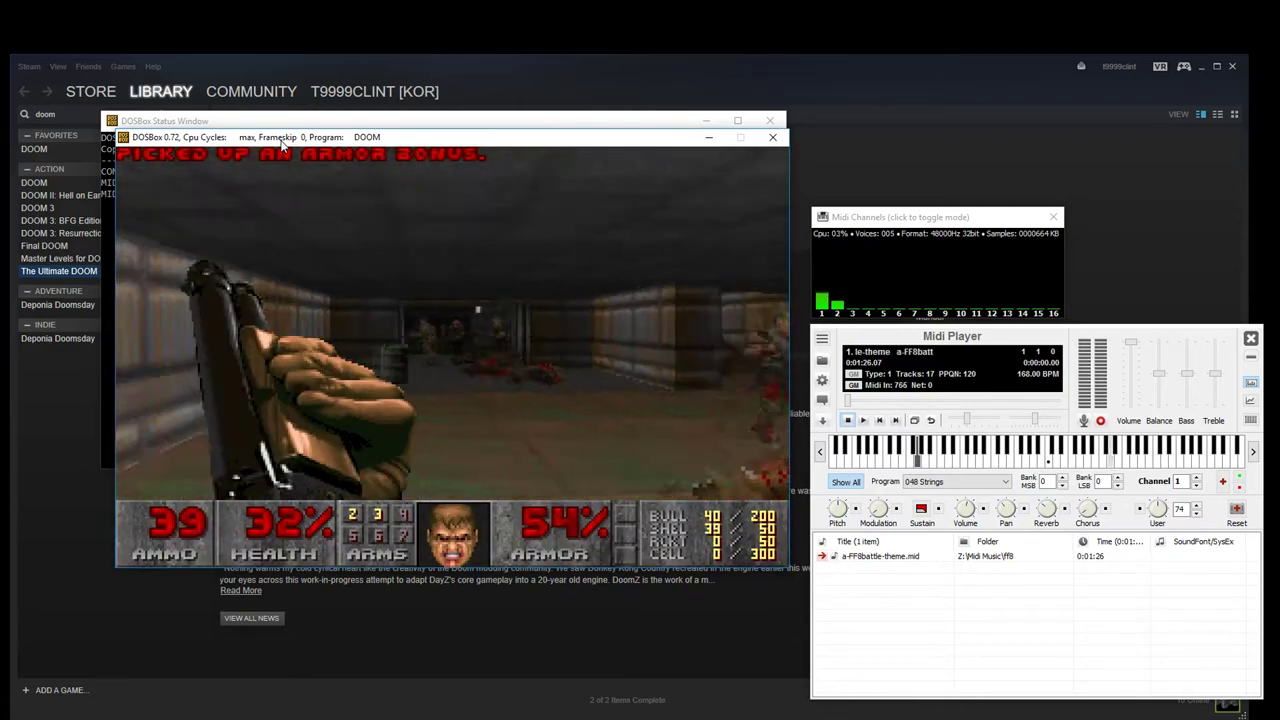
{"action": "key", "text": "ctrl"}
{"action": "key", "text": "ctrl"}
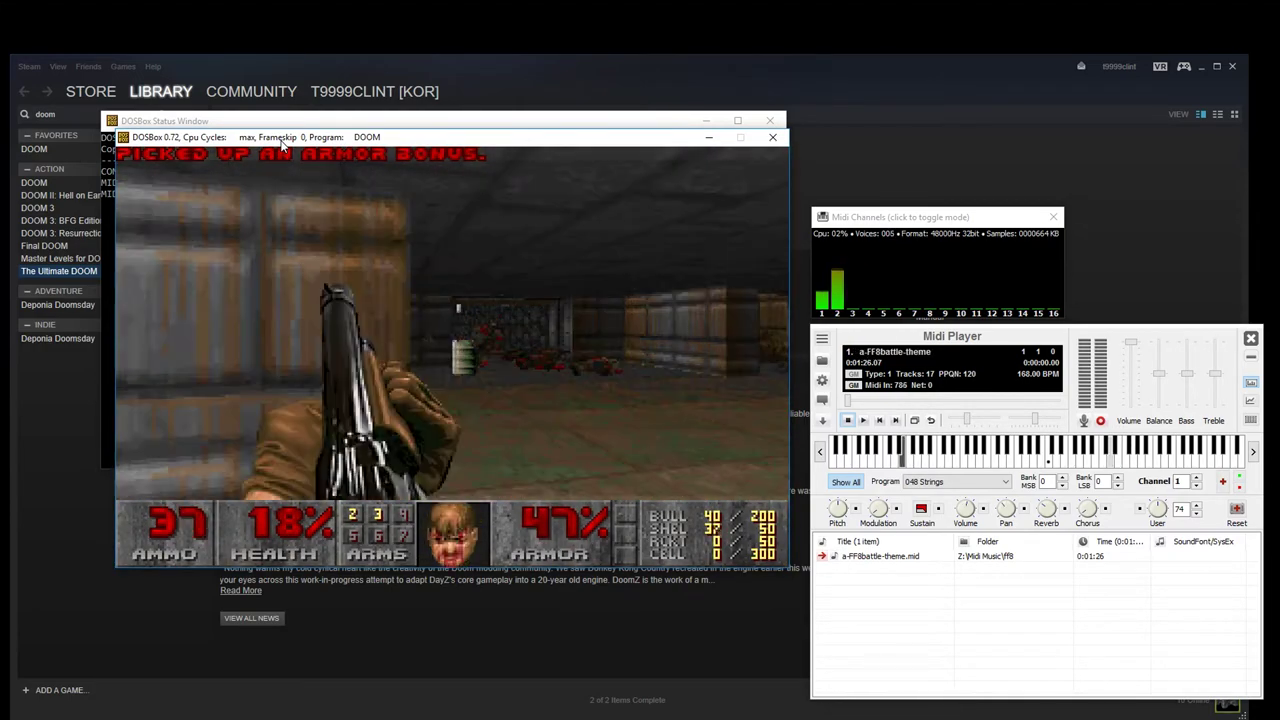
{"action": "key", "text": "Up"}
{"action": "key", "text": "ctrl"}
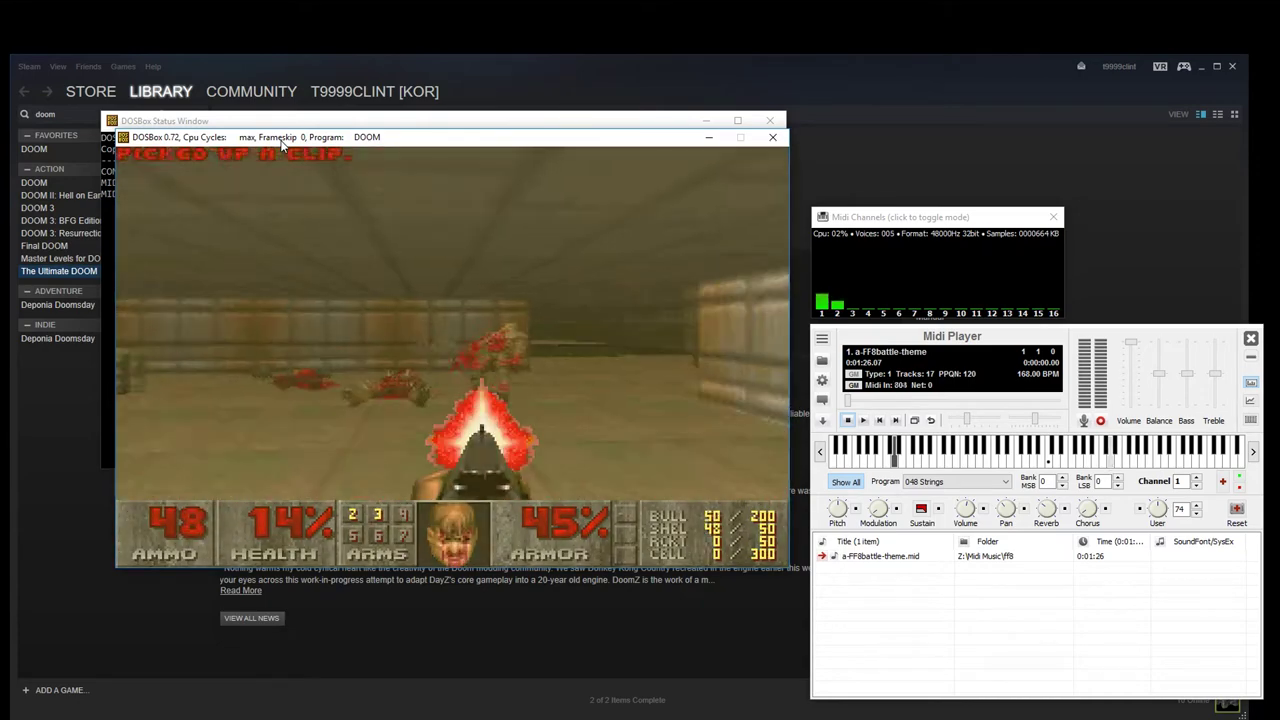
{"action": "key", "text": "Up"}
{"action": "key", "text": "ctrl"}
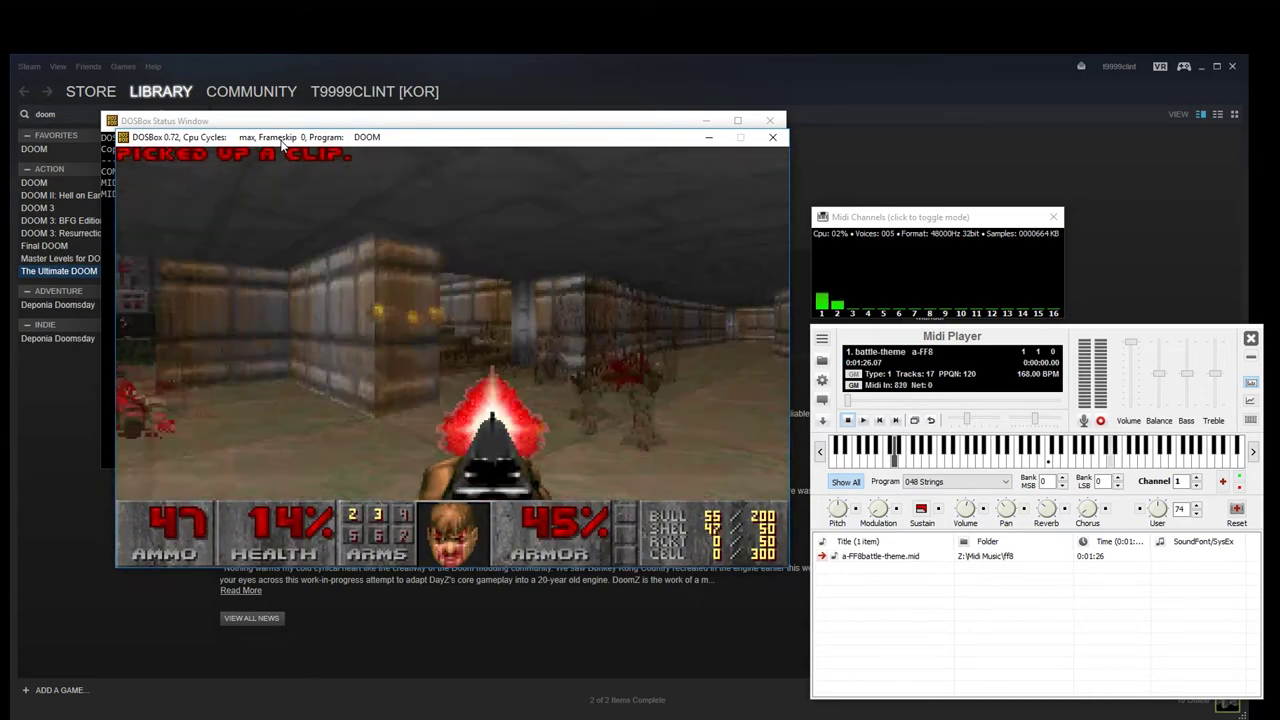
{"action": "key", "text": "ctrl"}
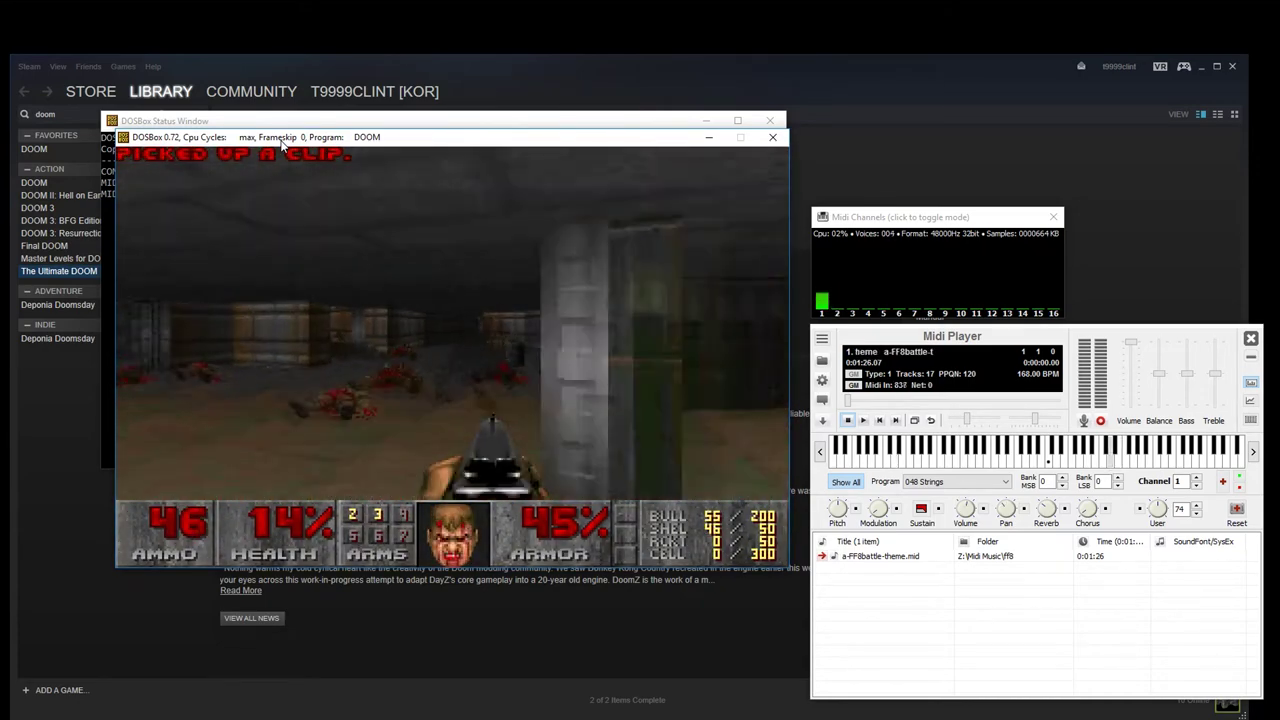
{"action": "key", "text": "ctrl"}
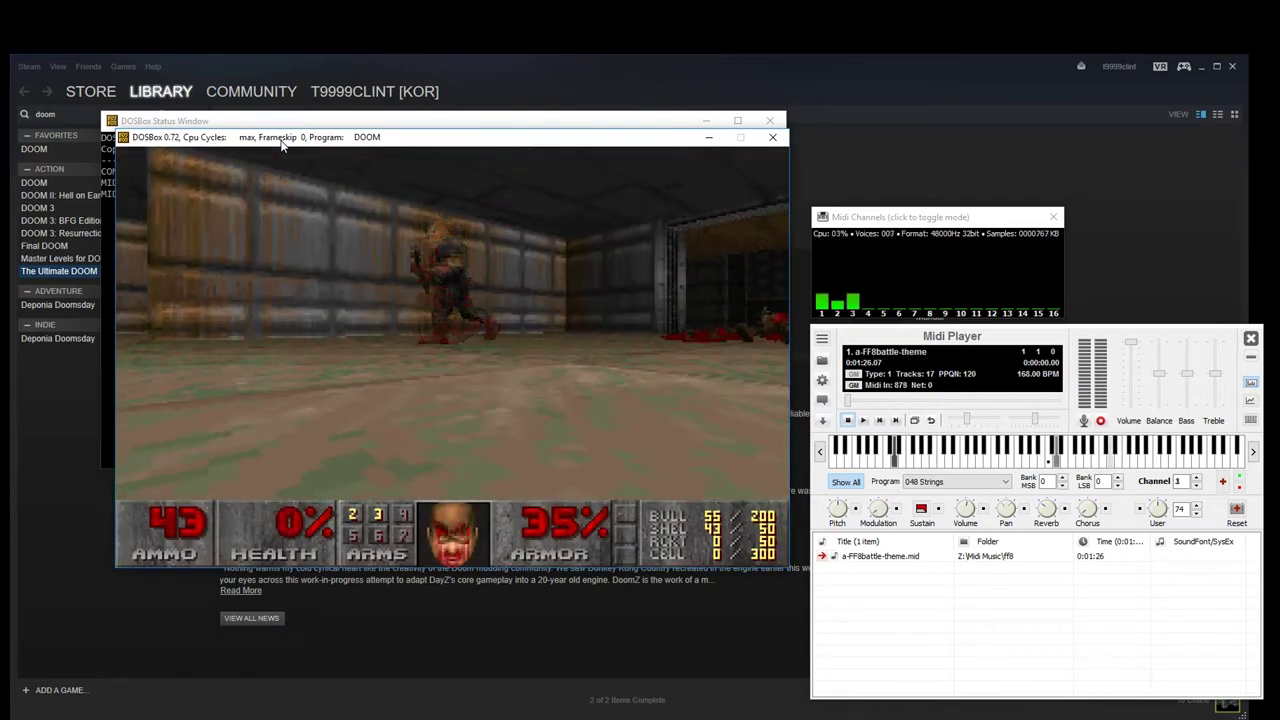